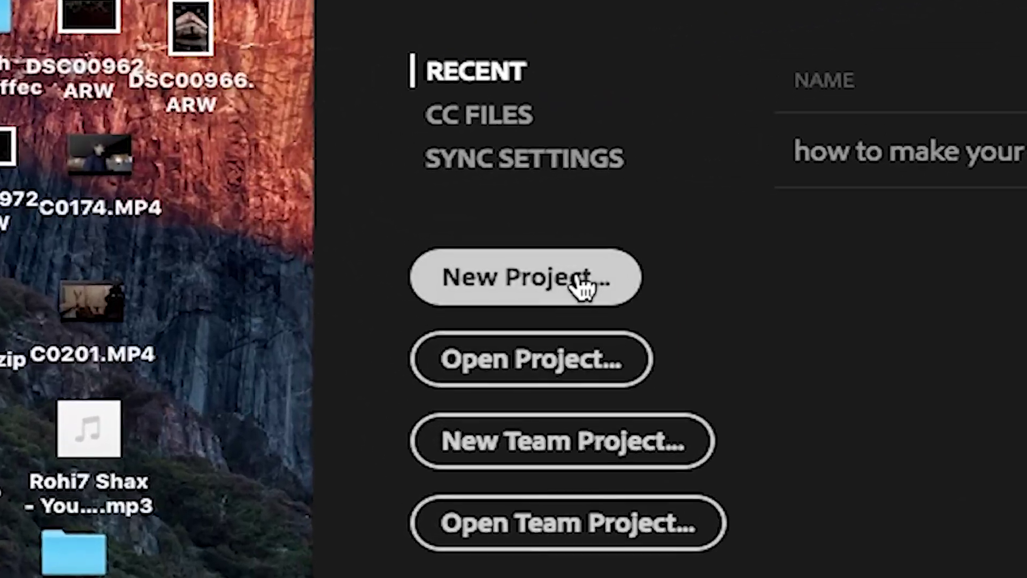
Create a new project named "how to make your own luts 101 tutorial" in the default location, without overwriting the existing project.
{"action": "left_click", "coordinate": [278, 249]}
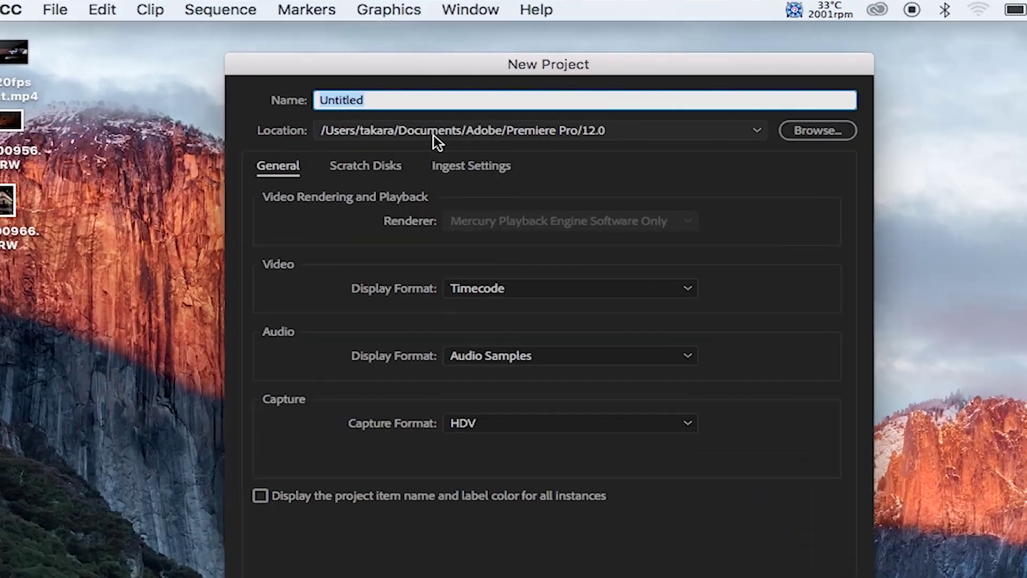
{"action": "key", "text": "BackSpace"}
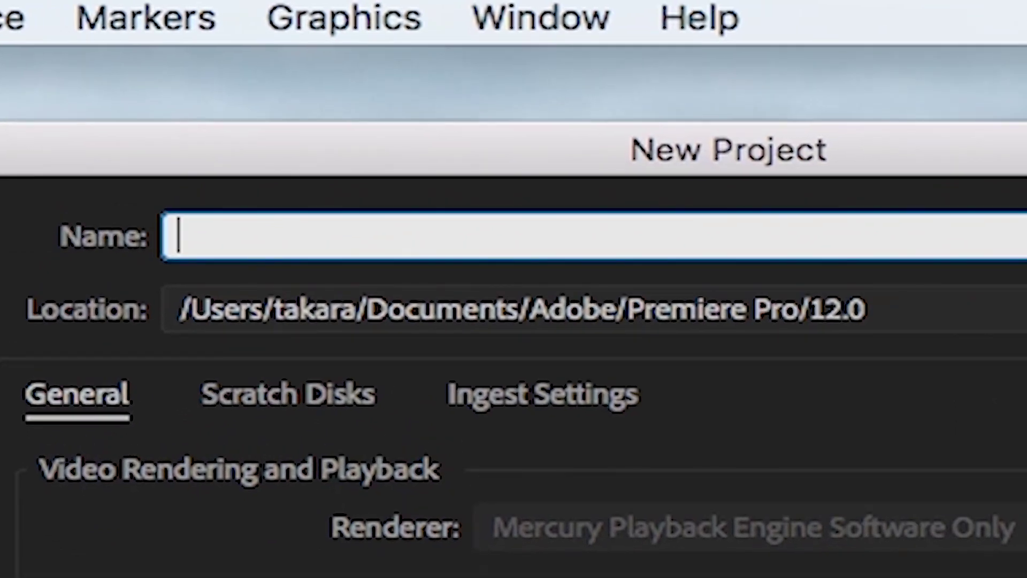
{"action": "type", "text": "h"}
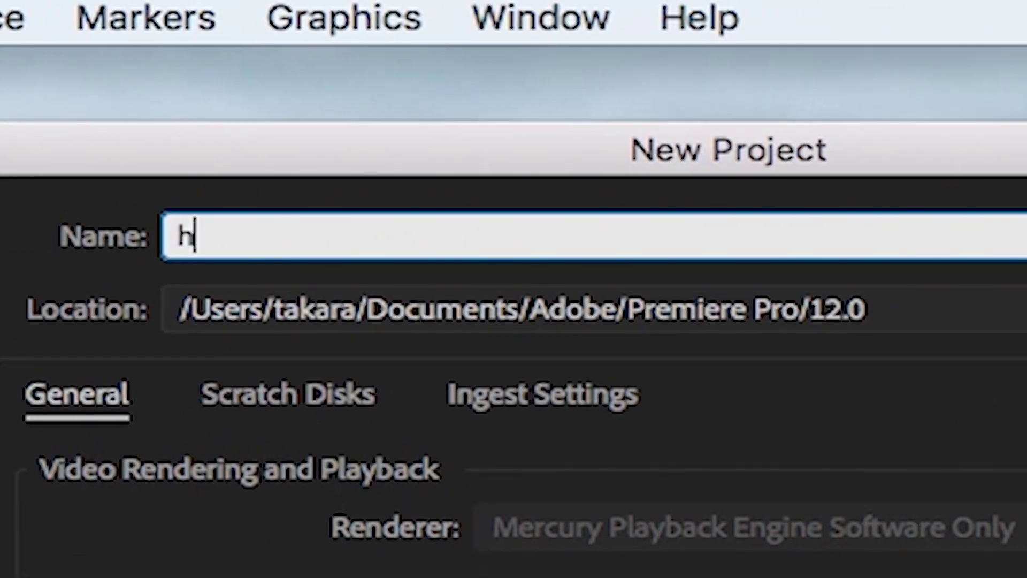
{"action": "type", "text": "ow to "}
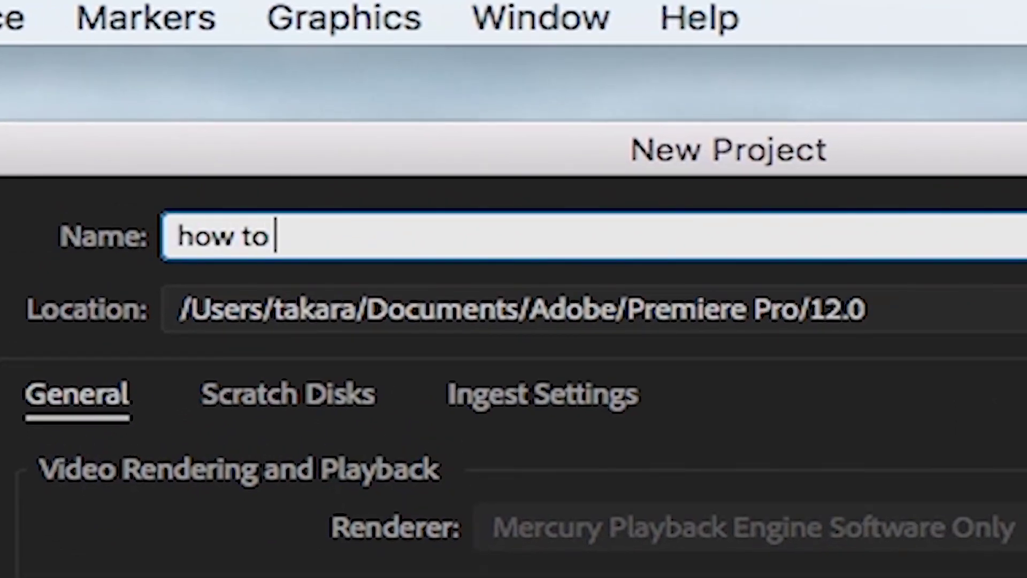
{"action": "type", "text": "make your own l"}
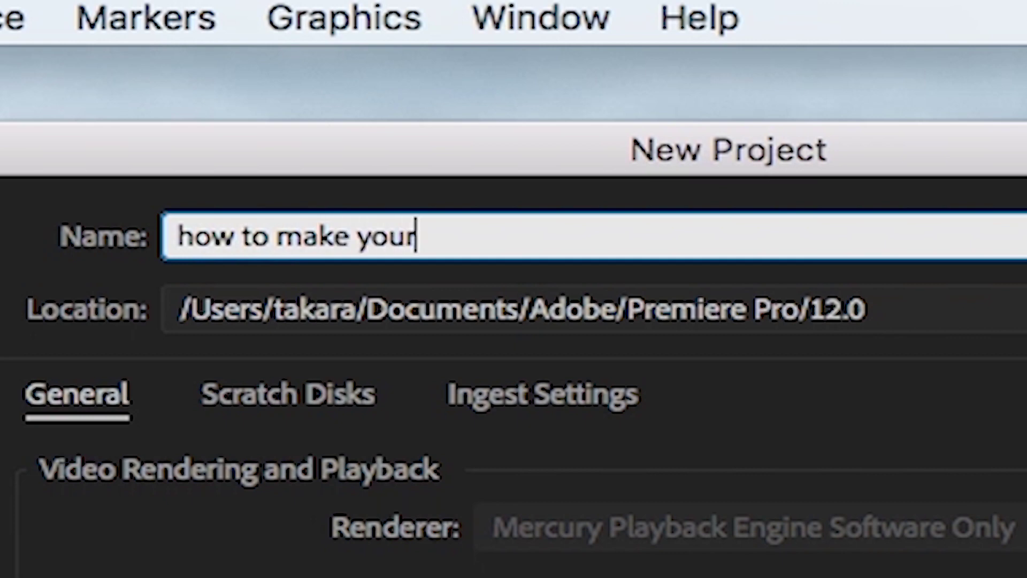
{"action": "type", "text": "uts"}
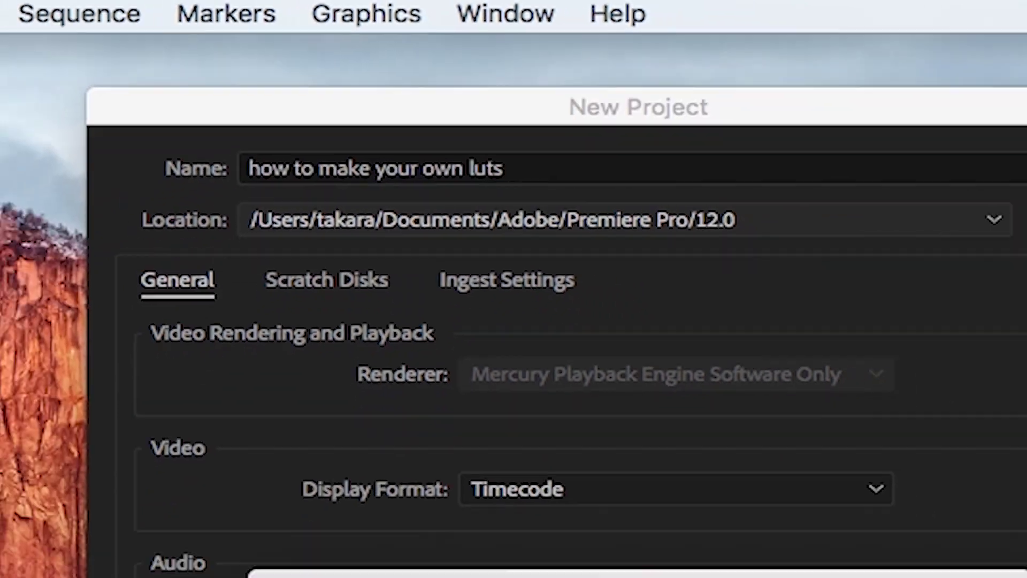
{"action": "key", "text": "Return"}
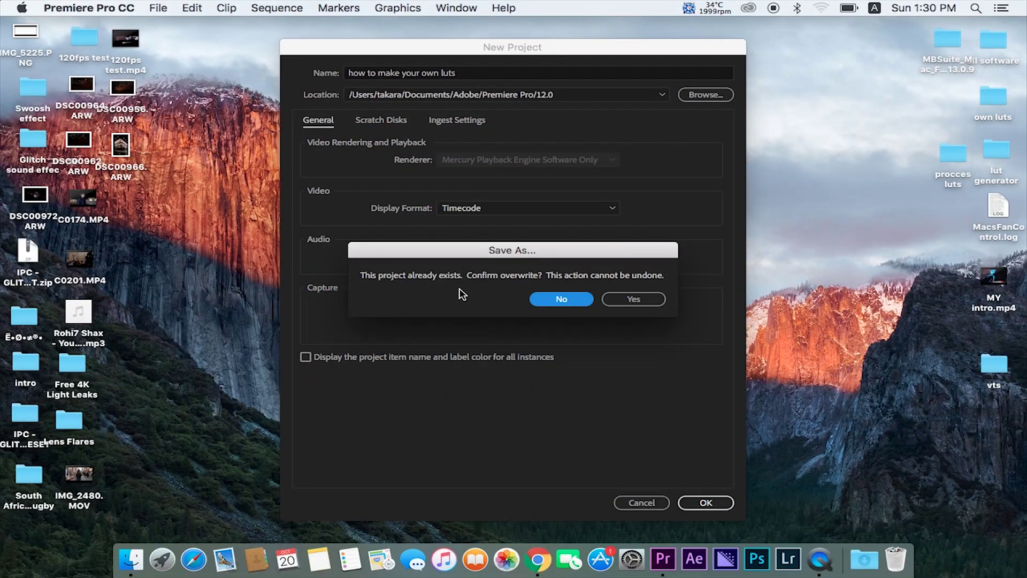
{"action": "left_click", "coordinate": [583, 303]}
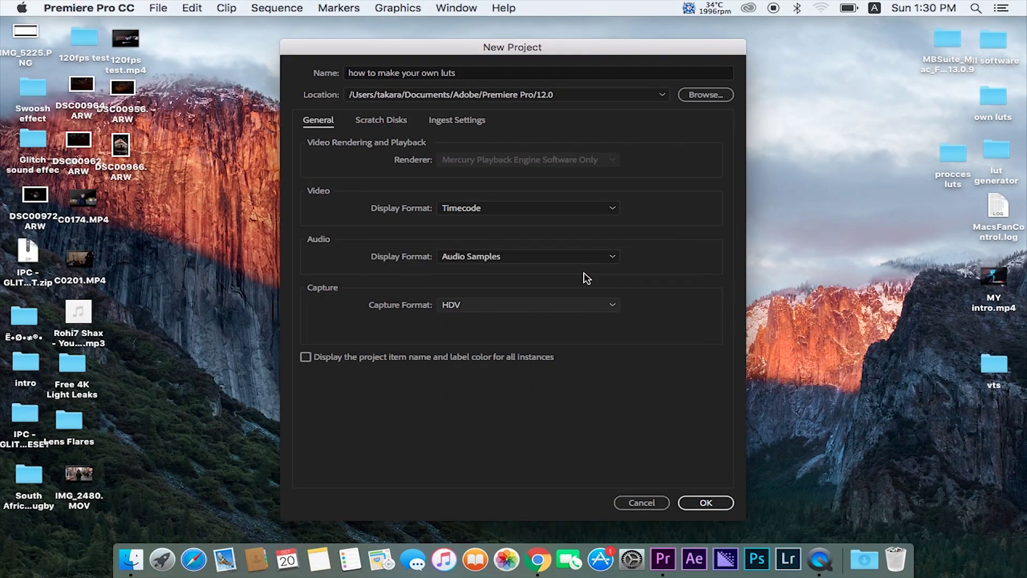
{"action": "left_click", "coordinate": [474, 74]}
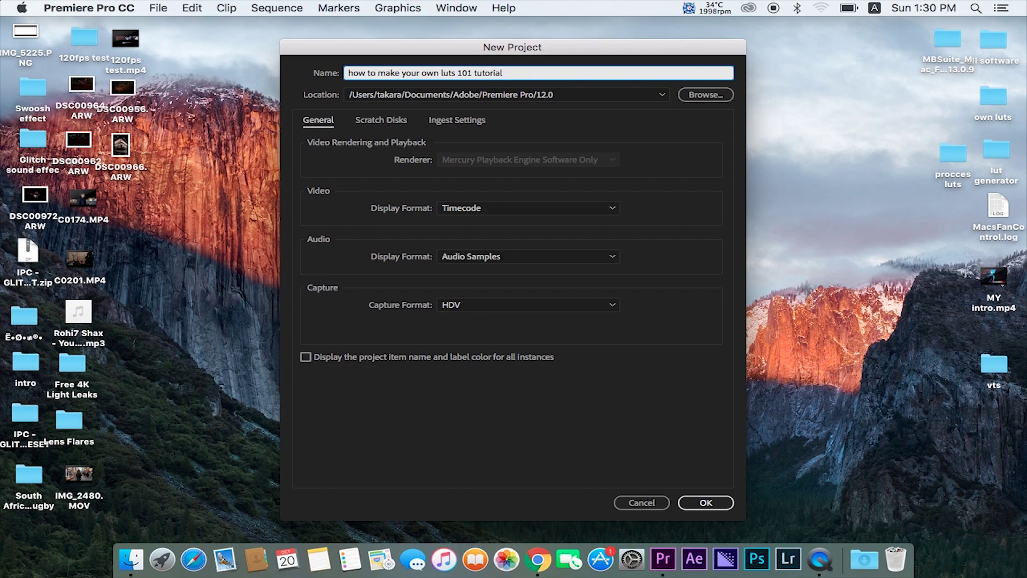
{"action": "key", "text": "Return"}
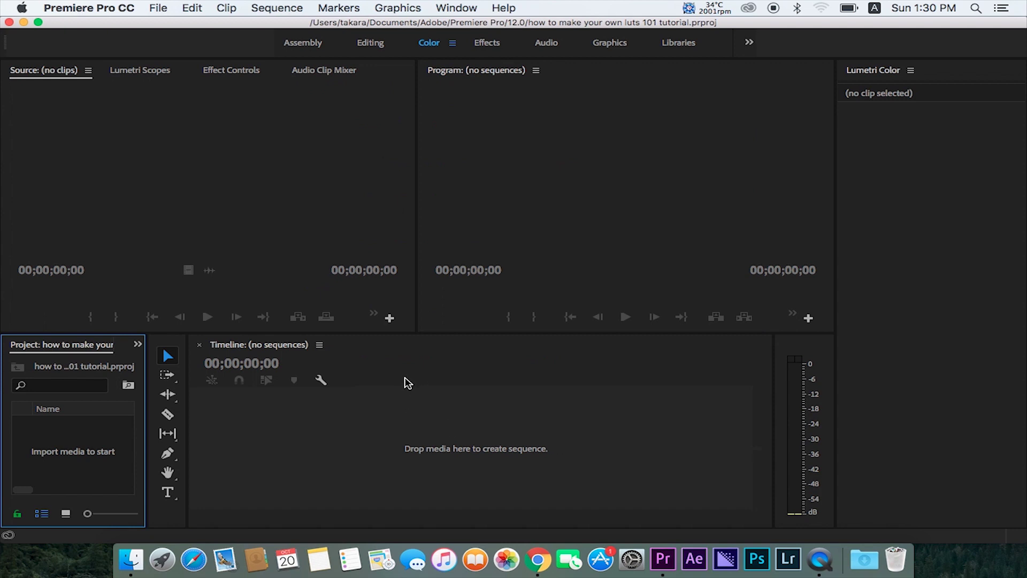
Widen the project panel and create a new sequence with the offered settings.
{"action": "left_click_drag", "start_coordinate": [147, 412], "coordinate": [200, 412]}
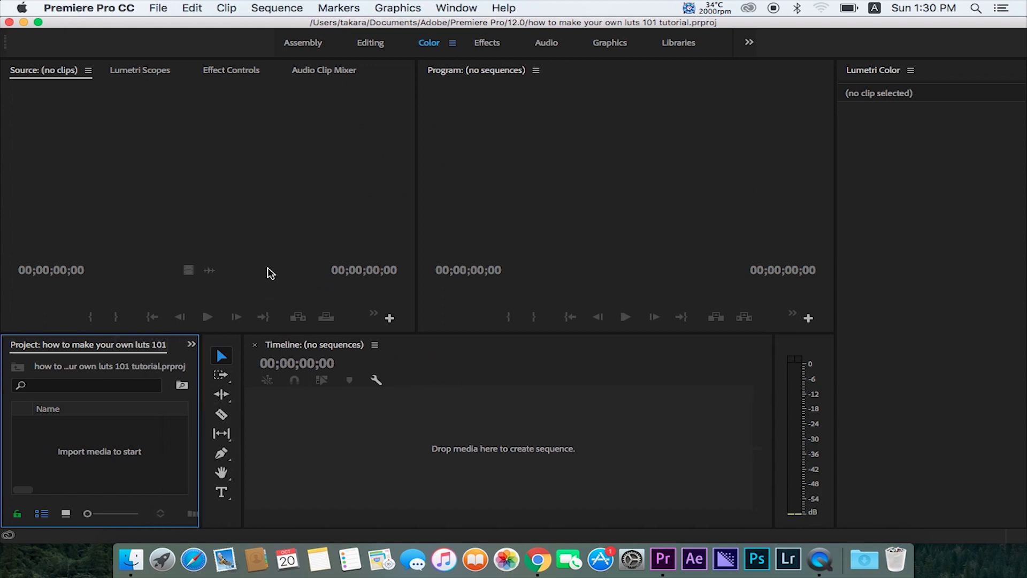
{"action": "left_click", "coordinate": [158, 7]}
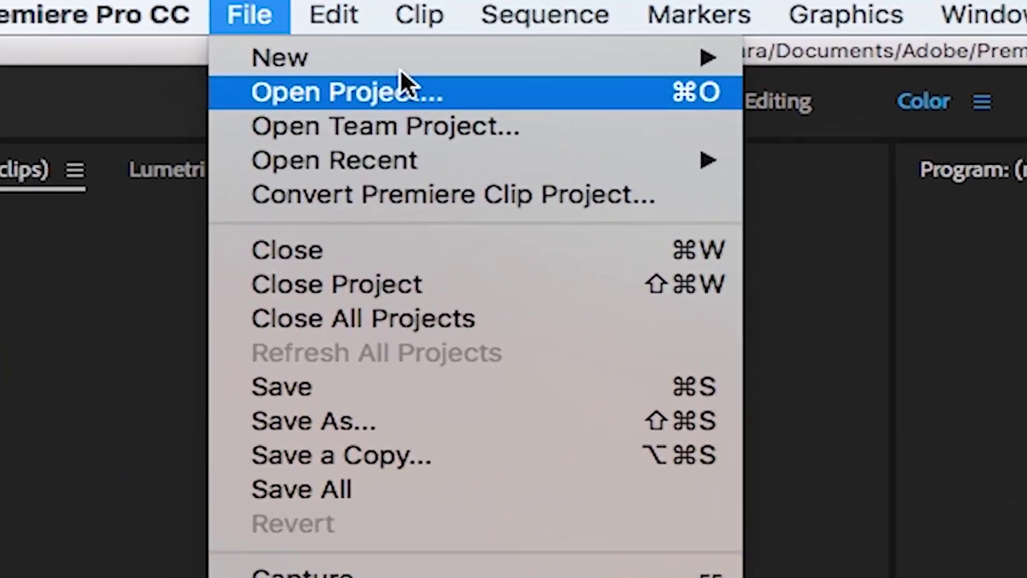
{"action": "mouse_move", "coordinate": [357, 58]}
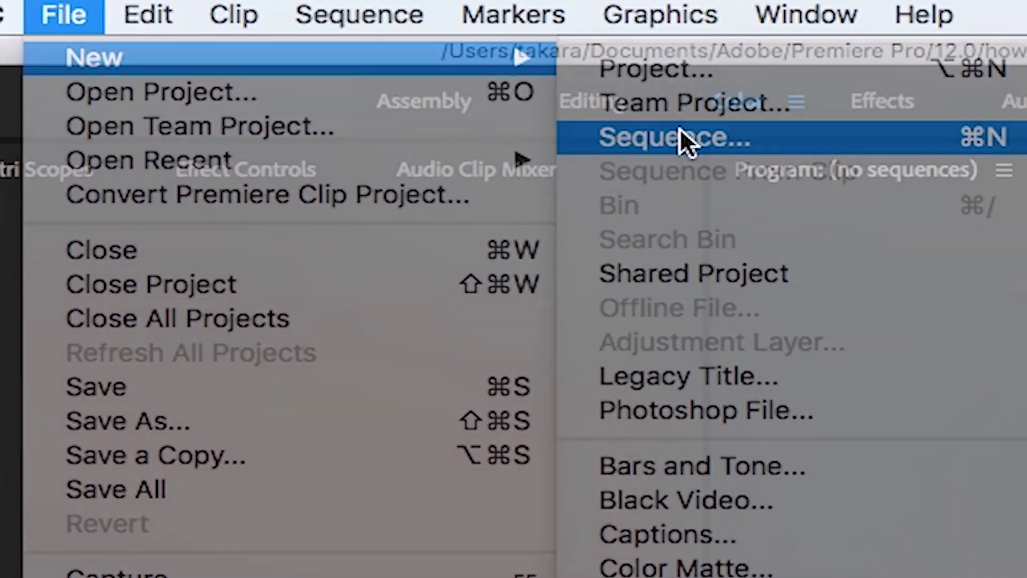
{"action": "left_click", "coordinate": [679, 138]}
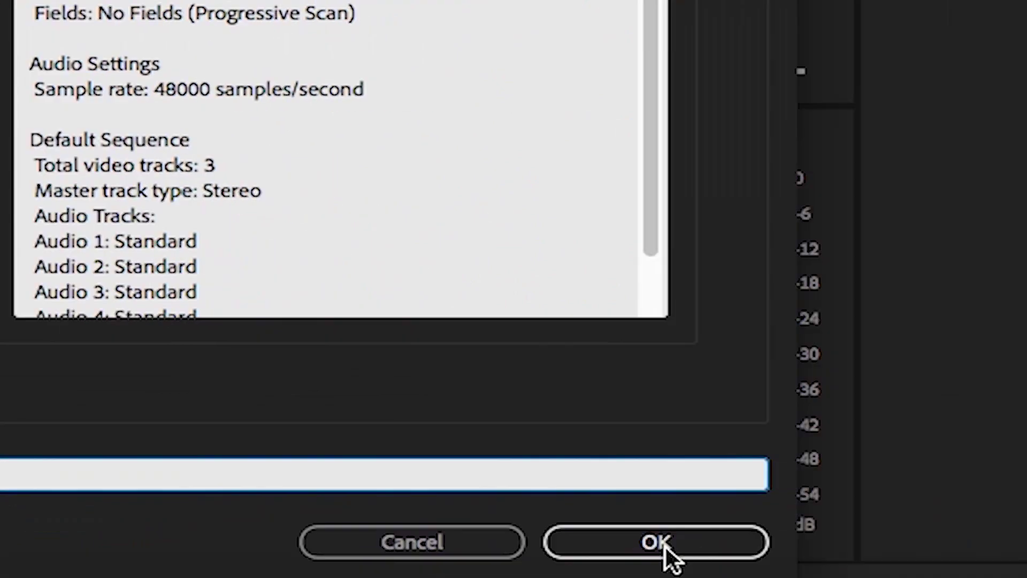
{"action": "left_click", "coordinate": [663, 545]}
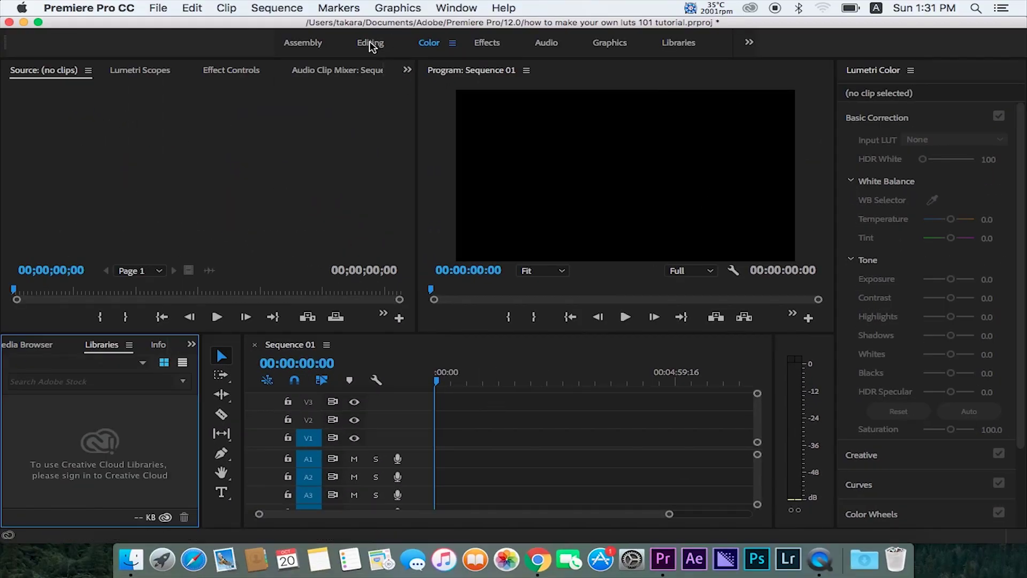
Switch to the Editing workspace and import IMG_2480.MOV from the desktop into the project.
{"action": "left_click", "coordinate": [370, 44]}
{"action": "left_click_drag", "start_coordinate": [495, 458], "coordinate": [479, 358]}
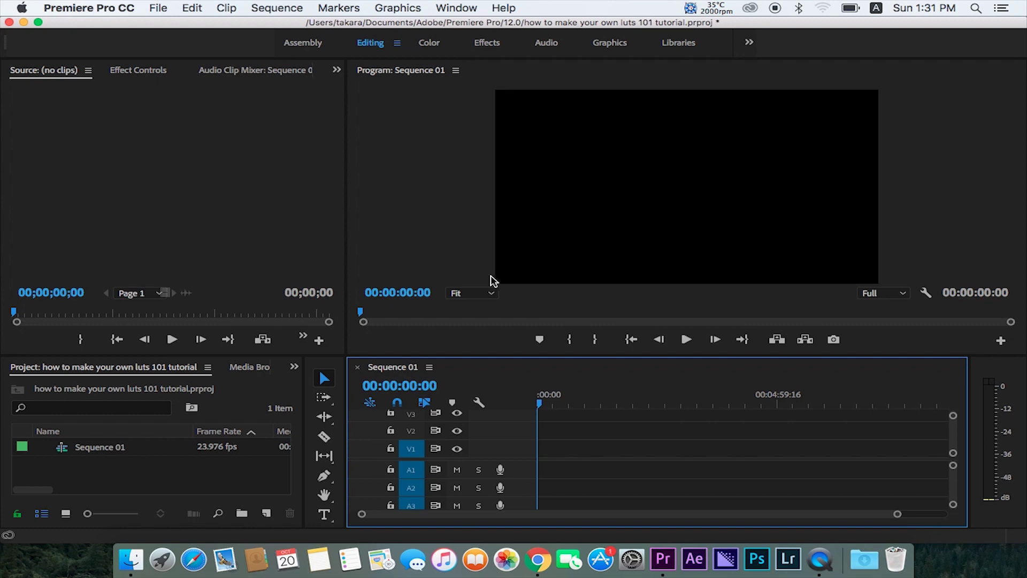
{"action": "left_click_drag", "start_coordinate": [3, 121], "coordinate": [230, 149]}
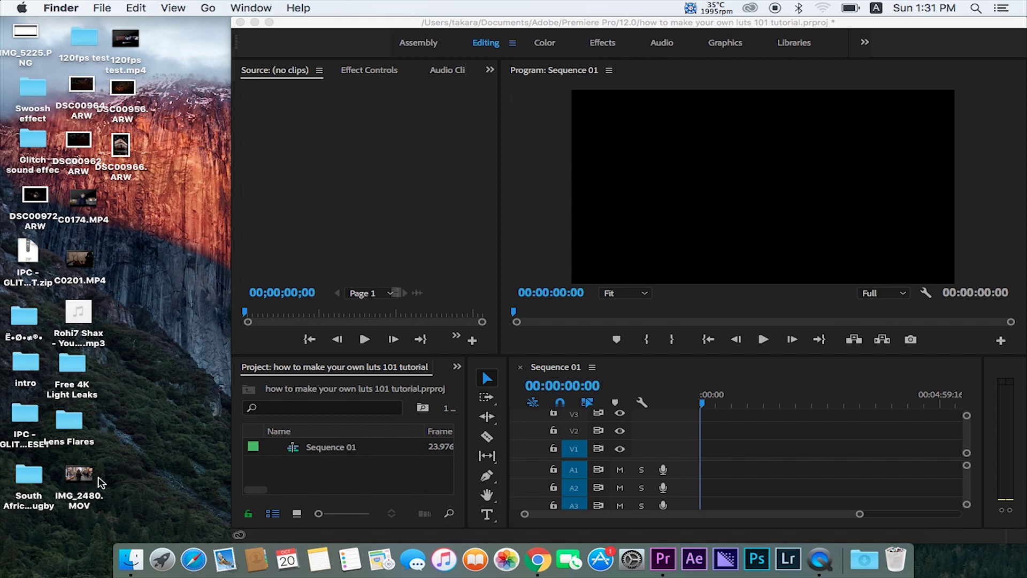
{"action": "left_click_drag", "start_coordinate": [90, 484], "coordinate": [310, 459]}
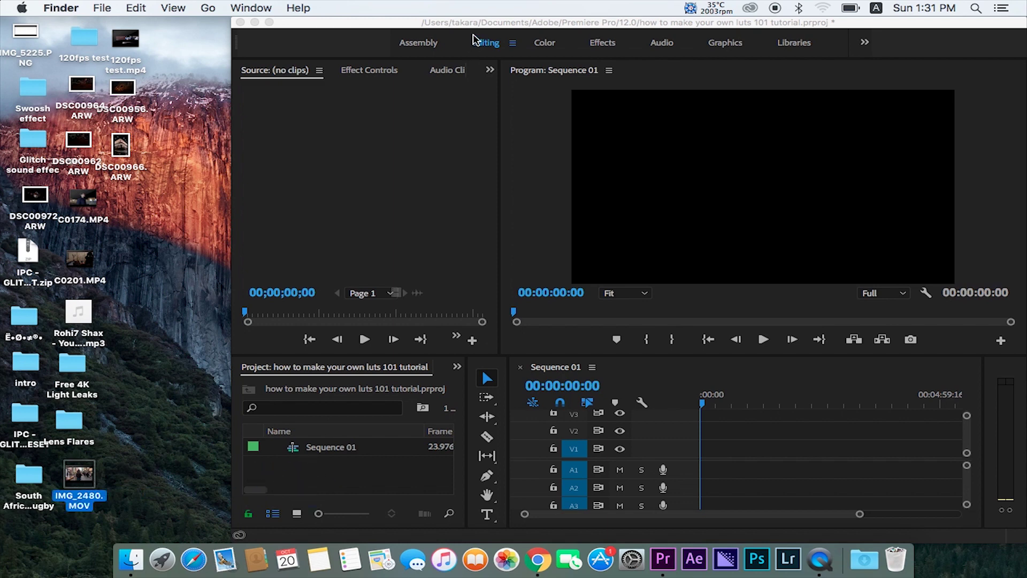
{"action": "double_click", "coordinate": [447, 22]}
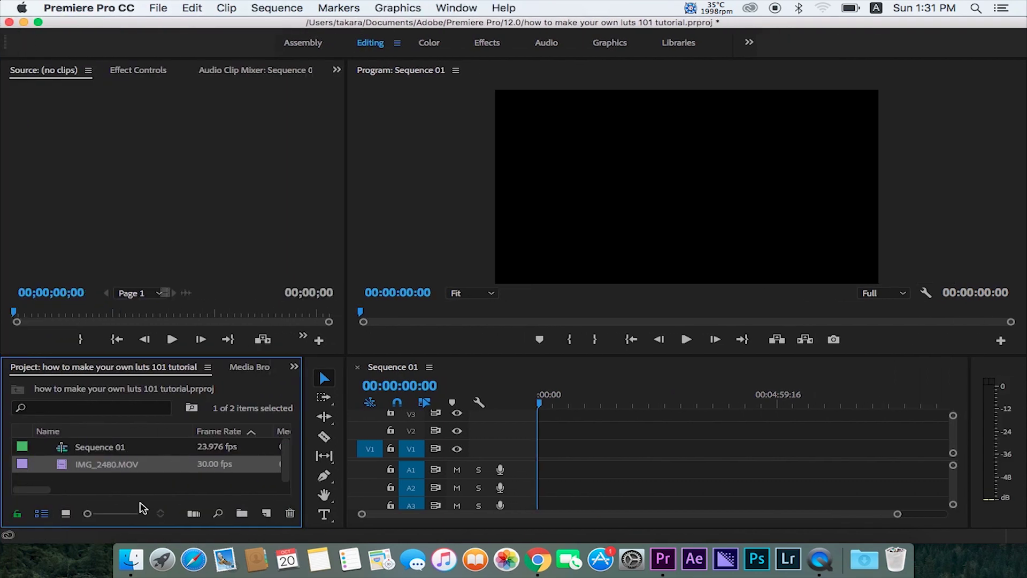
Place IMG_2480.MOV at the start of track V1, keeping the existing sequence settings.
{"action": "left_click_drag", "start_coordinate": [68, 464], "coordinate": [543, 449]}
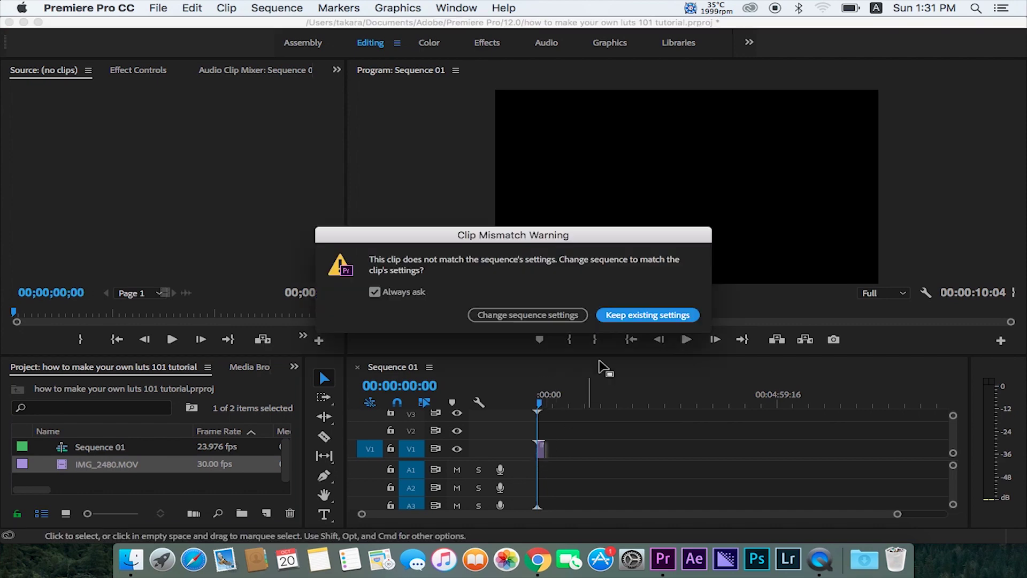
{"action": "left_click", "coordinate": [629, 319]}
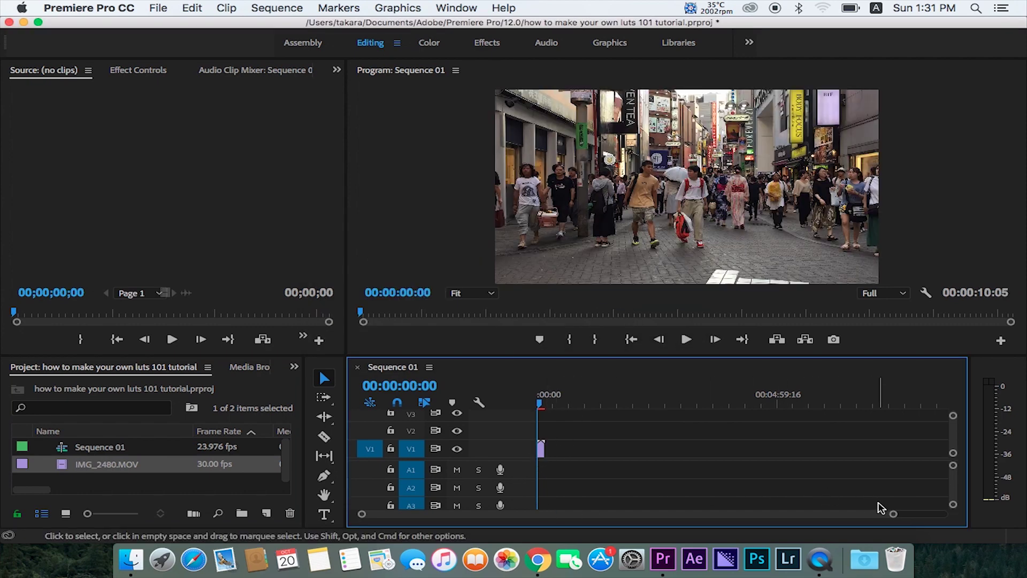
{"action": "left_click_drag", "start_coordinate": [892, 514], "coordinate": [718, 499]}
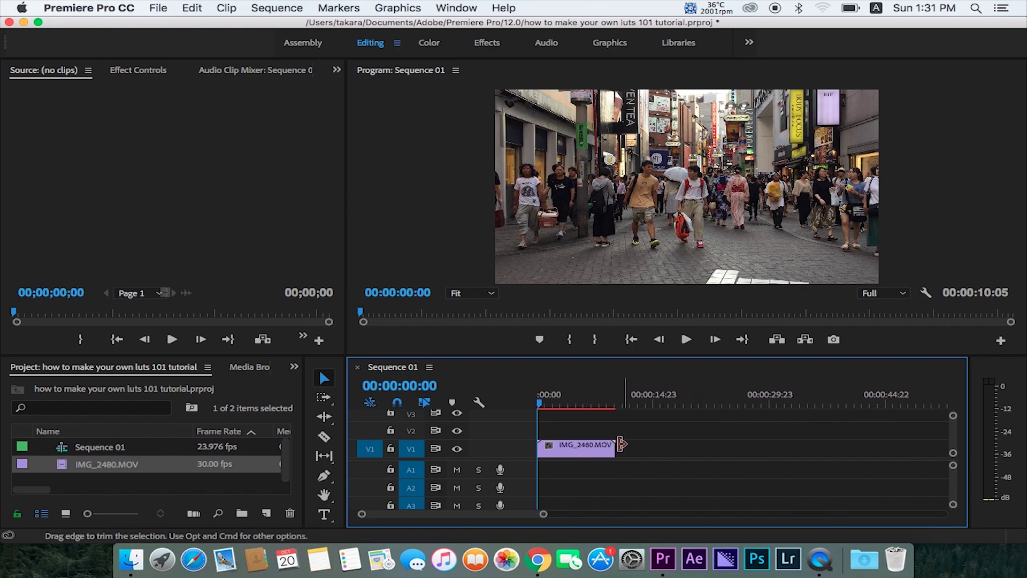
Set the program monitor's playback resolution to 1/4 and preview the footage, stopping at 00:00:06:22.
{"action": "left_click", "coordinate": [564, 404]}
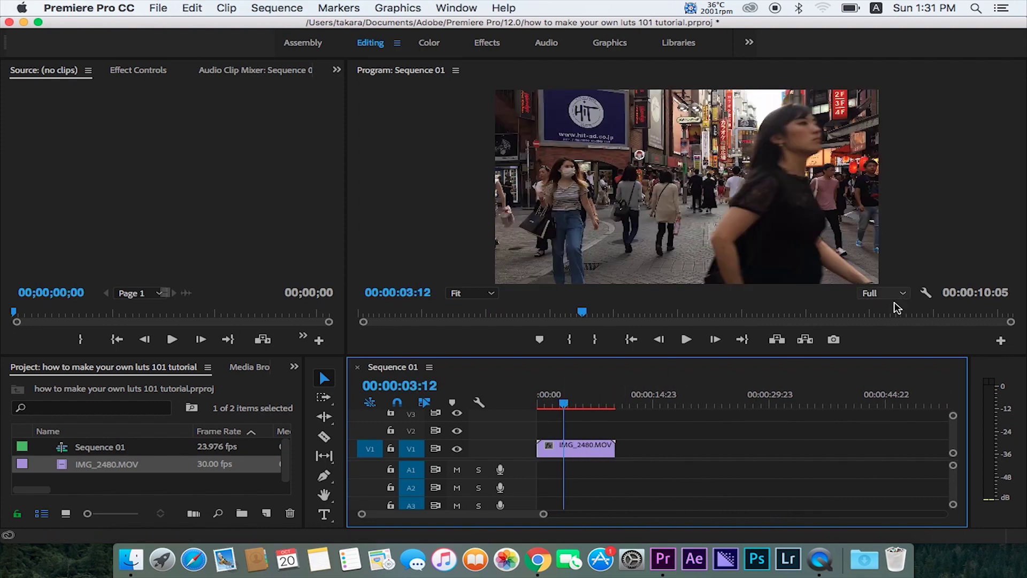
{"action": "left_click", "coordinate": [901, 294]}
{"action": "left_click", "coordinate": [886, 333]}
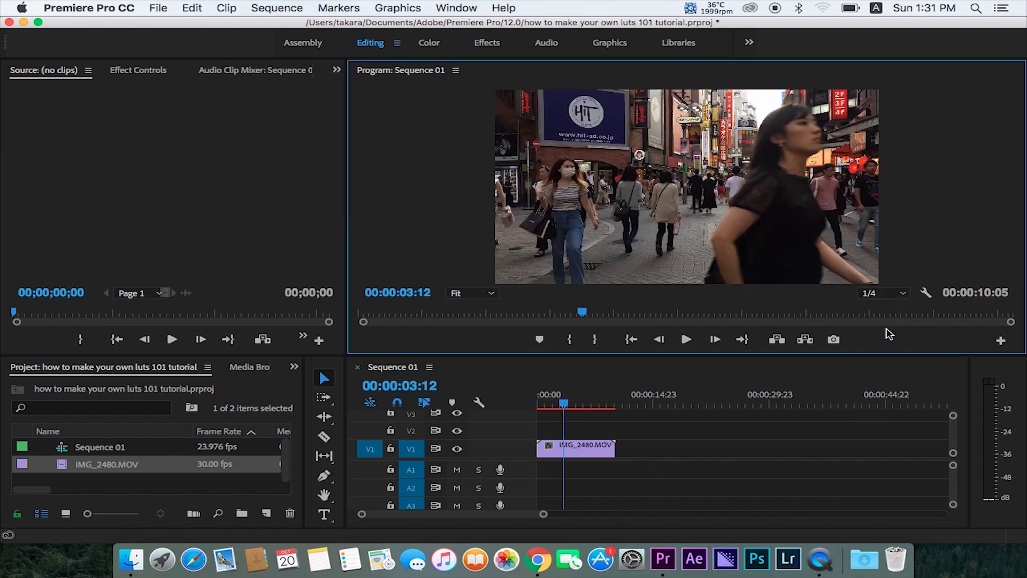
{"action": "left_click_drag", "start_coordinate": [564, 404], "coordinate": [594, 405]}
{"action": "key", "text": "space"}
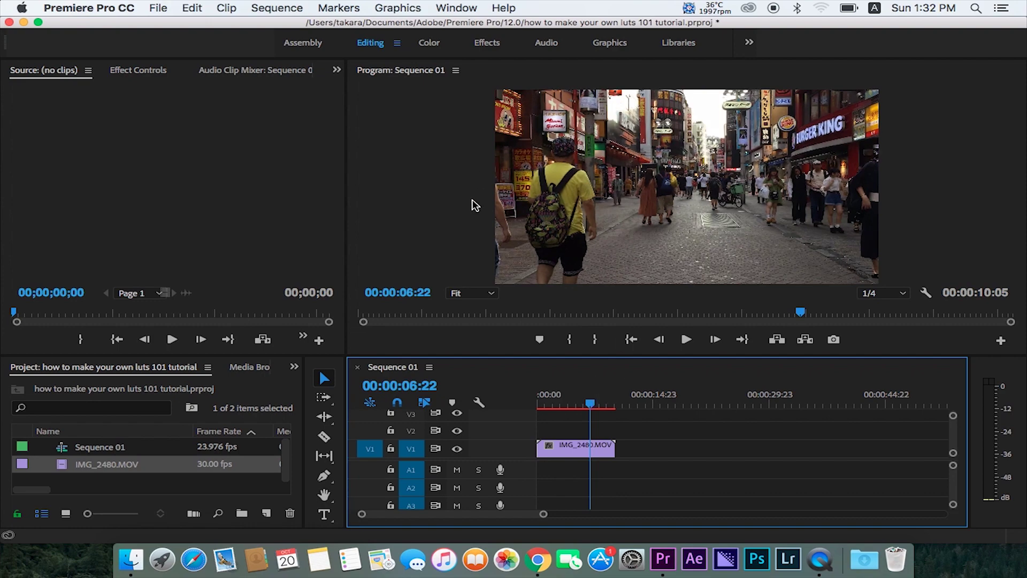
Select the clip on V1 for grading in the Color workspace and set its contrast to about 29.2.
{"action": "left_click", "coordinate": [602, 452]}
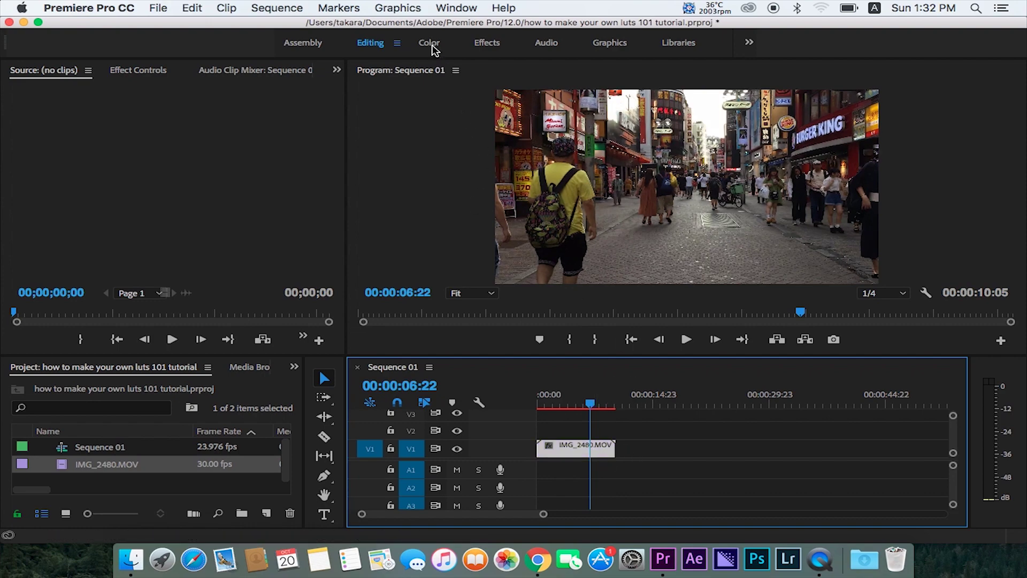
{"action": "left_click", "coordinate": [429, 44]}
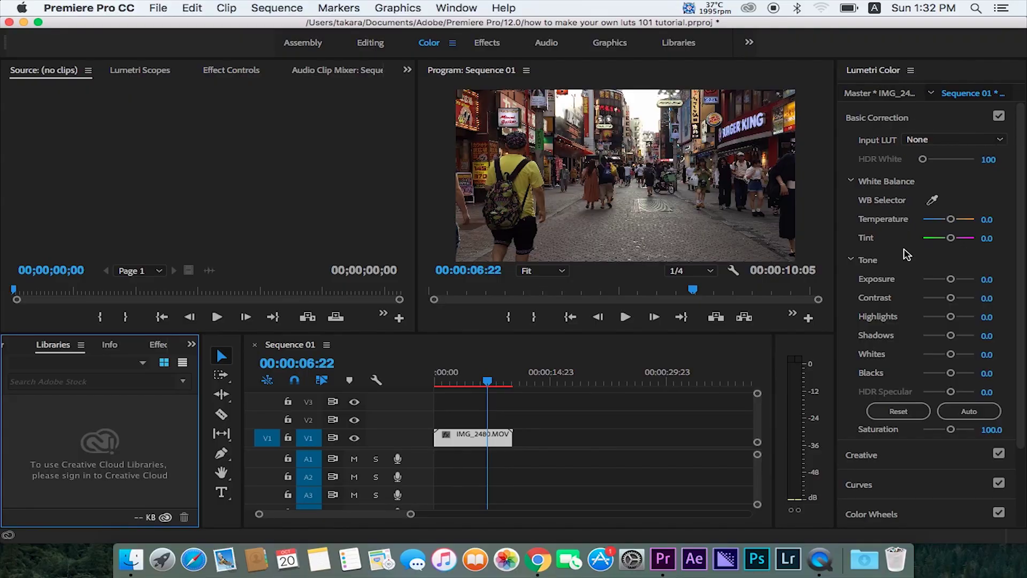
{"action": "mouse_move", "coordinate": [953, 303]}
{"action": "left_mouse_down"}
{"action": "mouse_move", "coordinate": [973, 304]}
{"action": "mouse_move", "coordinate": [959, 306]}
{"action": "left_mouse_up"}
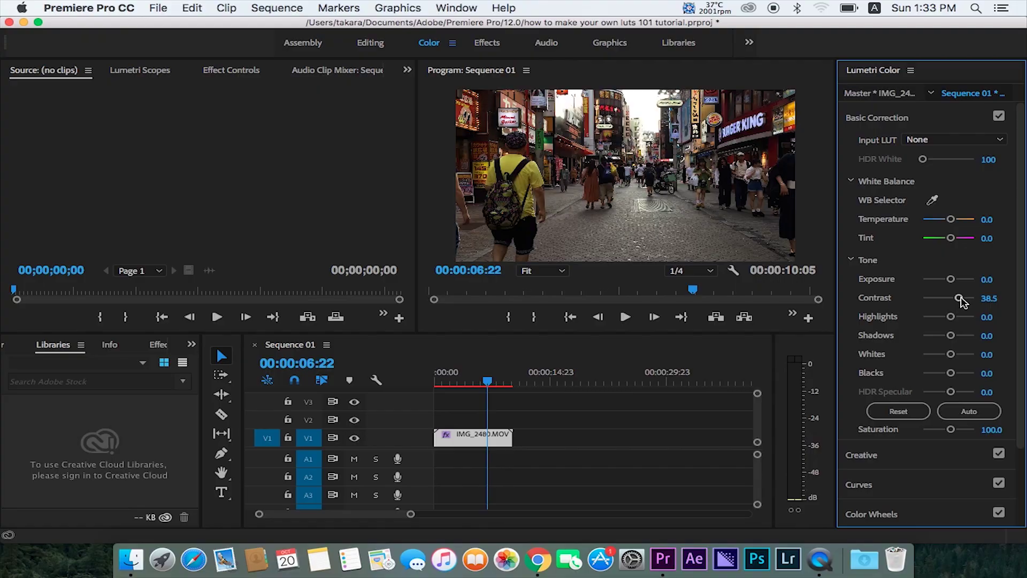
{"action": "left_click_drag", "start_coordinate": [961, 299], "coordinate": [956, 303]}
Enlarge the program preview and adjust the clip's tone to contrast 26.2, highlights 13.8, shadows -7.7 and whites 13.8.
{"action": "left_click_drag", "start_coordinate": [417, 230], "coordinate": [287, 233]}
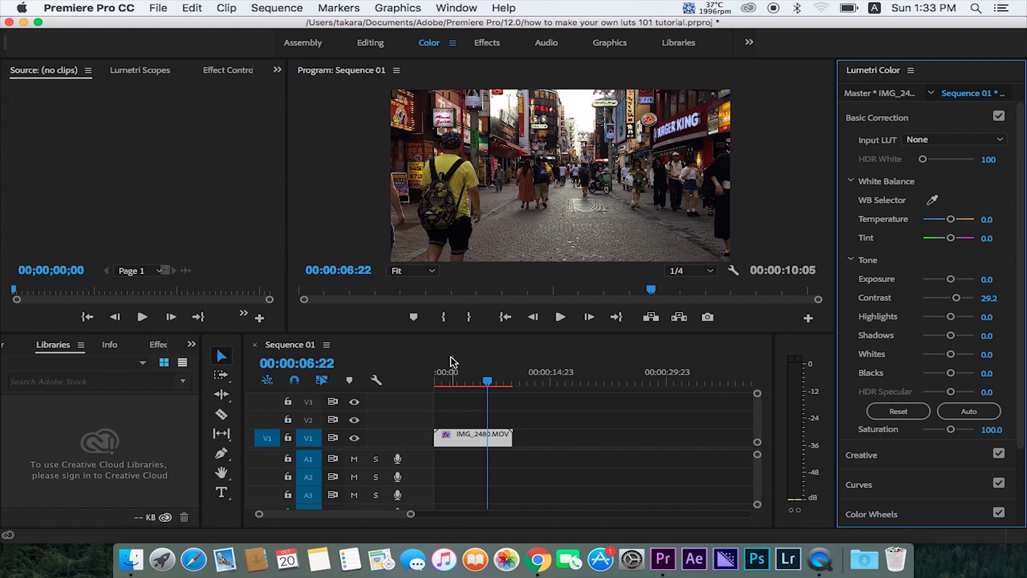
{"action": "left_click_drag", "start_coordinate": [452, 333], "coordinate": [460, 463]}
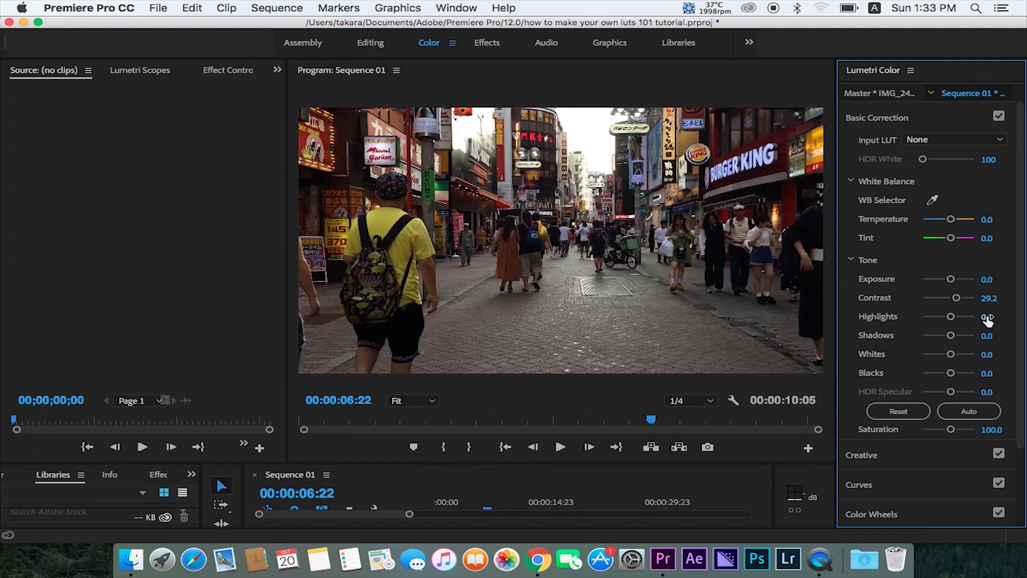
{"action": "left_click_drag", "start_coordinate": [957, 298], "coordinate": [952, 317]}
{"action": "left_click_drag", "start_coordinate": [951, 335], "coordinate": [952, 357]}
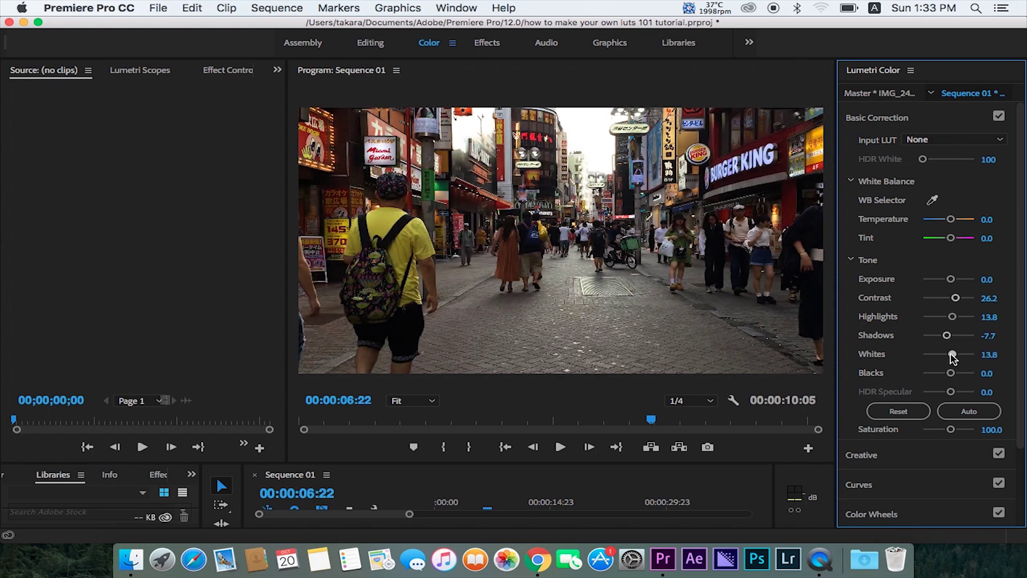
Cool the clip's temperature to -10.8 and compare the picture with Basic Correction off and on.
{"action": "left_click_drag", "start_coordinate": [950, 220], "coordinate": [947, 225]}
{"action": "left_click_drag", "start_coordinate": [947, 225], "coordinate": [946, 224]}
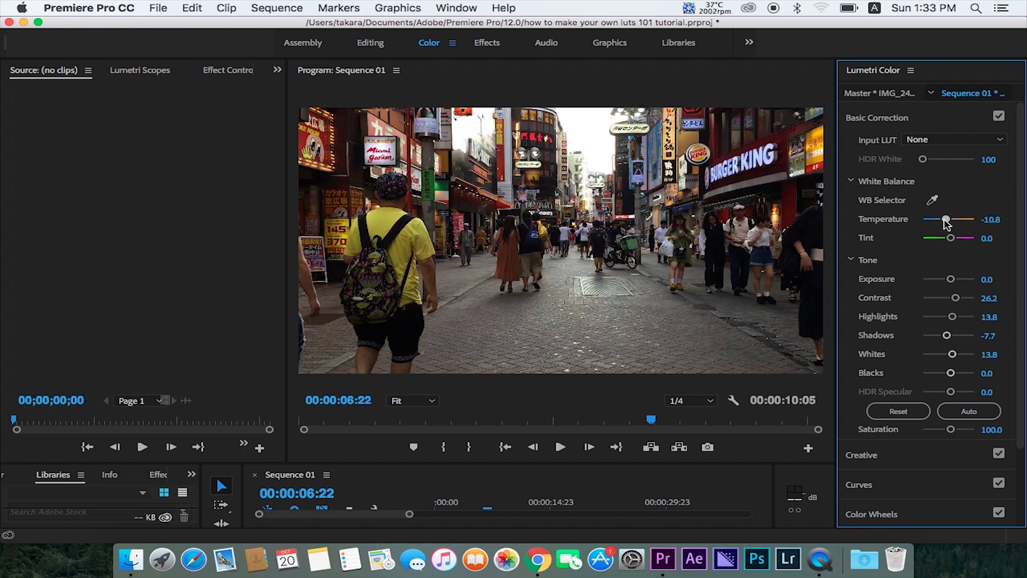
{"action": "left_click", "coordinate": [998, 117]}
{"action": "left_click", "coordinate": [999, 116]}
Give the timeline more height and view the program monitor's Button Editor, closing it without changes.
{"action": "left_click_drag", "start_coordinate": [519, 463], "coordinate": [526, 349]}
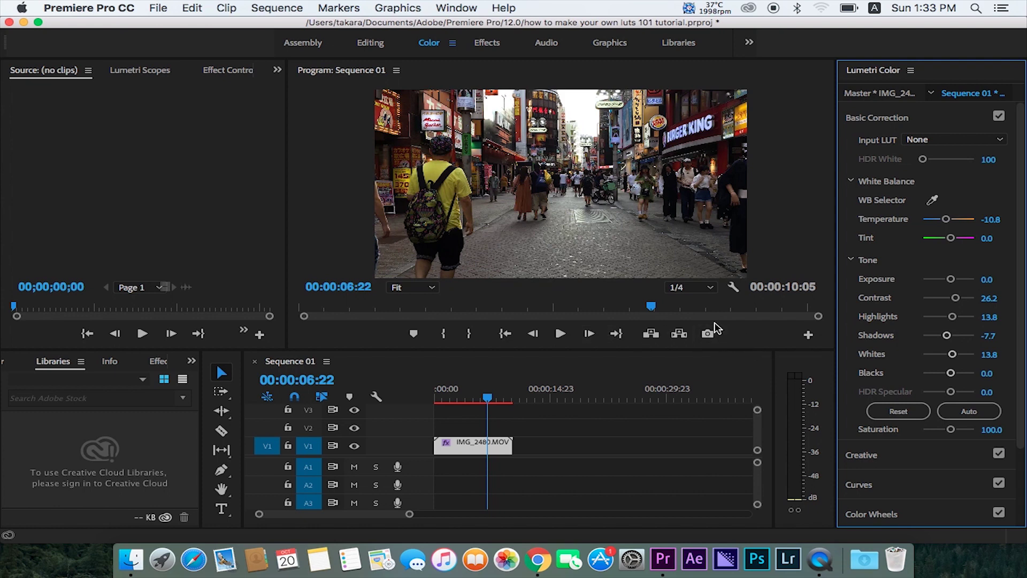
{"action": "left_click", "coordinate": [808, 334]}
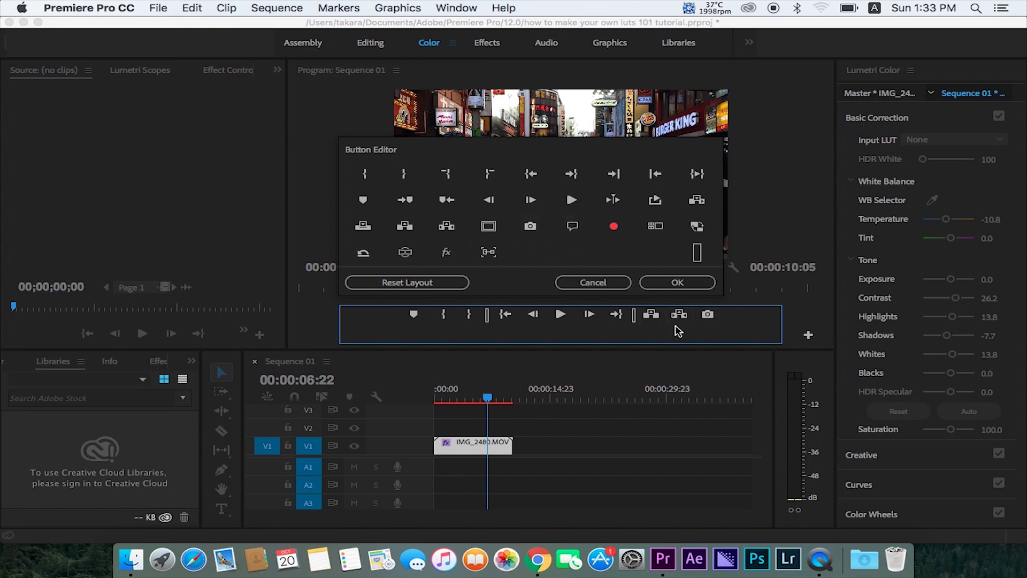
{"action": "left_click", "coordinate": [592, 282]}
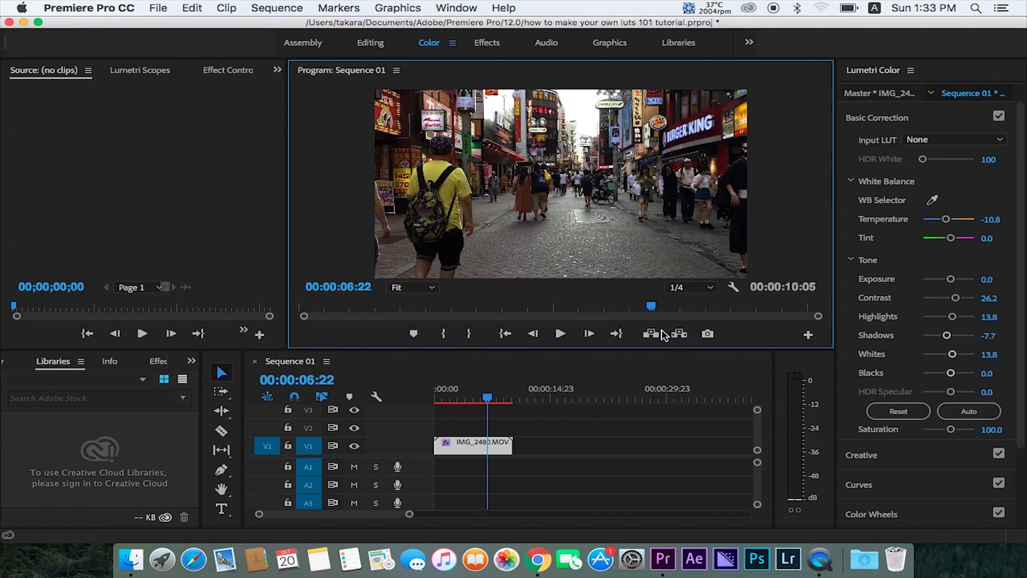
Start a frame export from the program monitor, named tokyo bershka, in JPEG format.
{"action": "left_click", "coordinate": [708, 333]}
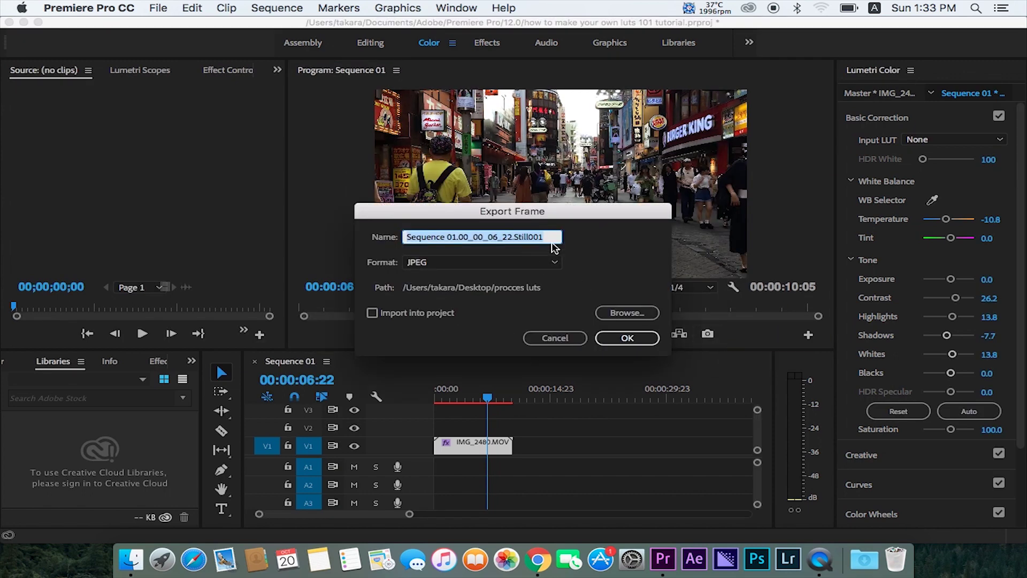
{"action": "key", "text": "BackSpace"}
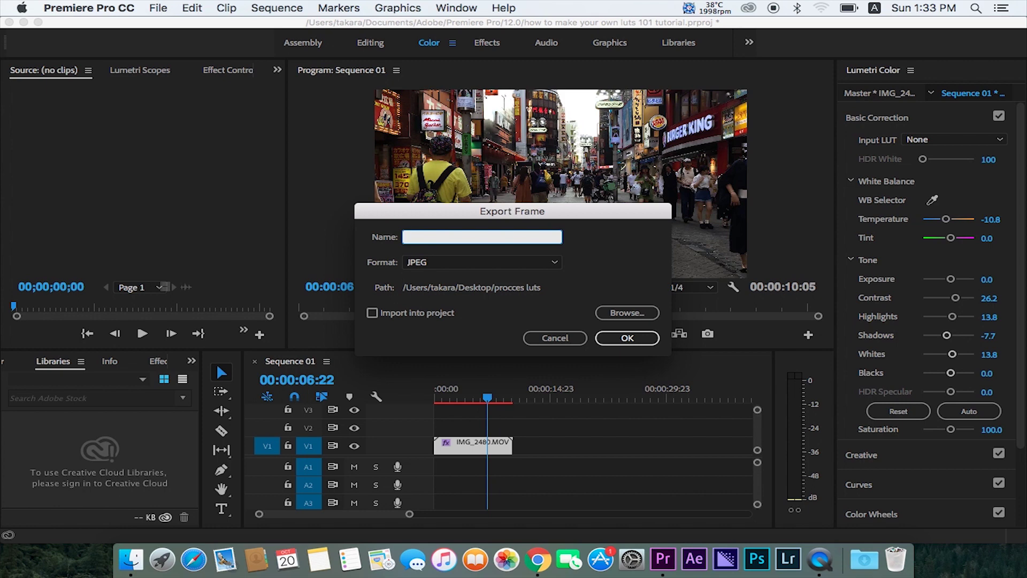
{"action": "type", "text": "tokyo bershka"}
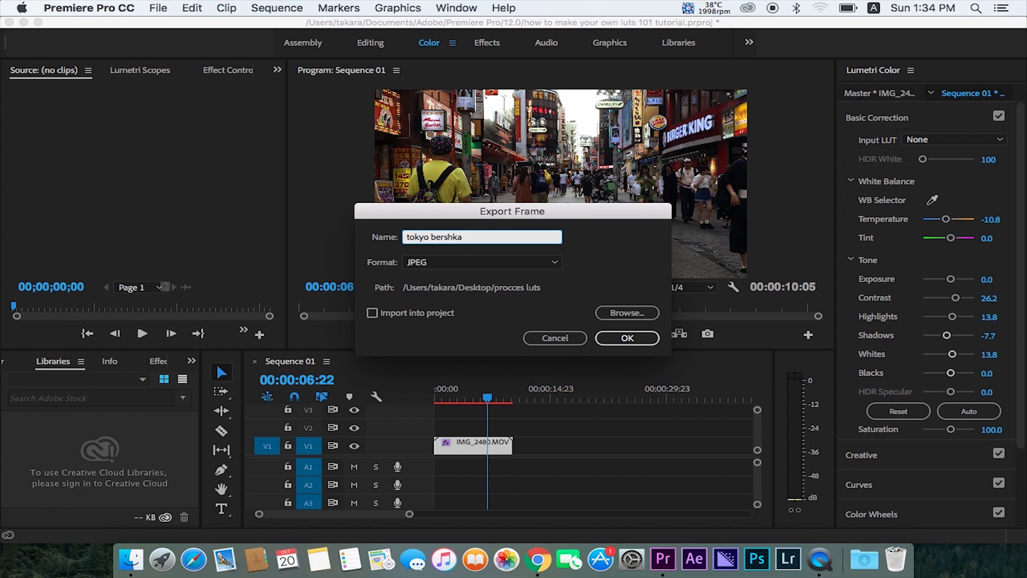
{"action": "left_click", "coordinate": [514, 263]}
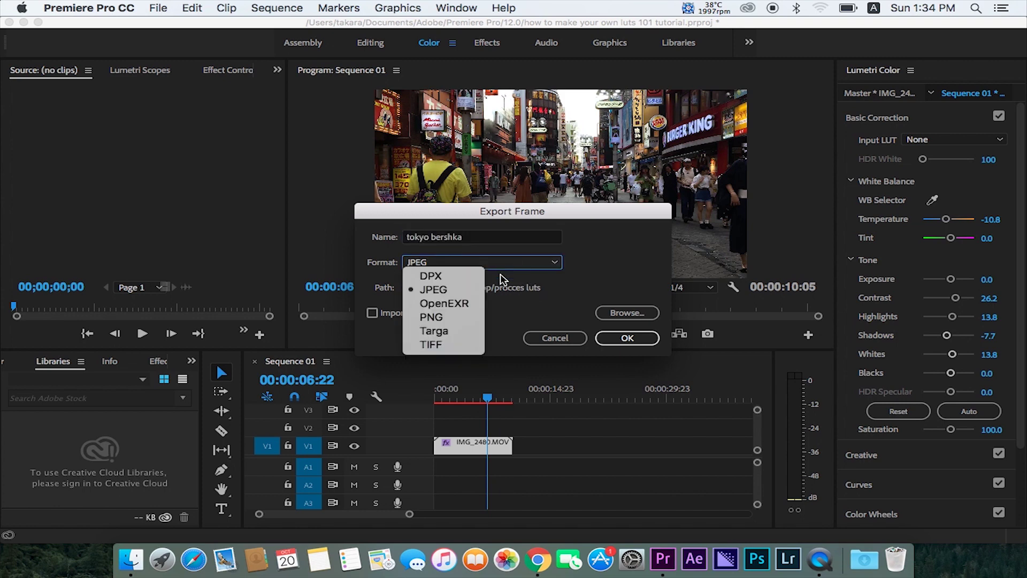
{"action": "left_click", "coordinate": [454, 290]}
{"action": "left_click", "coordinate": [477, 263]}
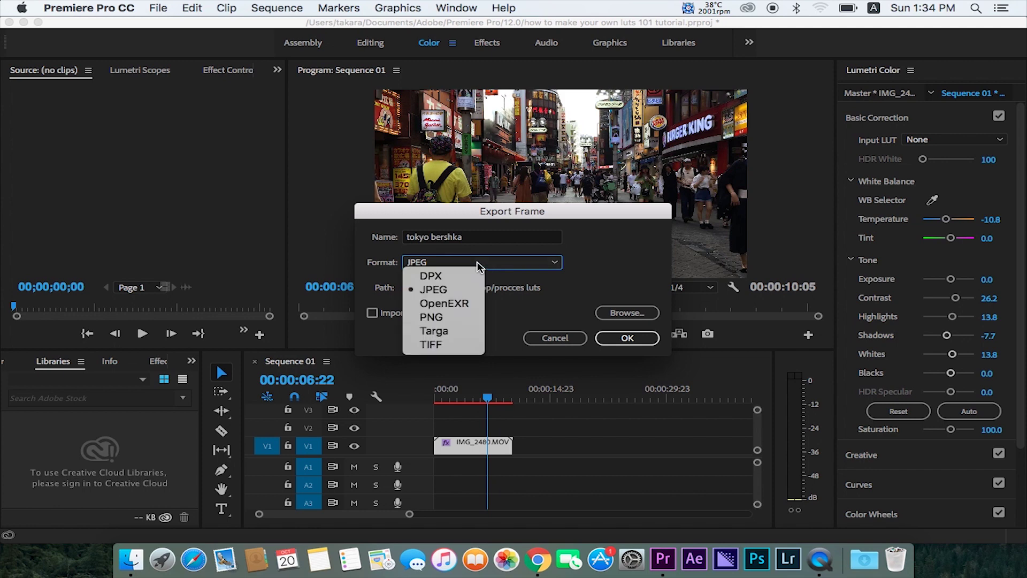
{"action": "left_click", "coordinate": [455, 291]}
Choose the procces luts folder as the destination and export the frame.
{"action": "left_click", "coordinate": [621, 313]}
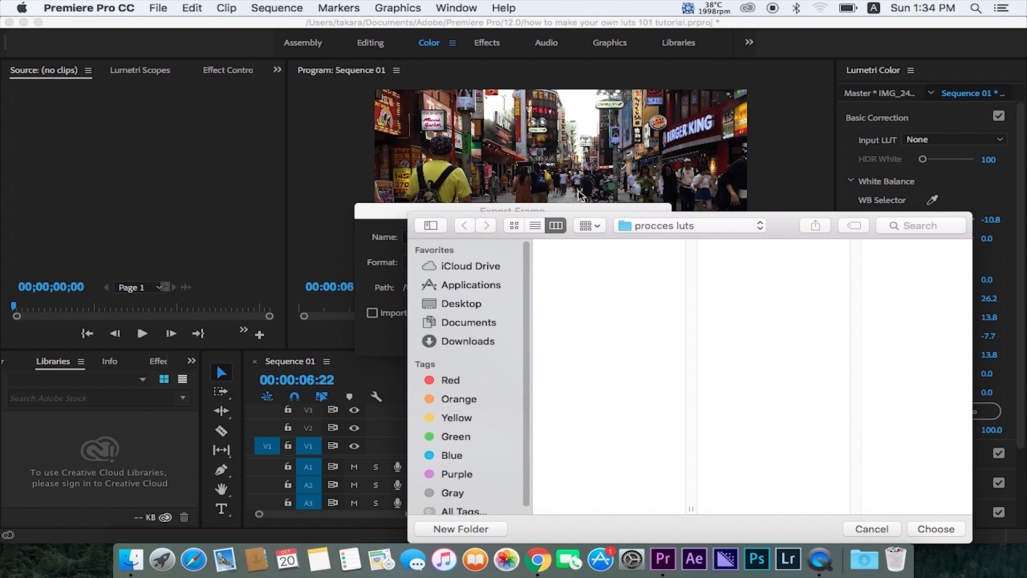
{"action": "left_click_drag", "start_coordinate": [577, 218], "coordinate": [467, 118]}
{"action": "scroll", "coordinate": [369, 267], "scroll_direction": "down", "scroll_amount": 1}
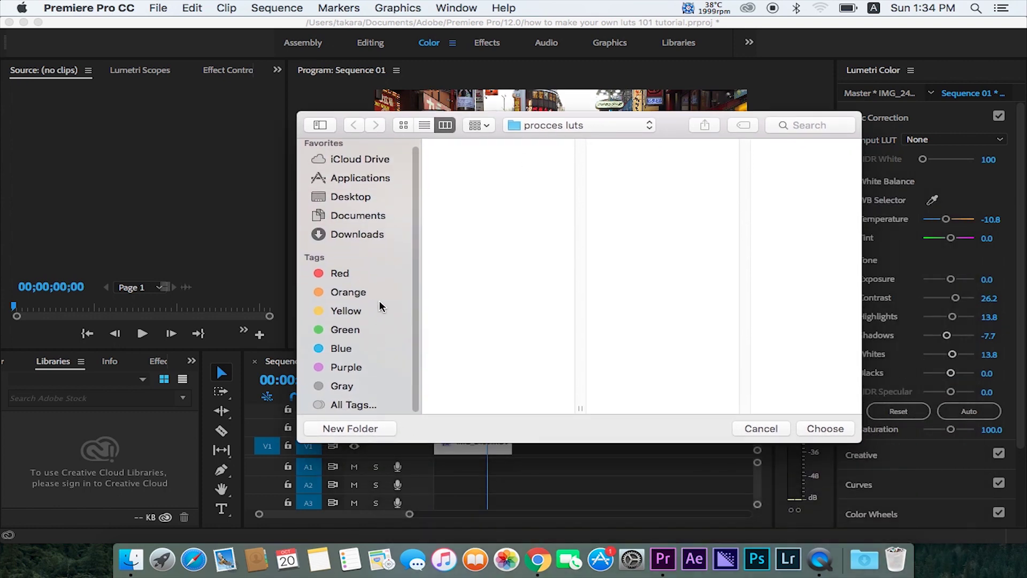
{"action": "left_click", "coordinate": [553, 125]}
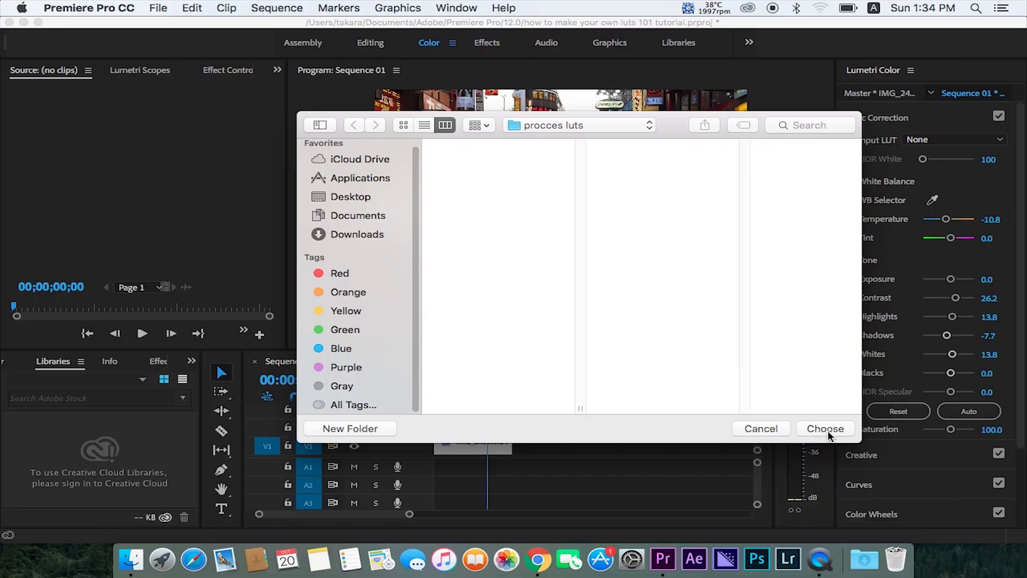
{"action": "left_click", "coordinate": [827, 427]}
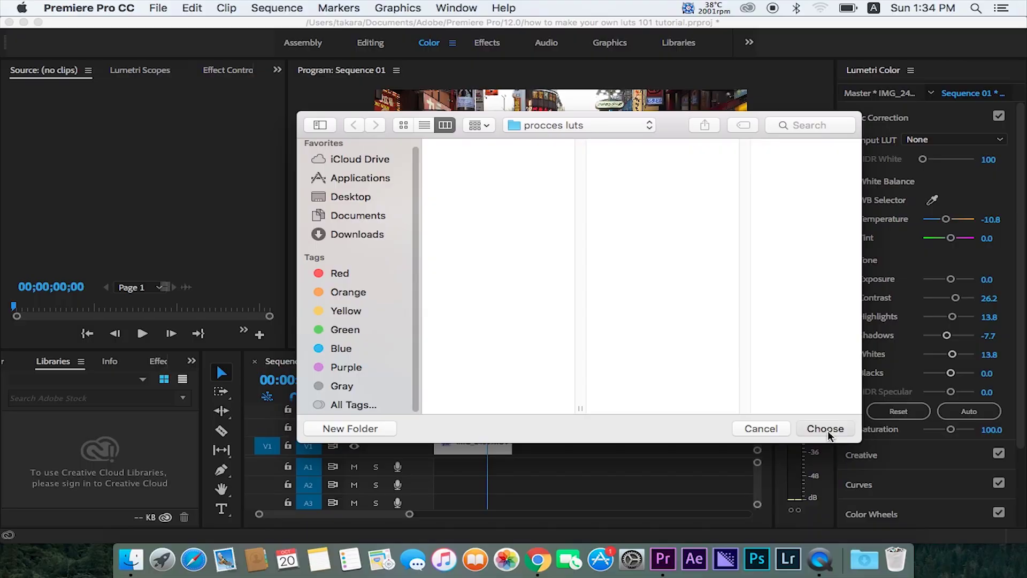
{"action": "left_click", "coordinate": [633, 340]}
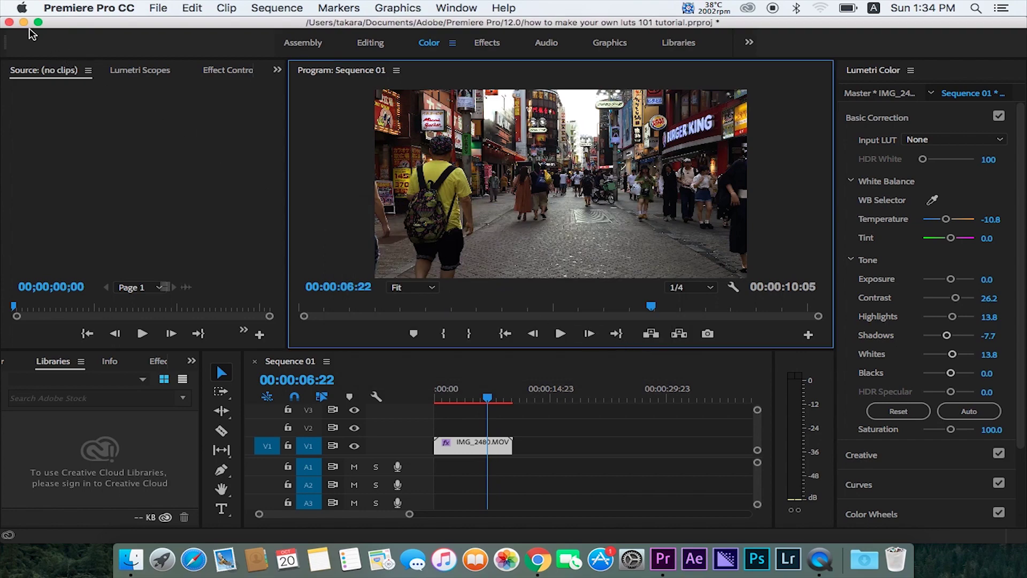
Minimize Premiere Pro and check the exported tokyo bershka.jpg in the desktop's procces luts folder, closing the image and folder again.
{"action": "left_click", "coordinate": [24, 22]}
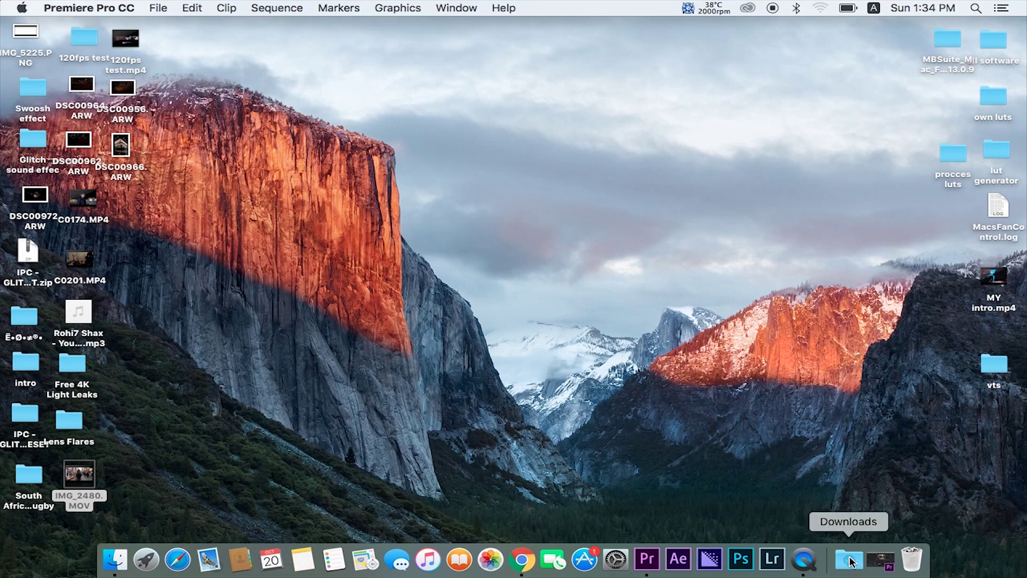
{"action": "left_click", "coordinate": [958, 158]}
{"action": "double_click", "coordinate": [957, 158]}
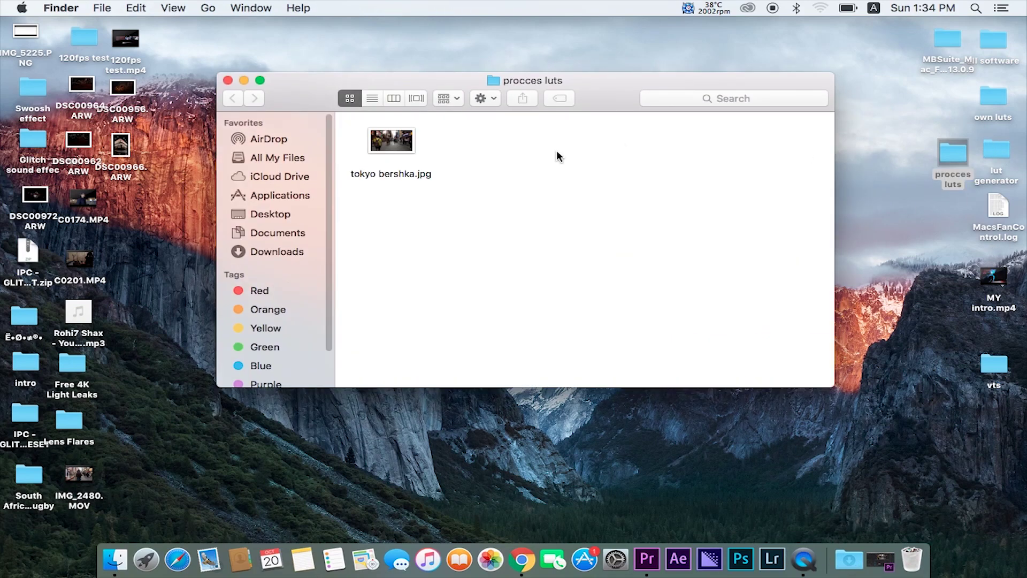
{"action": "double_click", "coordinate": [397, 144]}
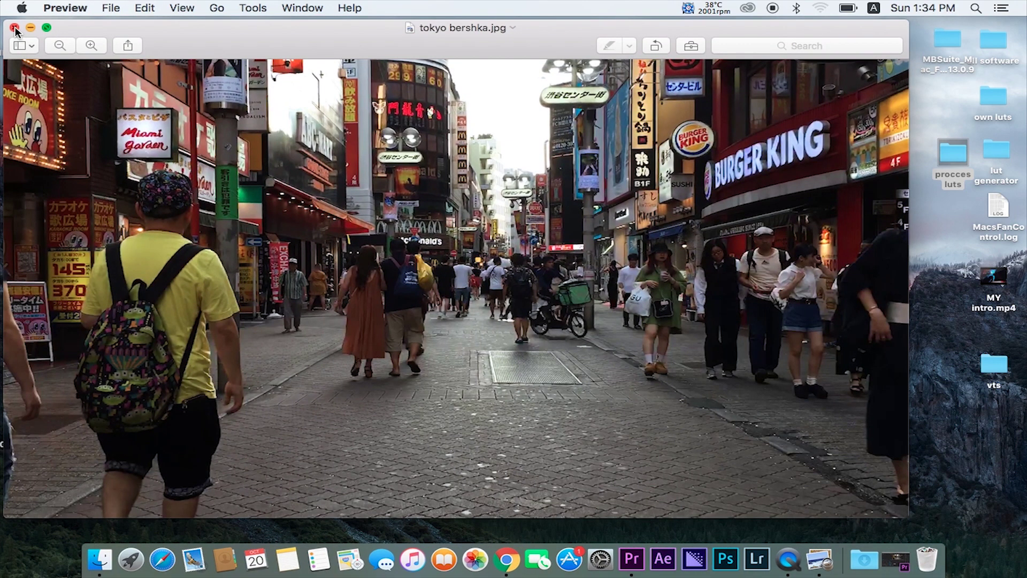
{"action": "left_click", "coordinate": [14, 28]}
{"action": "left_click", "coordinate": [228, 81]}
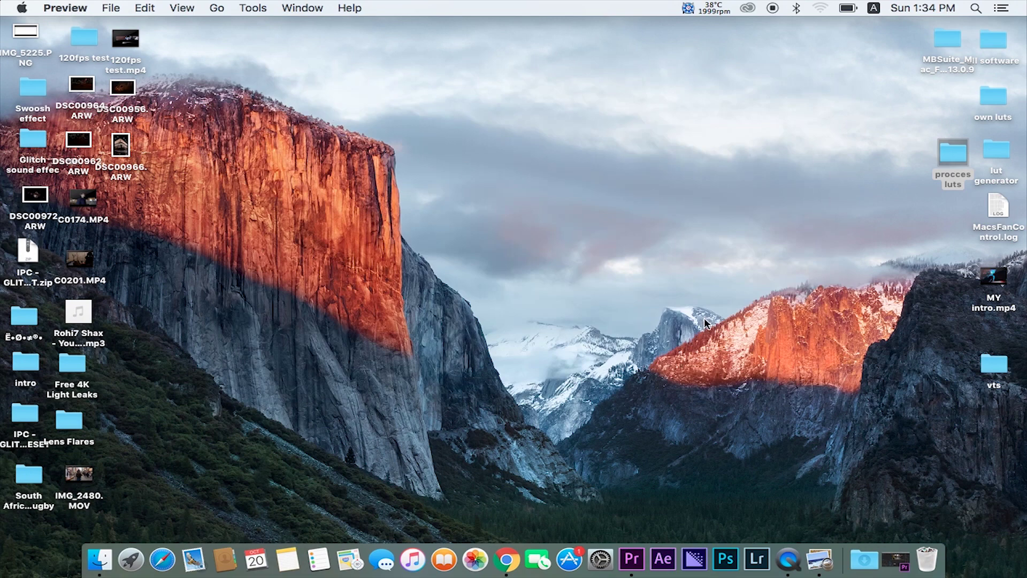
Launch Adobe Lightroom Classic CC.
{"action": "left_click", "coordinate": [763, 571]}
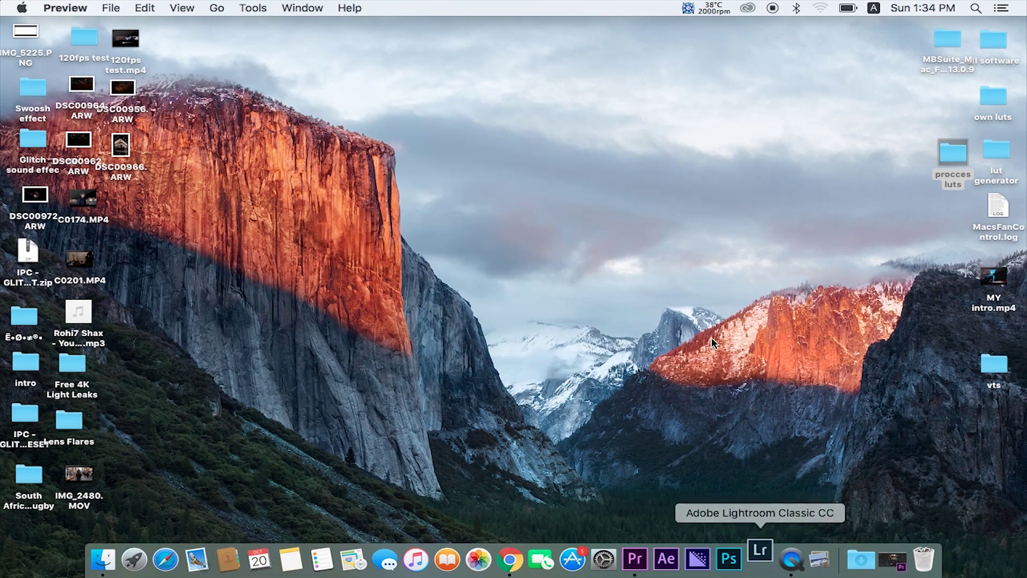
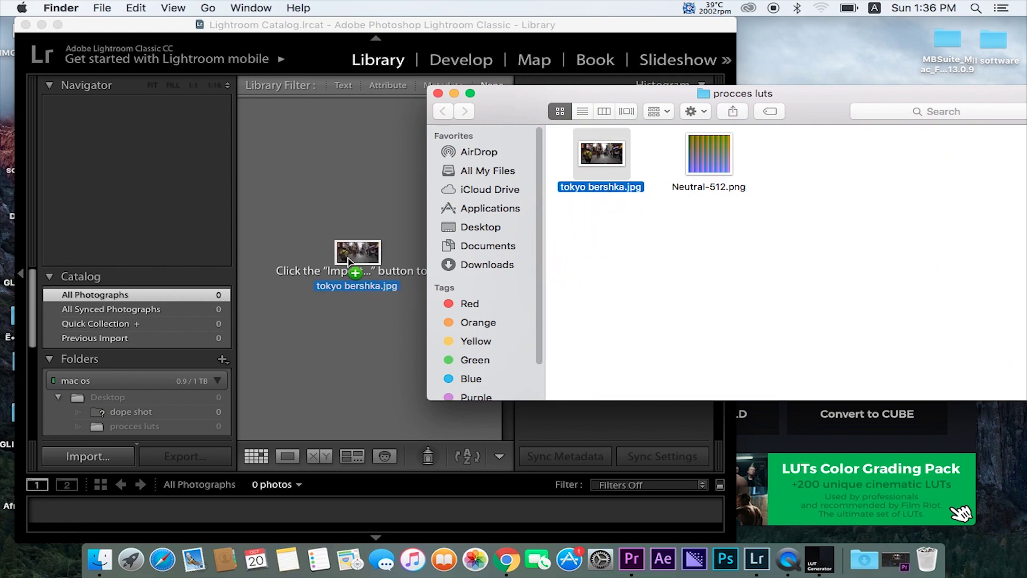
{"action": "double_click", "coordinate": [414, 27]}
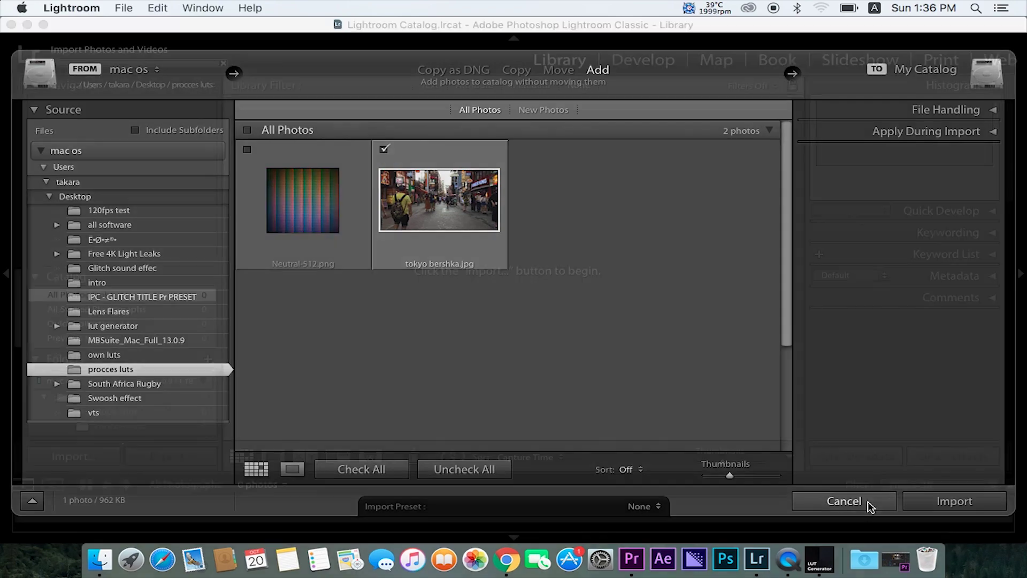
{"action": "left_click", "coordinate": [840, 502]}
{"action": "left_click", "coordinate": [28, 26]}
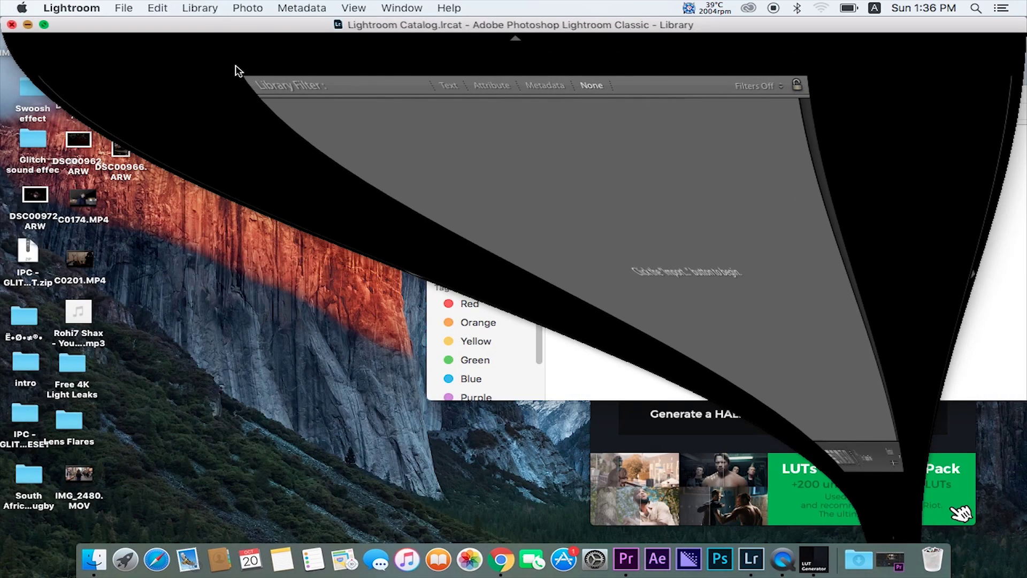
Import both tokyo bershka.jpg and Neutral-512.png from the procces luts folder into the Lightroom catalog.
{"action": "left_click", "coordinate": [763, 164]}
{"action": "left_click_drag", "start_coordinate": [812, 156], "coordinate": [599, 175]}
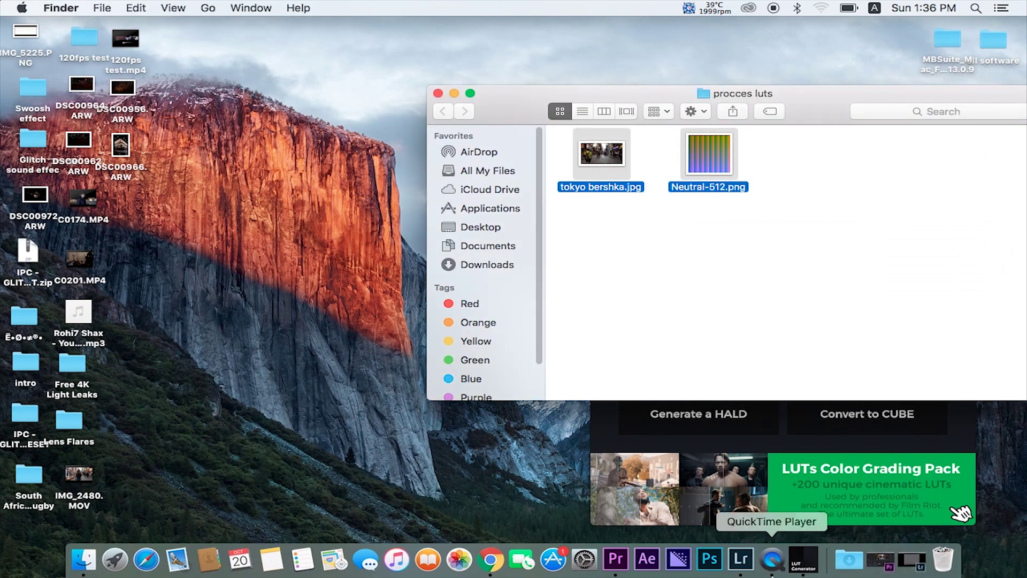
{"action": "left_click", "coordinate": [741, 559]}
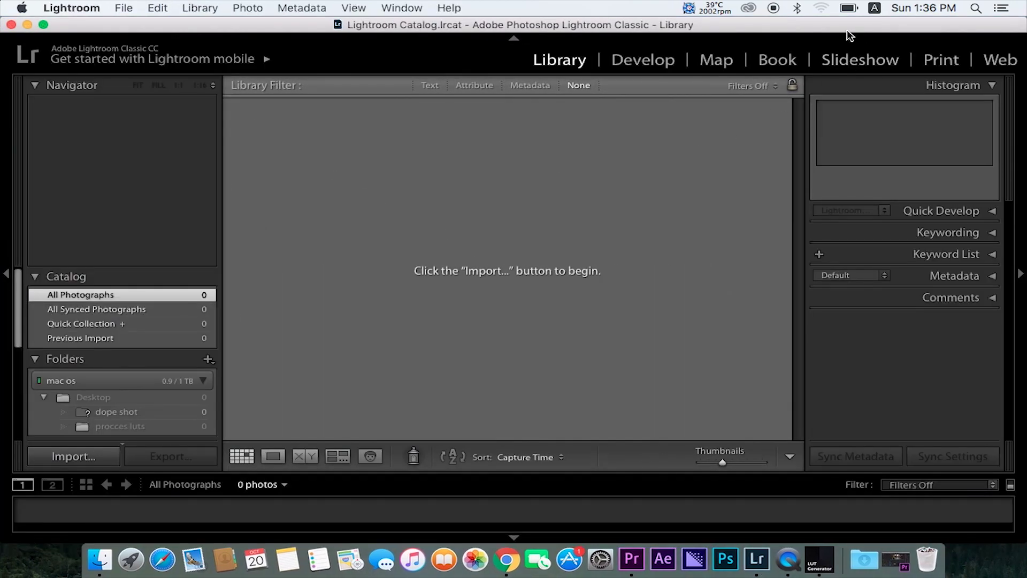
{"action": "left_click_drag", "start_coordinate": [851, 36], "coordinate": [920, 78]}
{"action": "left_click", "coordinate": [274, 525]}
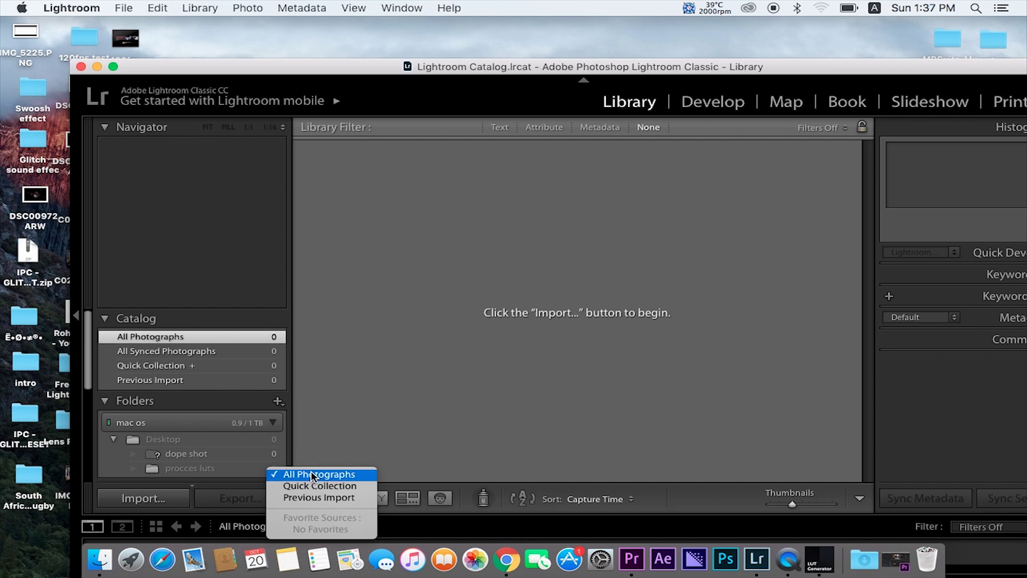
{"action": "left_click_drag", "start_coordinate": [582, 67], "coordinate": [313, 26]}
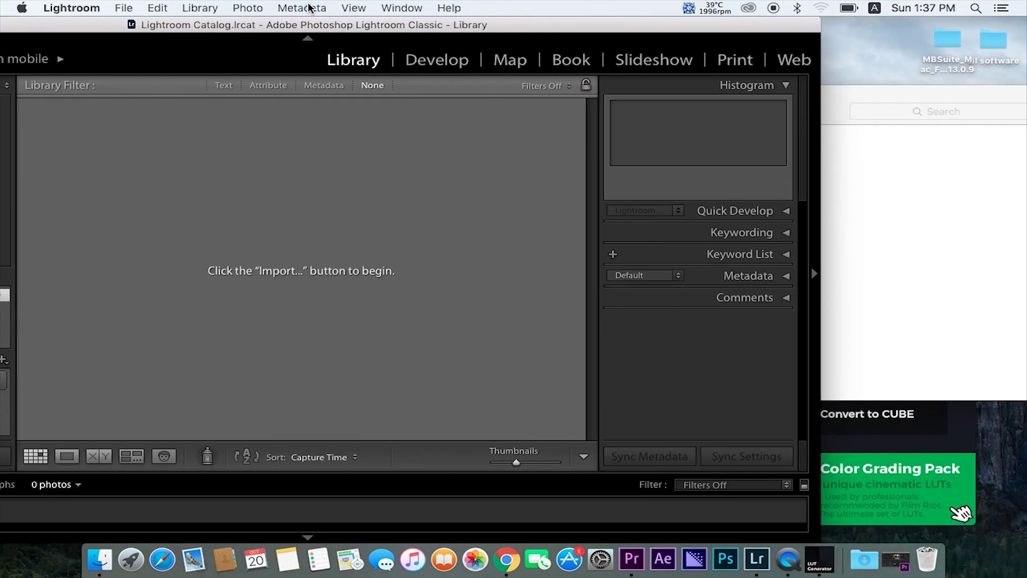
{"action": "left_click", "coordinate": [836, 164]}
{"action": "left_click_drag", "start_coordinate": [836, 164], "coordinate": [298, 152]}
{"action": "left_click_drag", "start_coordinate": [308, 24], "coordinate": [516, 25]}
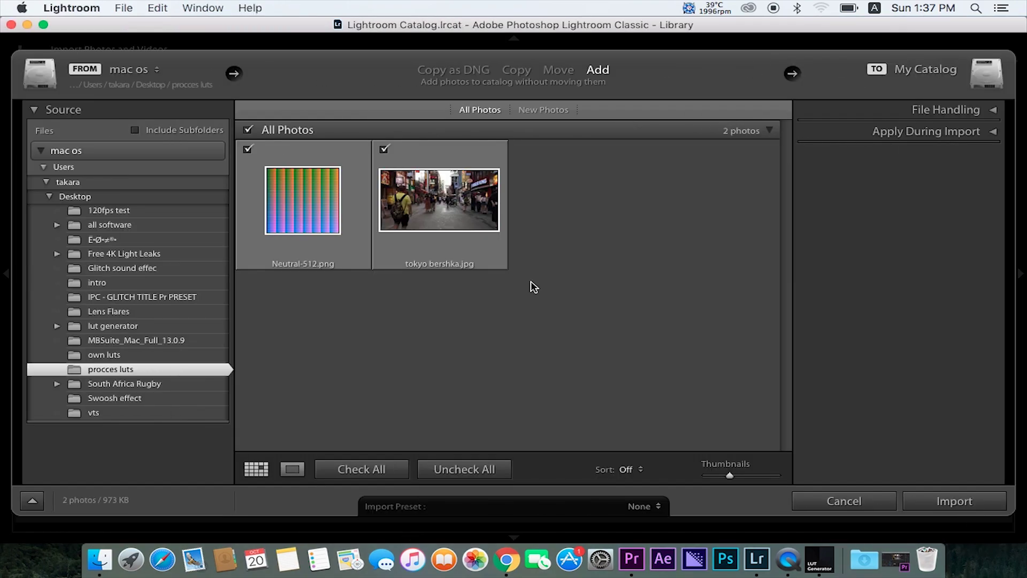
{"action": "left_click", "coordinate": [952, 503]}
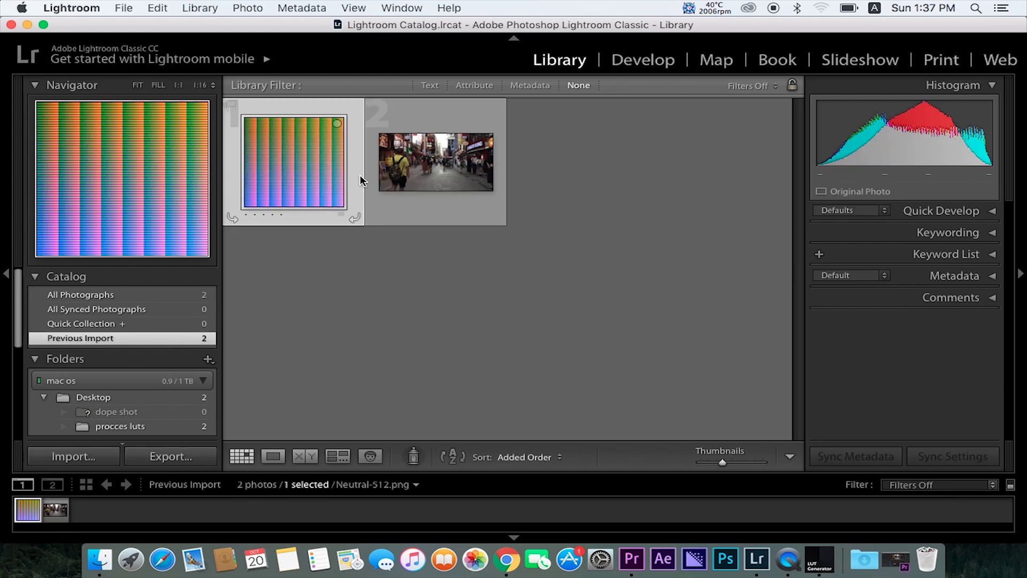
Open tokyo bershka.jpg in Develop and set exposure +0.05, contrast -29, highlights -37, shadows +33, whites -28 and blacks +5.
{"action": "left_click", "coordinate": [447, 163]}
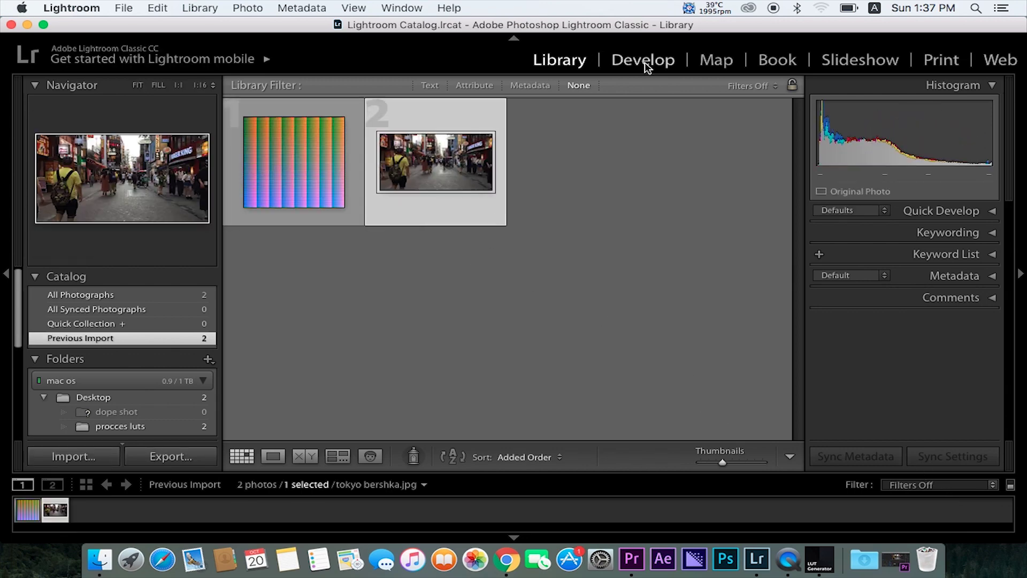
{"action": "left_click", "coordinate": [644, 63]}
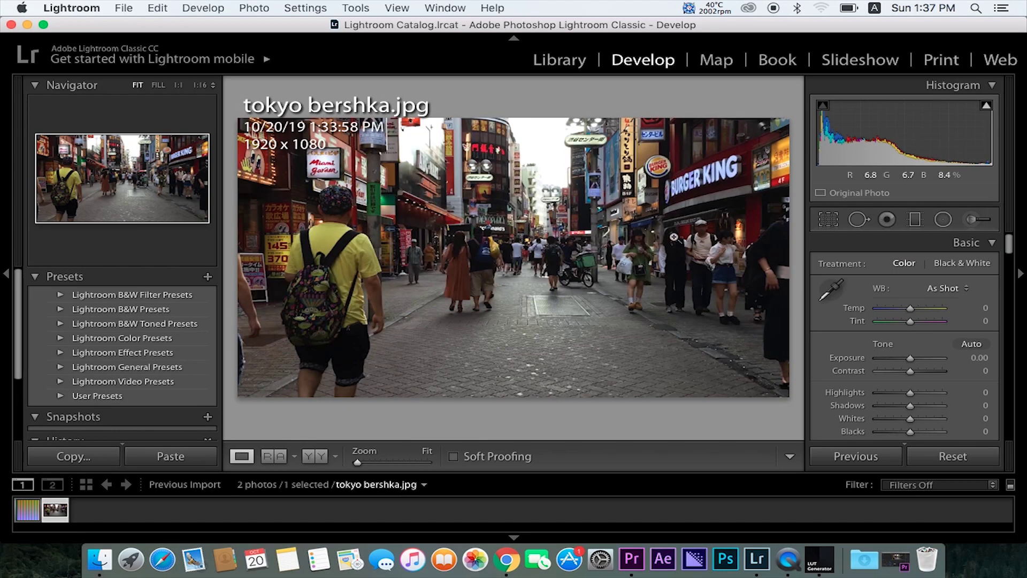
{"action": "scroll", "coordinate": [904, 333], "scroll_direction": "down", "scroll_amount": 3}
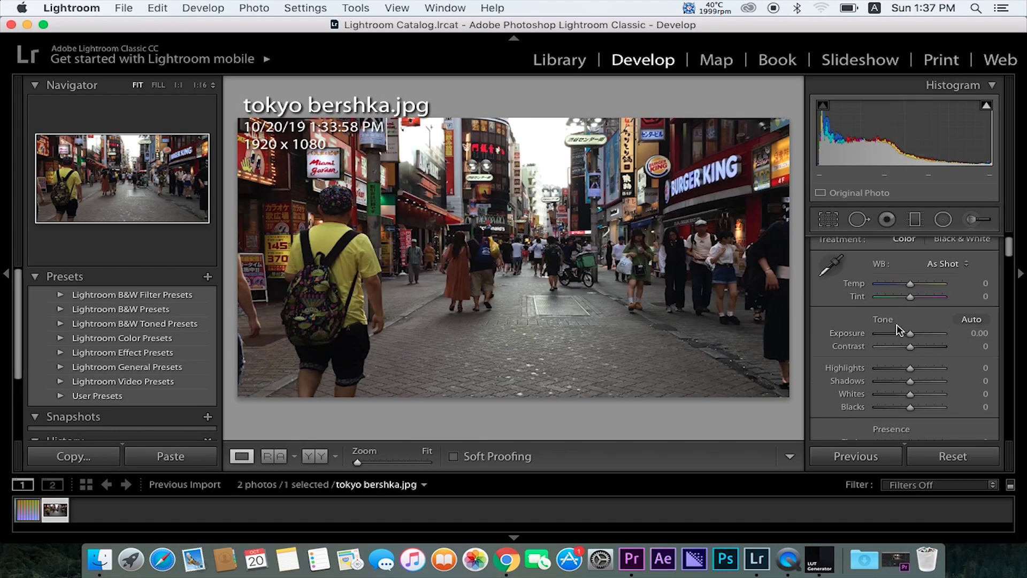
{"action": "mouse_move", "coordinate": [910, 328]}
{"action": "left_mouse_down"}
{"action": "mouse_move", "coordinate": [921, 328]}
{"action": "mouse_move", "coordinate": [902, 330]}
{"action": "left_mouse_up"}
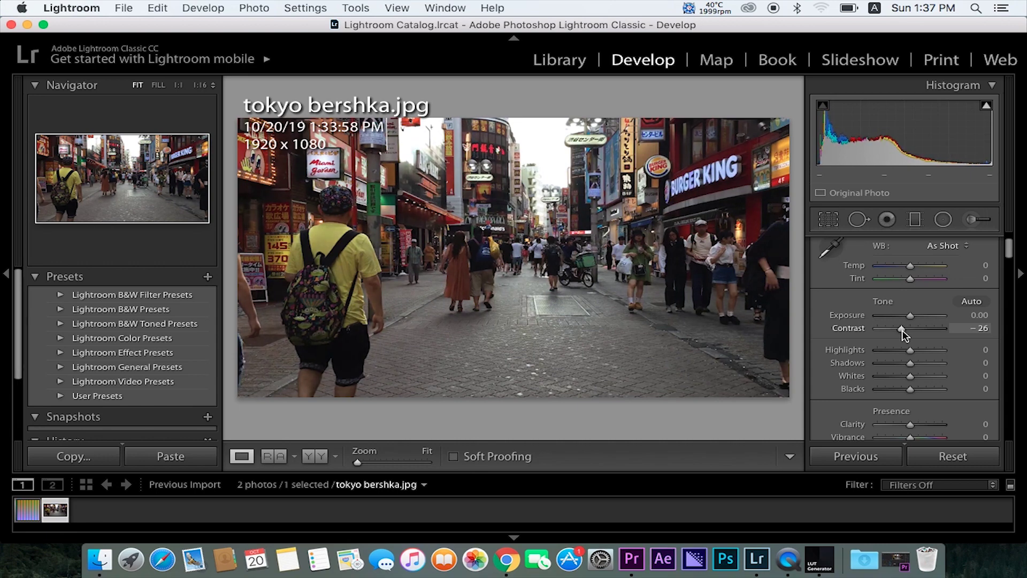
{"action": "mouse_move", "coordinate": [903, 334]}
{"action": "left_mouse_down"}
{"action": "mouse_move", "coordinate": [915, 317]}
{"action": "mouse_move", "coordinate": [912, 346]}
{"action": "mouse_move", "coordinate": [892, 348]}
{"action": "mouse_move", "coordinate": [923, 339]}
{"action": "mouse_move", "coordinate": [897, 341]}
{"action": "mouse_move", "coordinate": [911, 353]}
{"action": "left_mouse_up"}
{"action": "scroll", "coordinate": [921, 348], "scroll_direction": "down", "scroll_amount": 1}
{"action": "scroll", "coordinate": [897, 343], "scroll_direction": "down", "scroll_amount": 1}
{"action": "scroll", "coordinate": [949, 335], "scroll_direction": "down", "scroll_amount": 2}
{"action": "scroll", "coordinate": [947, 336], "scroll_direction": "up", "scroll_amount": 4}
{"action": "scroll", "coordinate": [948, 336], "scroll_direction": "up", "scroll_amount": 1}
{"action": "scroll", "coordinate": [872, 283], "scroll_direction": "down", "scroll_amount": 3}
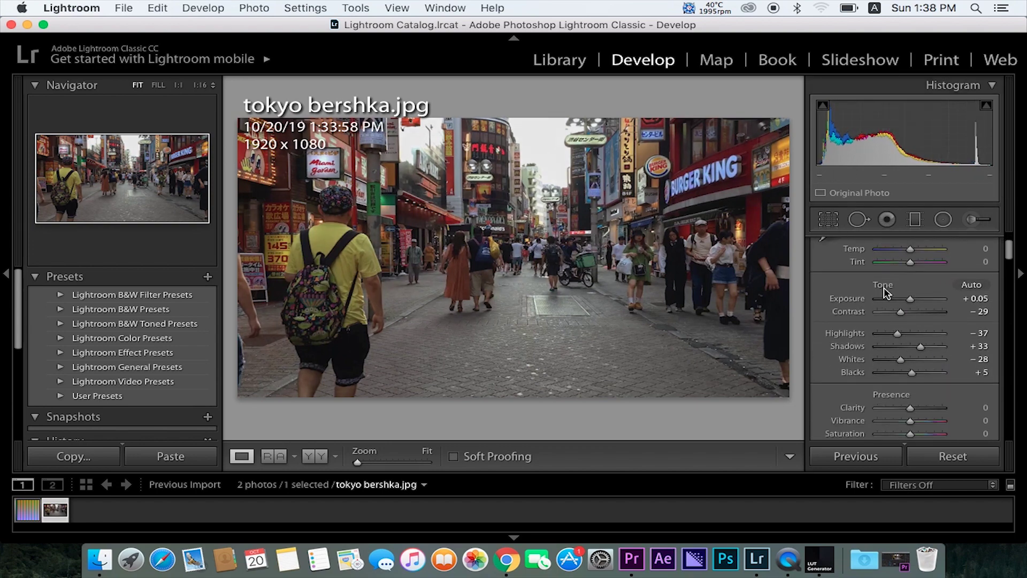
Shape the RGB tone curve with a lifted black point, a shadow anchor point and a slightly raised midtone point.
{"action": "scroll", "coordinate": [923, 294], "scroll_direction": "down", "scroll_amount": 3}
{"action": "scroll", "coordinate": [932, 321], "scroll_direction": "down", "scroll_amount": 3}
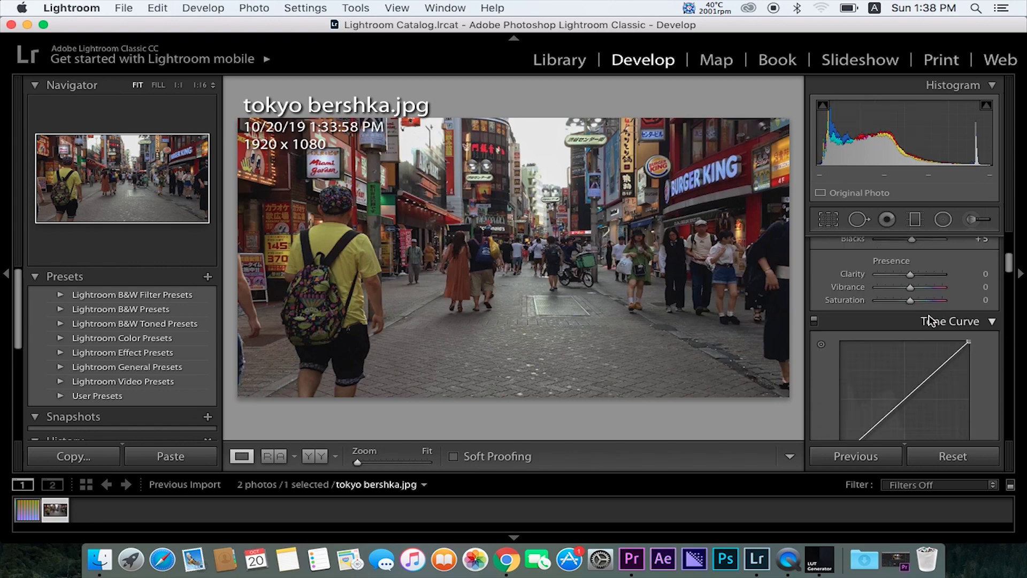
{"action": "scroll", "coordinate": [929, 321], "scroll_direction": "down", "scroll_amount": 6}
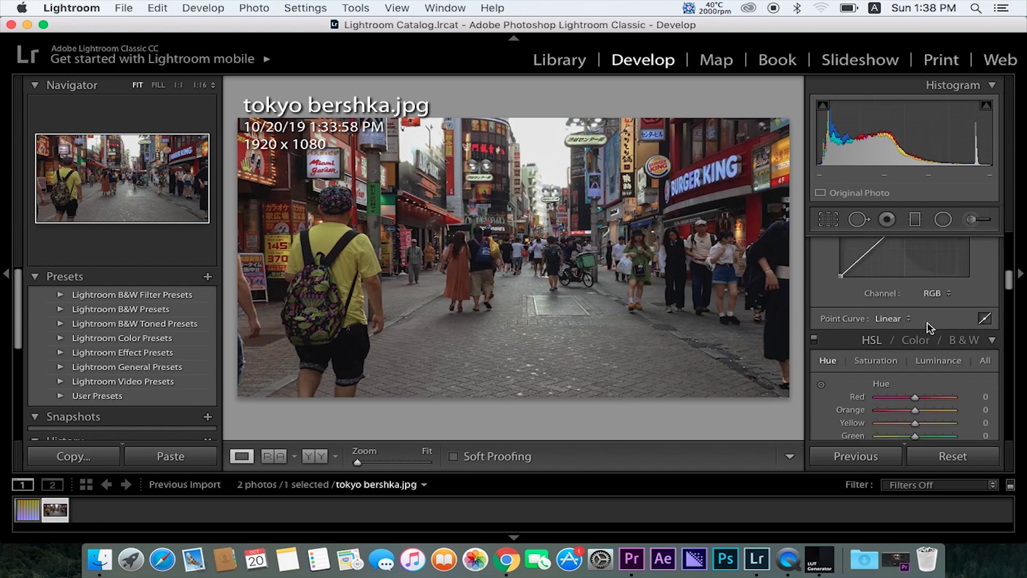
{"action": "scroll", "coordinate": [923, 310], "scroll_direction": "up", "scroll_amount": 1}
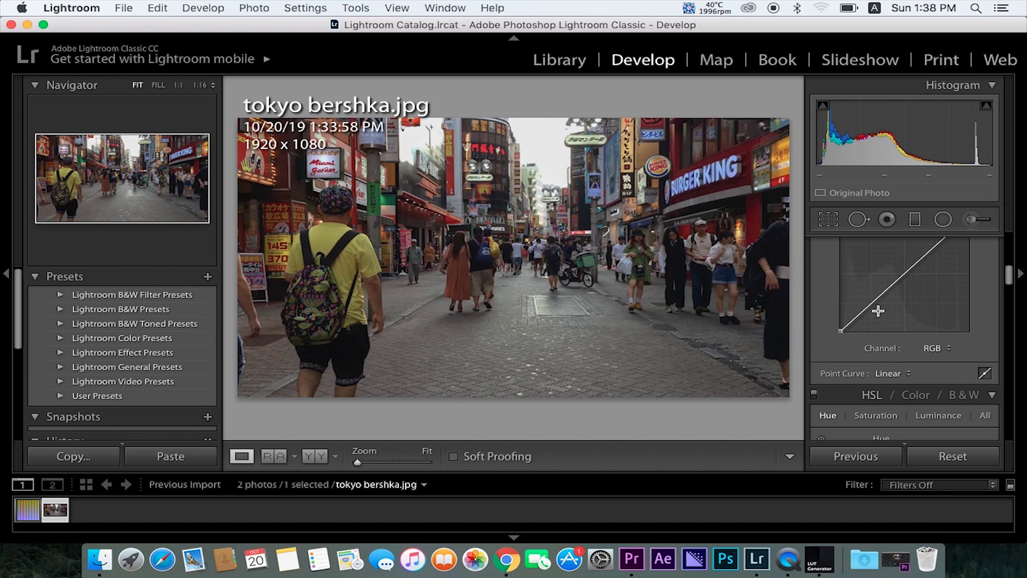
{"action": "left_click_drag", "start_coordinate": [840, 333], "coordinate": [836, 324]}
{"action": "scroll", "coordinate": [848, 320], "scroll_direction": "up", "scroll_amount": 1}
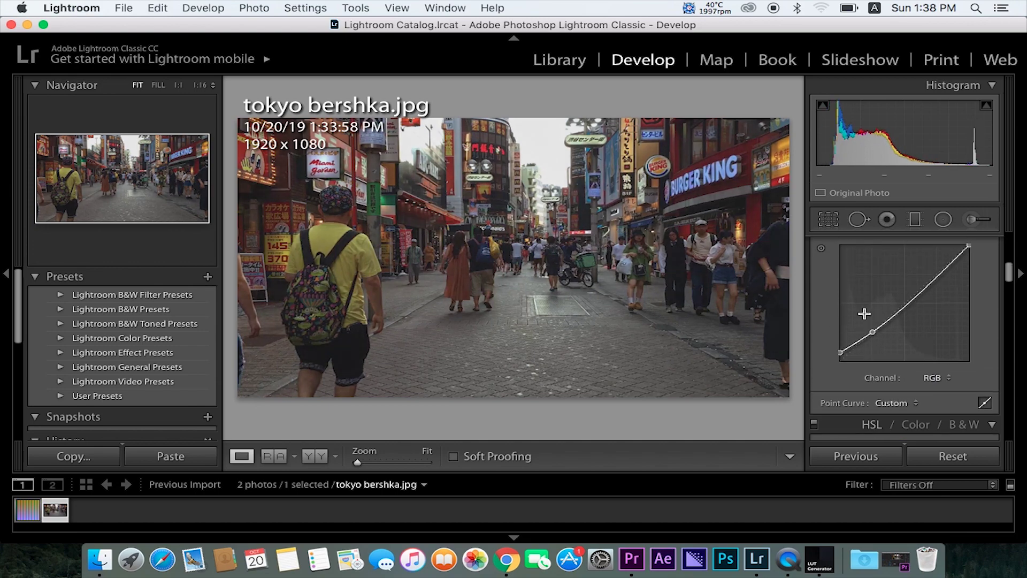
{"action": "left_click_drag", "start_coordinate": [906, 306], "coordinate": [939, 300]}
{"action": "scroll", "coordinate": [904, 297], "scroll_direction": "up", "scroll_amount": 1}
{"action": "scroll", "coordinate": [943, 310], "scroll_direction": "down", "scroll_amount": 3}
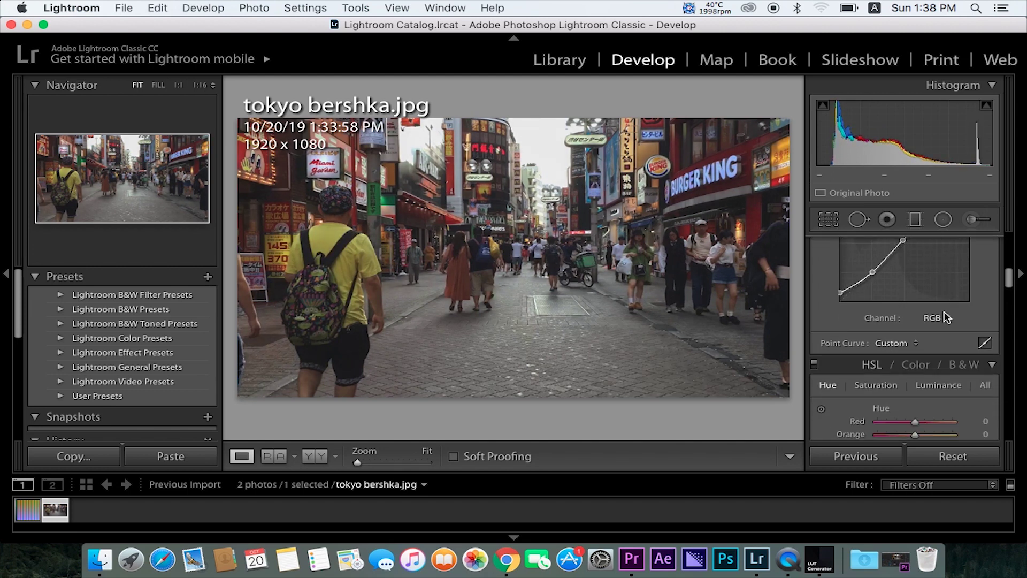
{"action": "scroll", "coordinate": [916, 328], "scroll_direction": "down", "scroll_amount": 4}
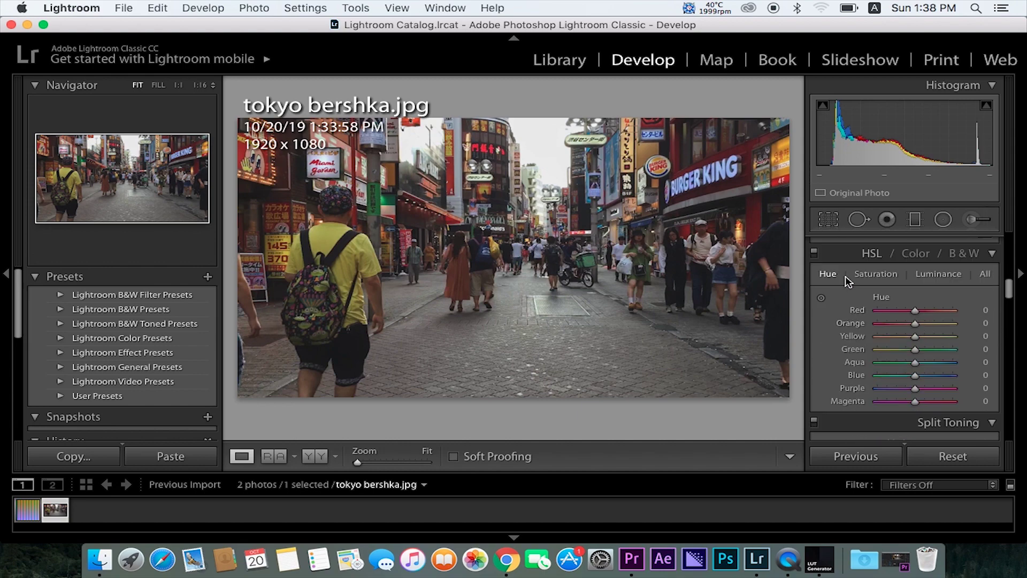
Set the HSL hues: red -33, orange -14, yellow +18, green +21, aqua +16, blue -24, purple -32 and magenta -11.
{"action": "left_click_drag", "start_coordinate": [915, 311], "coordinate": [914, 331]}
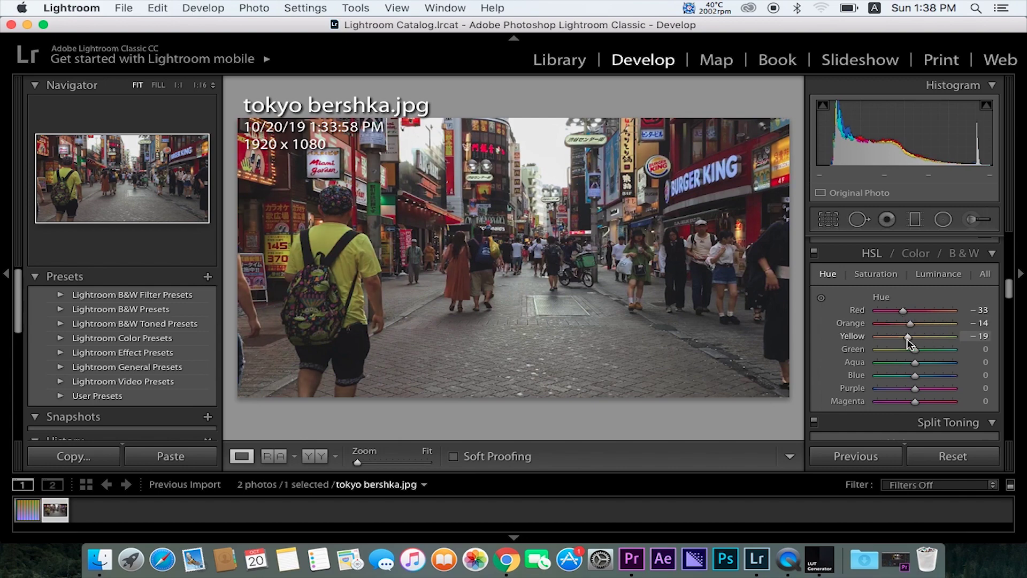
{"action": "mouse_move", "coordinate": [929, 344]}
{"action": "left_mouse_down"}
{"action": "mouse_move", "coordinate": [922, 353]}
{"action": "mouse_move", "coordinate": [941, 356]}
{"action": "left_mouse_up"}
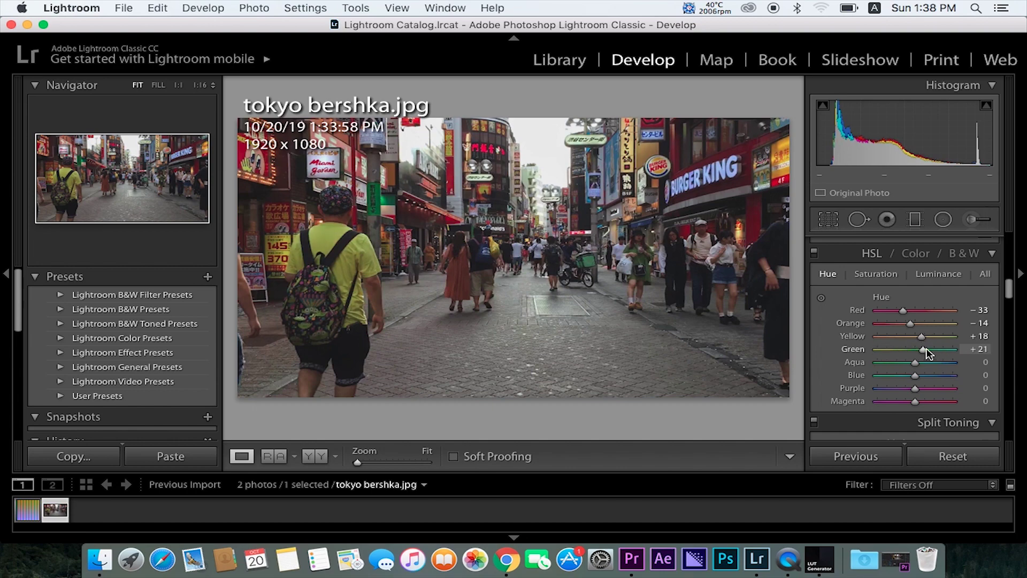
{"action": "left_click_drag", "start_coordinate": [916, 374], "coordinate": [907, 376]}
{"action": "scroll", "coordinate": [908, 380], "scroll_direction": "down", "scroll_amount": 1}
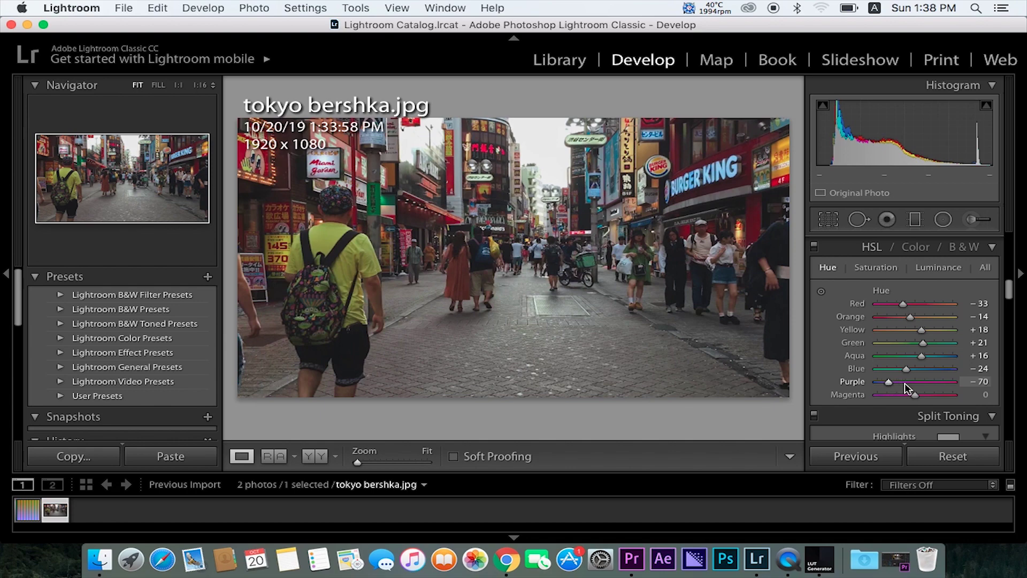
{"action": "left_click_drag", "start_coordinate": [911, 387], "coordinate": [903, 384]}
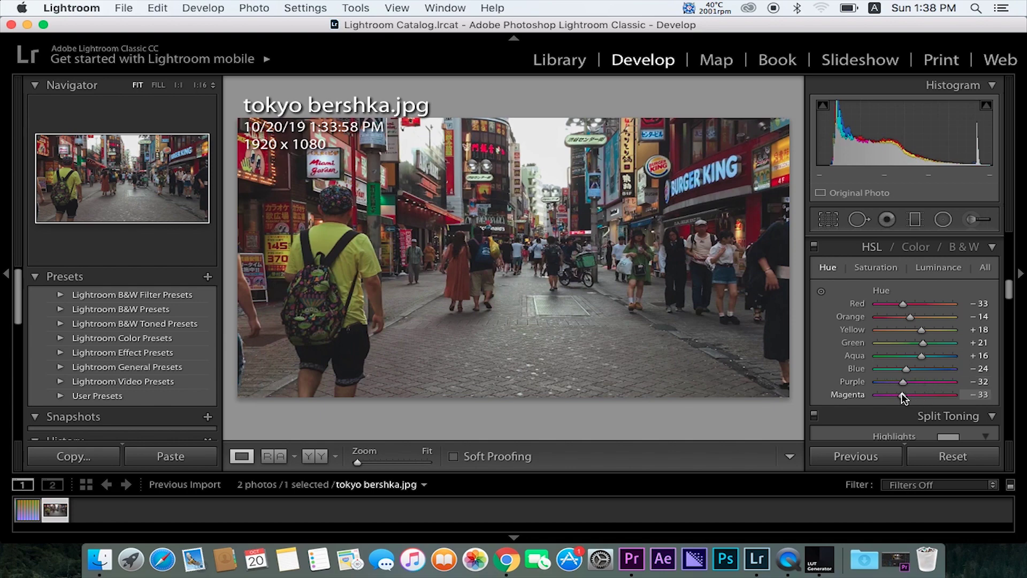
{"action": "scroll", "coordinate": [916, 397], "scroll_direction": "down", "scroll_amount": 5}
{"action": "scroll", "coordinate": [926, 367], "scroll_direction": "up", "scroll_amount": 4}
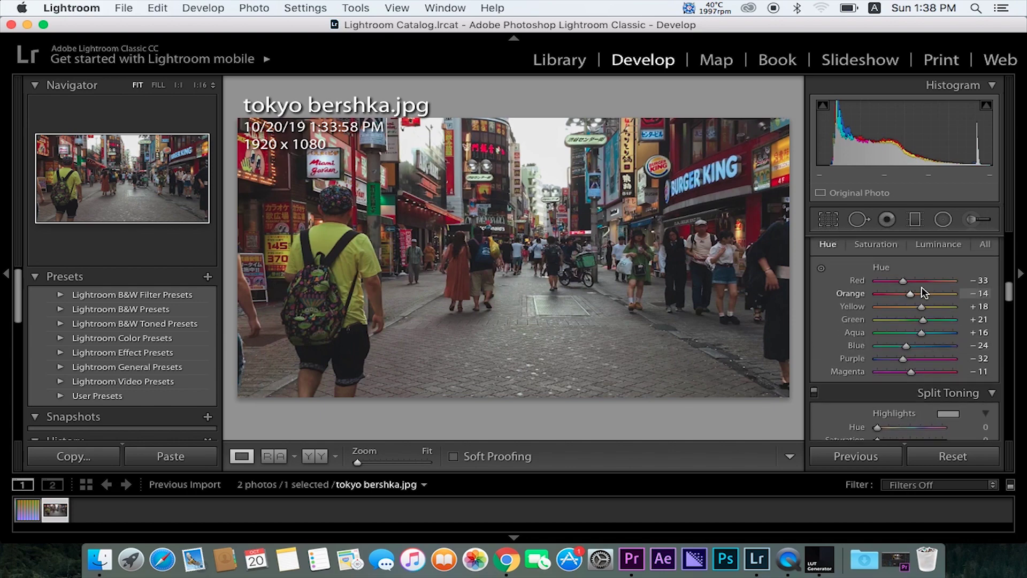
Set the HSL saturation to red +6, orange +14, yellow +30 and green +56.
{"action": "left_click", "coordinate": [883, 247]}
{"action": "left_click_drag", "start_coordinate": [904, 285], "coordinate": [927, 286]}
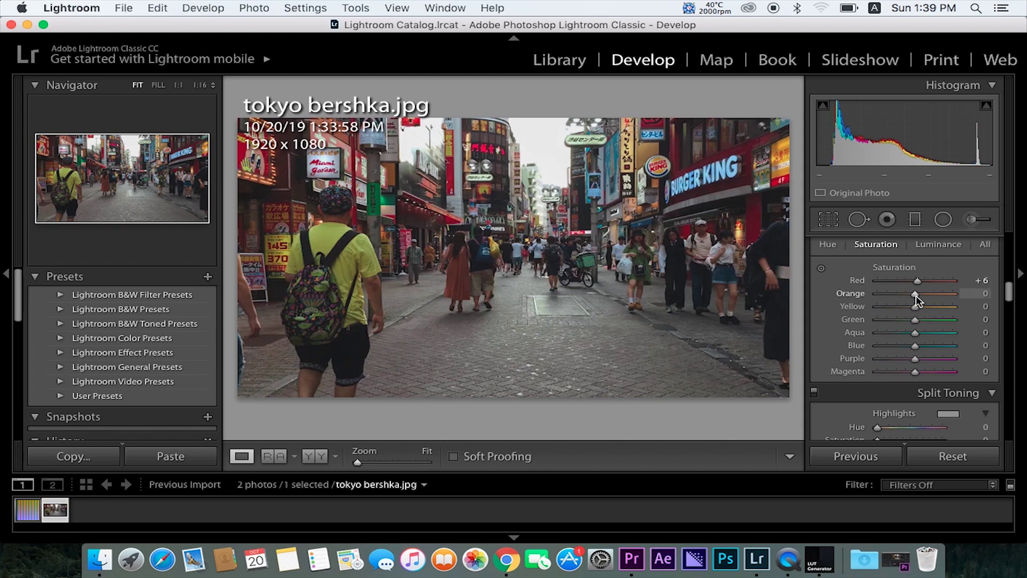
{"action": "mouse_move", "coordinate": [916, 297]}
{"action": "left_mouse_down"}
{"action": "mouse_move", "coordinate": [932, 300]}
{"action": "mouse_move", "coordinate": [879, 307]}
{"action": "mouse_move", "coordinate": [904, 308]}
{"action": "left_mouse_up"}
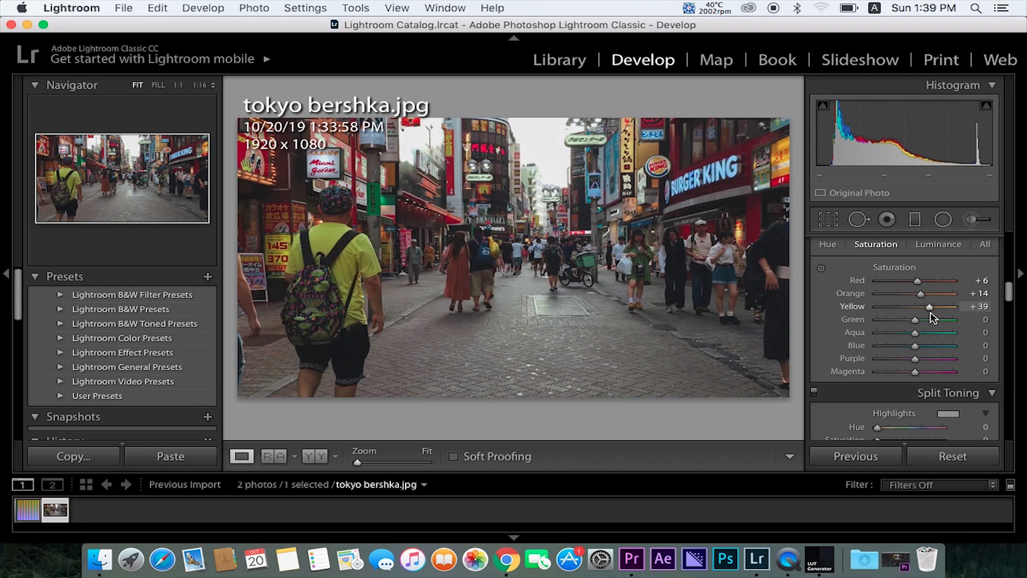
{"action": "left_click_drag", "start_coordinate": [901, 321], "coordinate": [944, 321]}
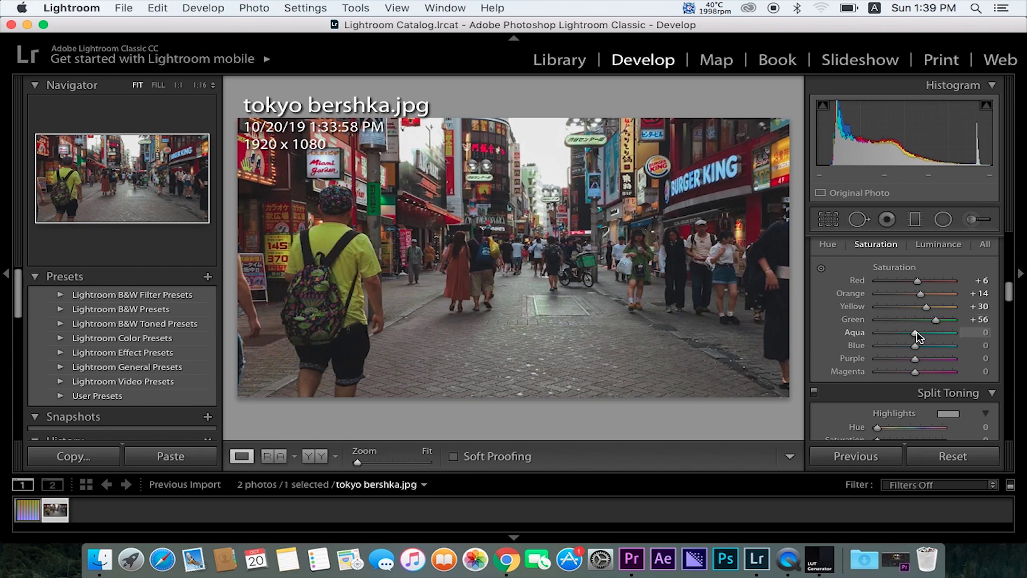
Split-tone the highlights with hue 231 and saturation 28, and the shadows with hue 230 and saturation 9.
{"action": "scroll", "coordinate": [920, 332], "scroll_direction": "down", "scroll_amount": 6}
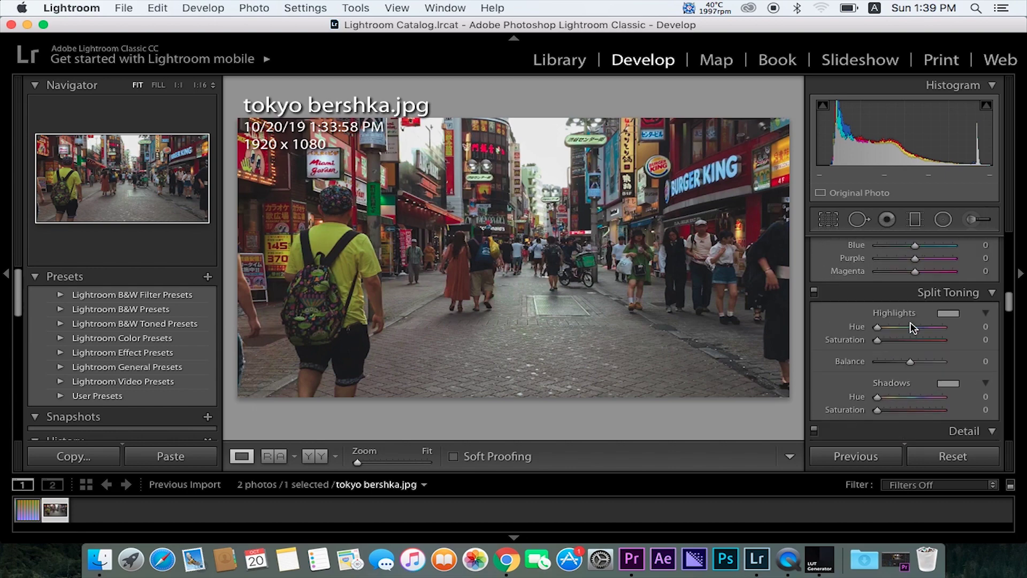
{"action": "scroll", "coordinate": [912, 329], "scroll_direction": "up", "scroll_amount": 1}
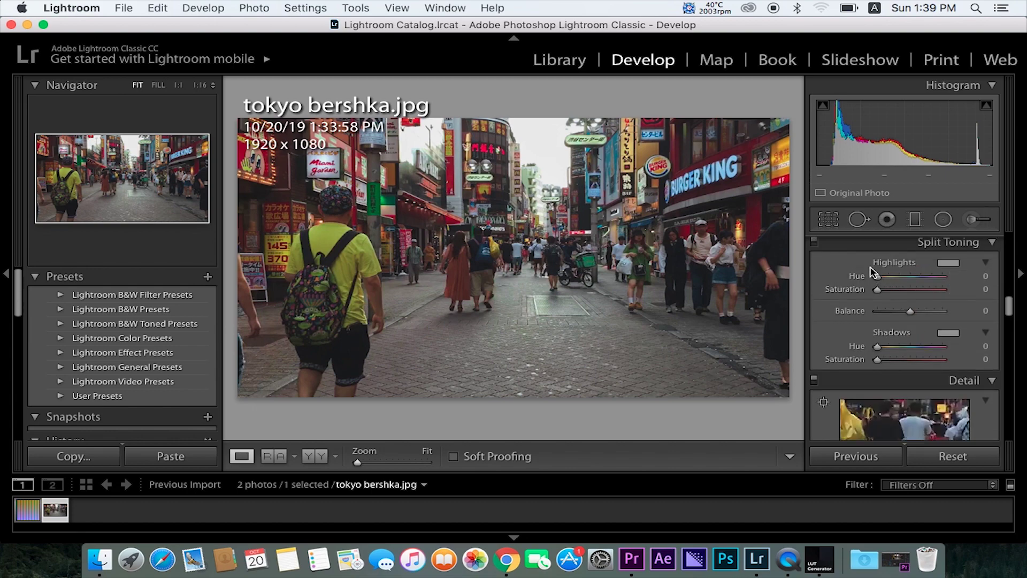
{"action": "scroll", "coordinate": [873, 273], "scroll_direction": "up", "scroll_amount": 1}
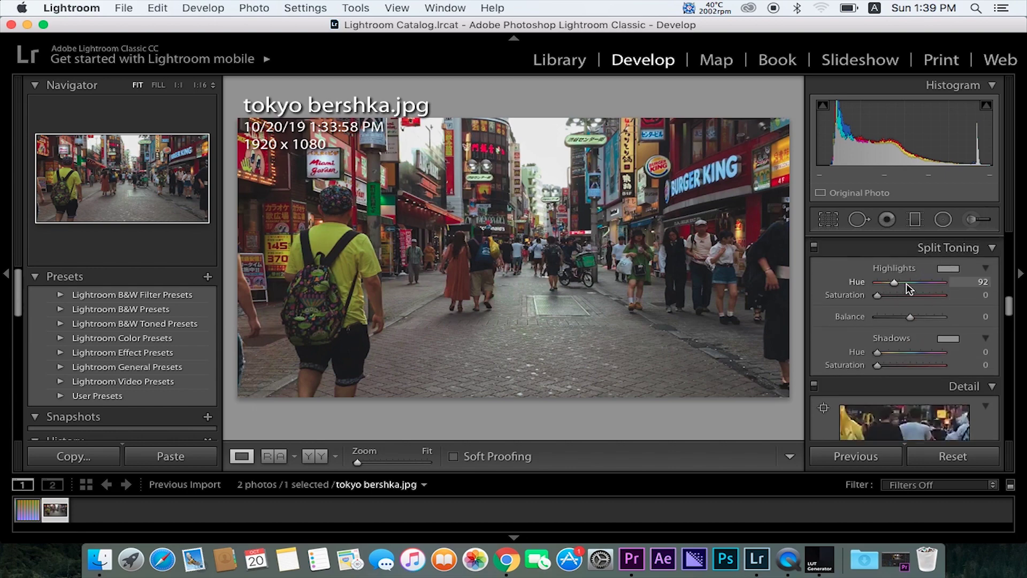
{"action": "left_click", "coordinate": [888, 296]}
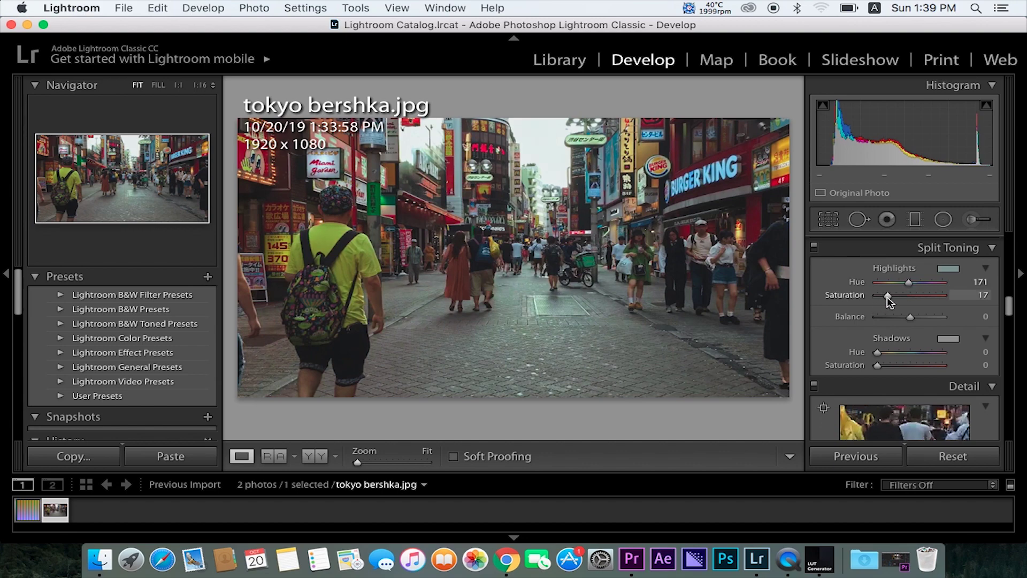
{"action": "left_click_drag", "start_coordinate": [909, 282], "coordinate": [917, 282]}
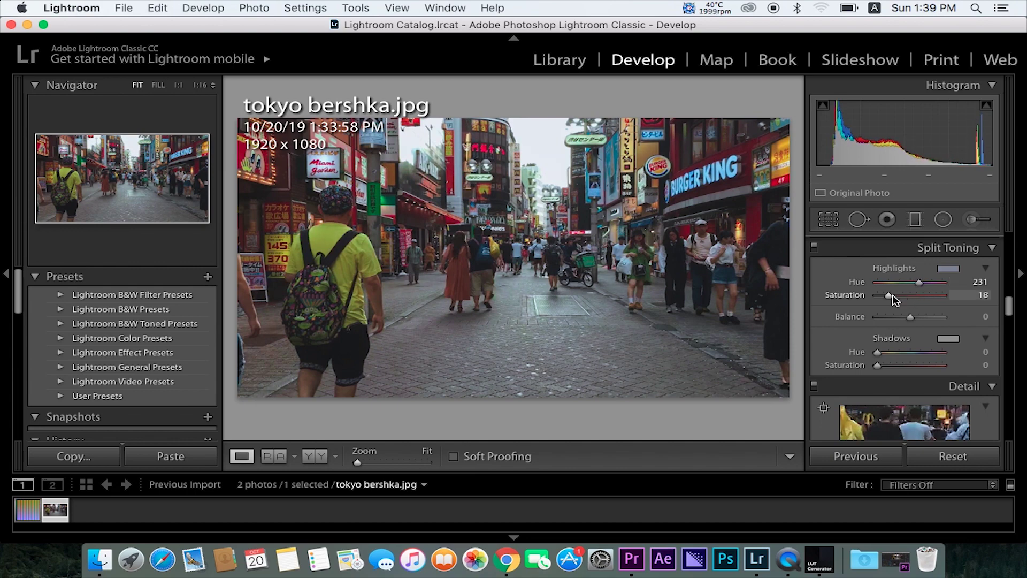
{"action": "scroll", "coordinate": [904, 300], "scroll_direction": "down", "scroll_amount": 2}
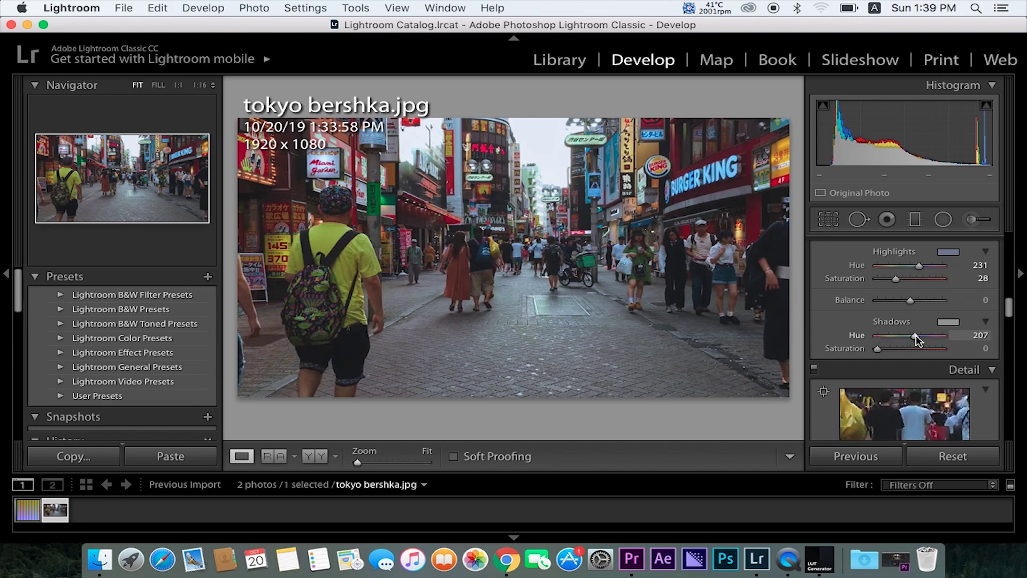
{"action": "left_click_drag", "start_coordinate": [878, 348], "coordinate": [911, 338]}
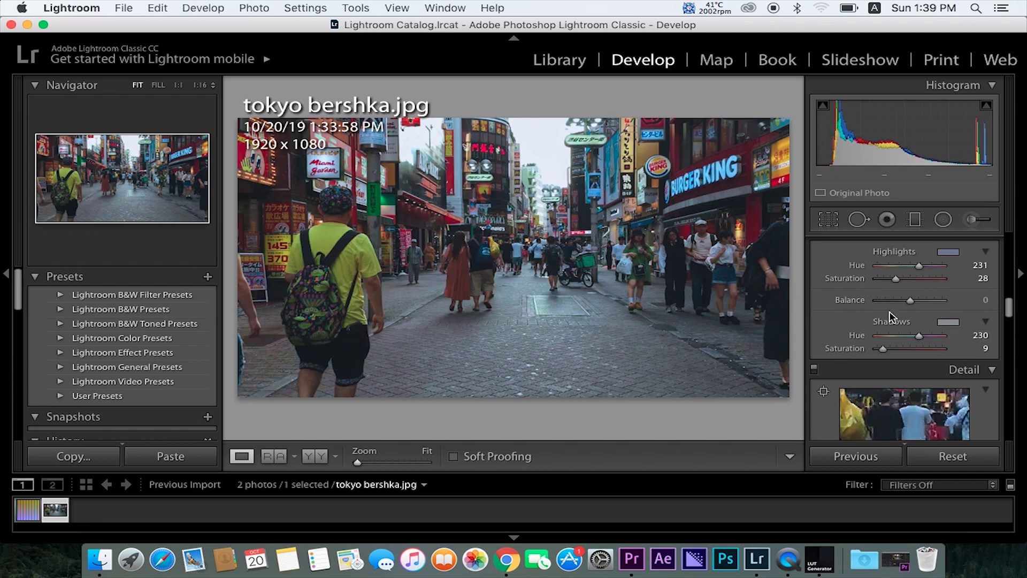
Look through the sharpening, noise reduction, lens correction and transform settings without changing them.
{"action": "scroll", "coordinate": [891, 276], "scroll_direction": "down", "scroll_amount": 6}
{"action": "scroll", "coordinate": [890, 275], "scroll_direction": "down", "scroll_amount": 3}
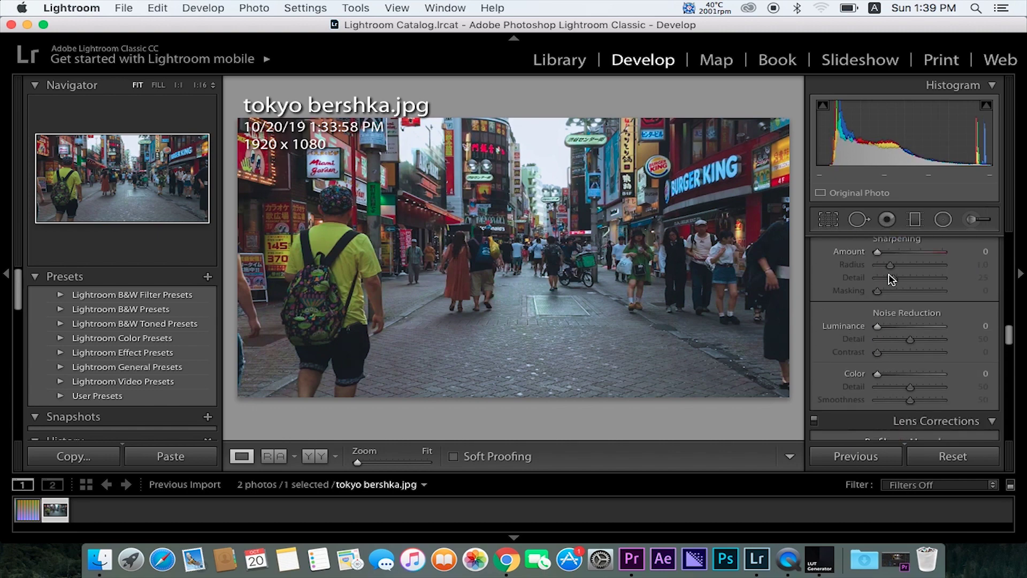
{"action": "scroll", "coordinate": [868, 301], "scroll_direction": "up", "scroll_amount": 2}
{"action": "scroll", "coordinate": [868, 302], "scroll_direction": "up", "scroll_amount": 3}
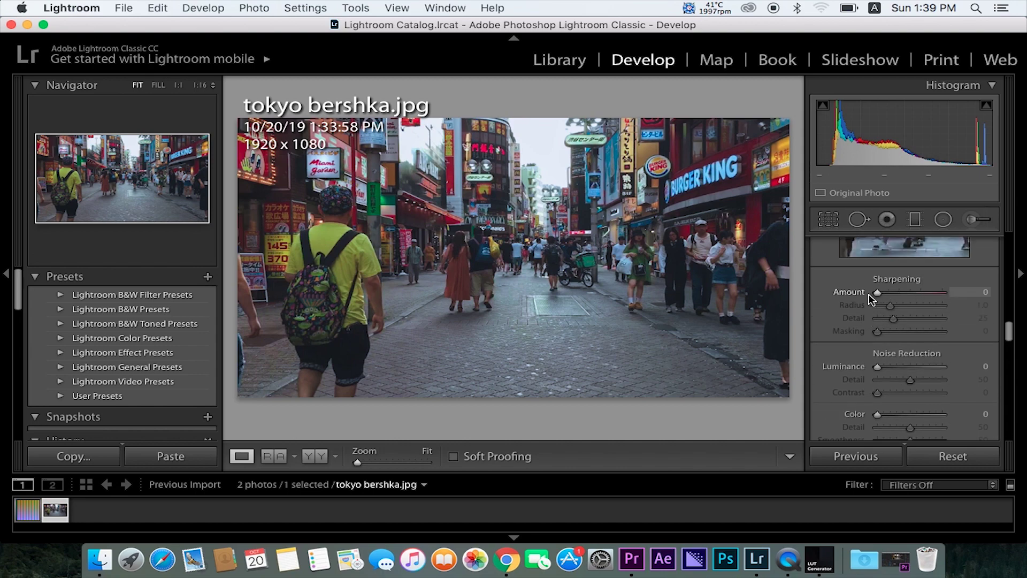
{"action": "scroll", "coordinate": [910, 311], "scroll_direction": "down", "scroll_amount": 4}
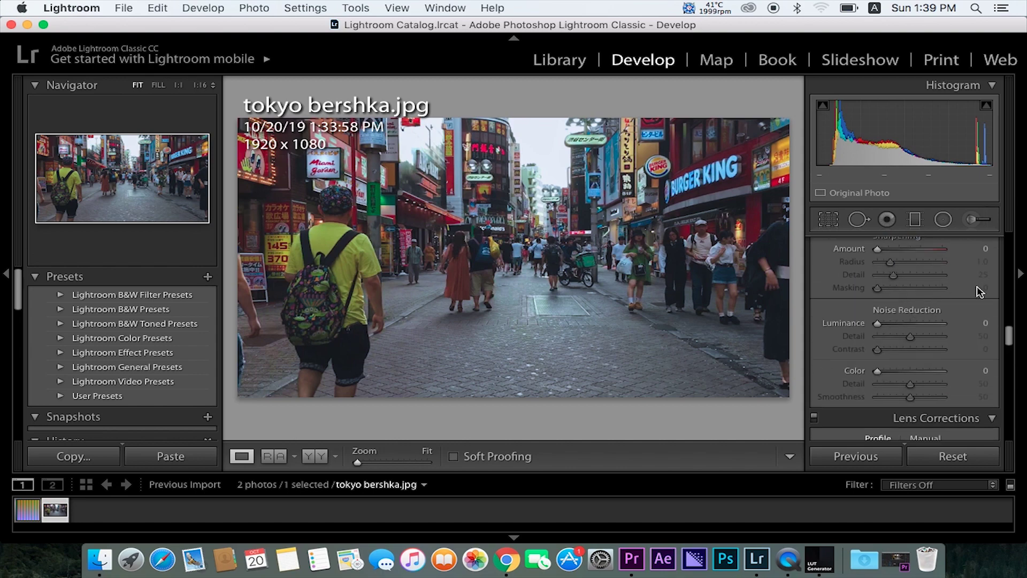
{"action": "scroll", "coordinate": [877, 306], "scroll_direction": "down", "scroll_amount": 5}
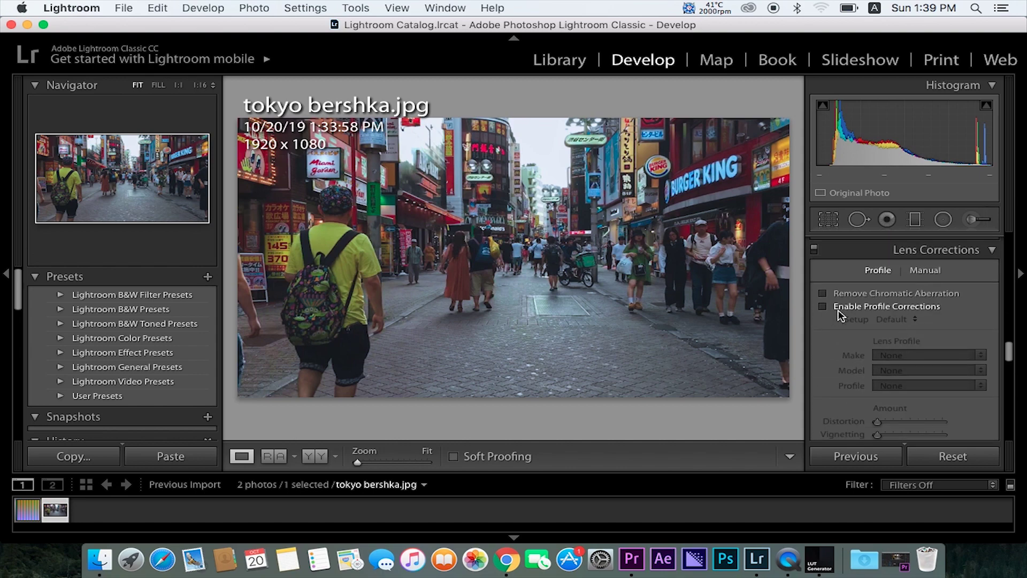
{"action": "scroll", "coordinate": [933, 346], "scroll_direction": "down", "scroll_amount": 4}
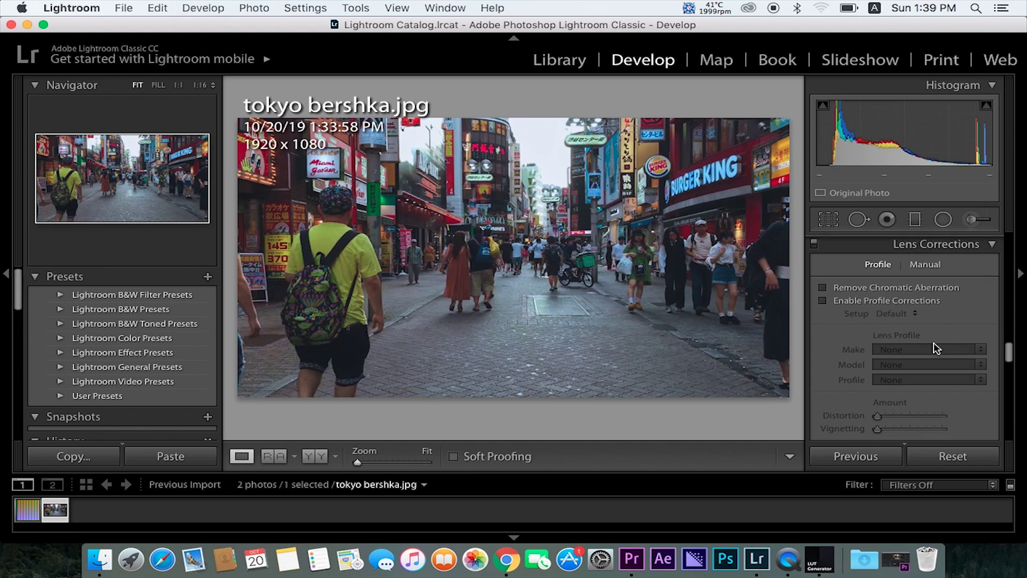
{"action": "scroll", "coordinate": [938, 346], "scroll_direction": "down", "scroll_amount": 5}
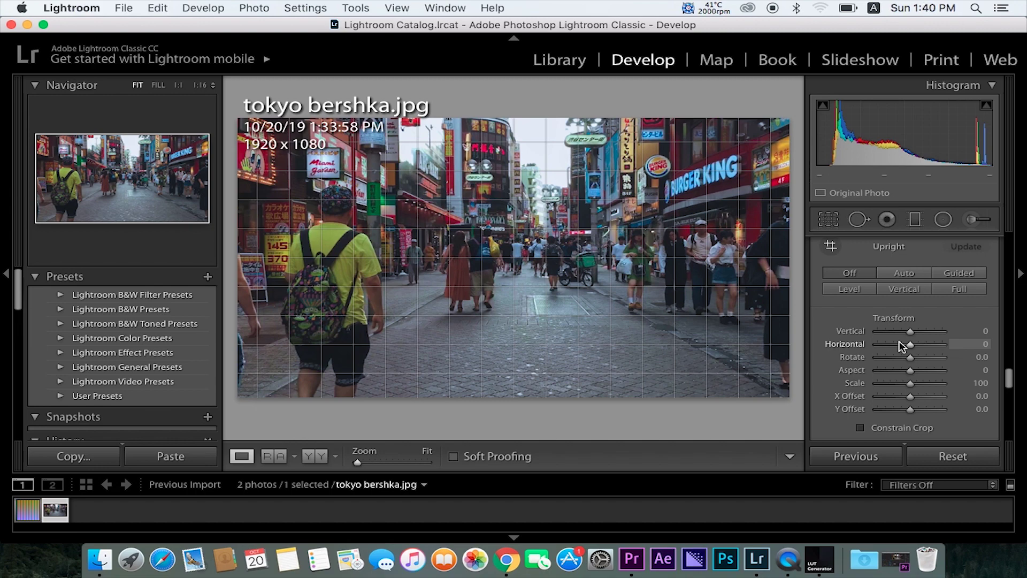
{"action": "scroll", "coordinate": [900, 341], "scroll_direction": "down", "scroll_amount": 6}
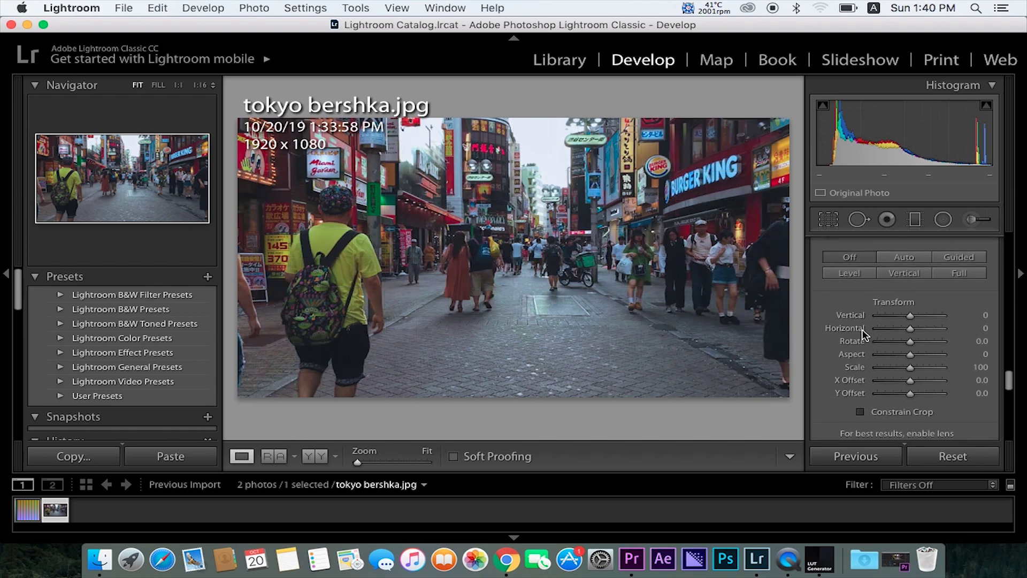
{"action": "scroll", "coordinate": [867, 333], "scroll_direction": "down", "scroll_amount": 6}
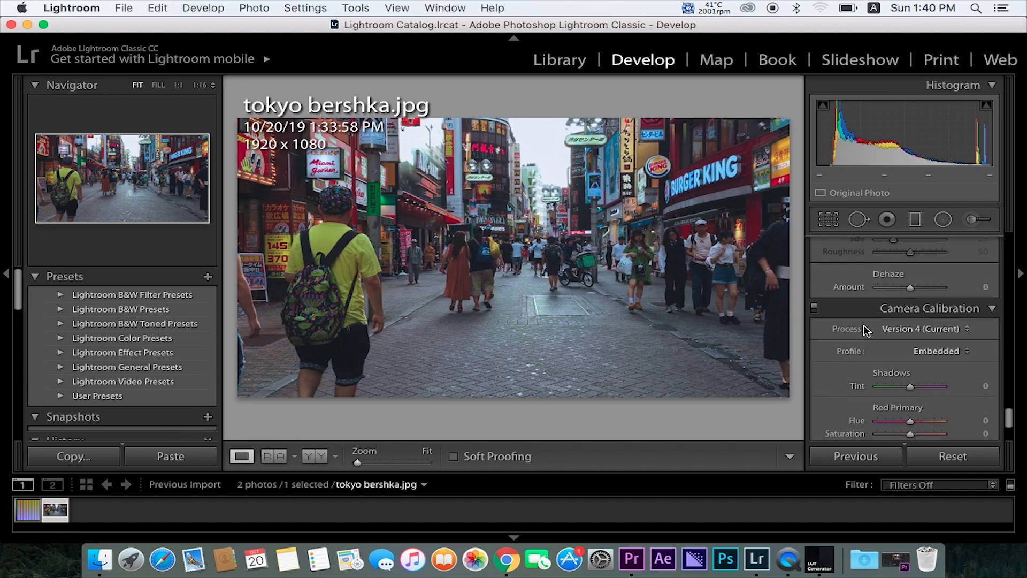
Calibrate the primaries: blue hue -39, saturation +7; green hue +12, saturation -56; red hue +13, saturation -22.
{"action": "scroll", "coordinate": [867, 332], "scroll_direction": "up", "scroll_amount": 1}
{"action": "scroll", "coordinate": [926, 342], "scroll_direction": "down", "scroll_amount": 2}
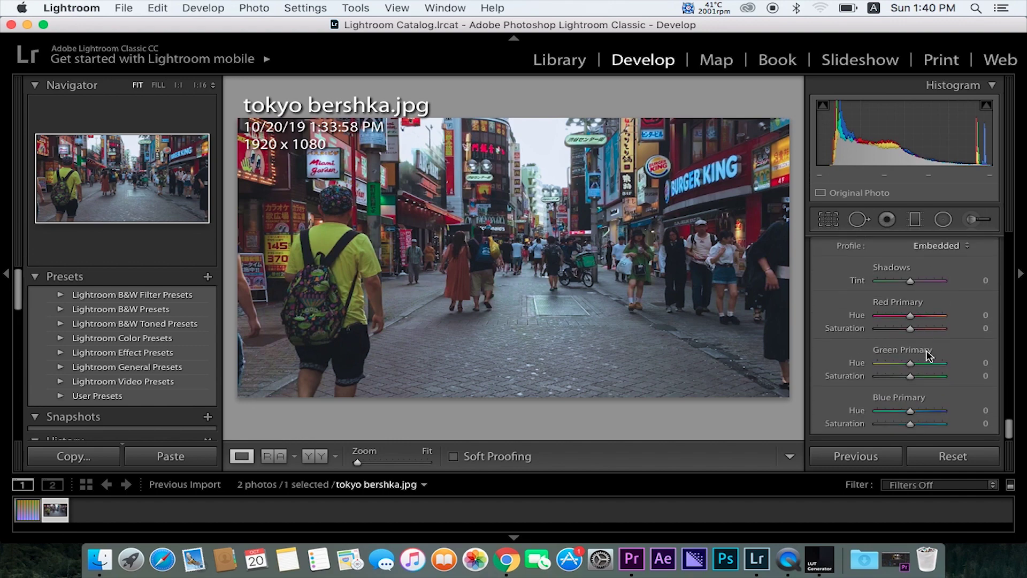
{"action": "mouse_move", "coordinate": [908, 413]}
{"action": "left_mouse_down"}
{"action": "mouse_move", "coordinate": [896, 411]}
{"action": "mouse_move", "coordinate": [919, 424]}
{"action": "left_mouse_up"}
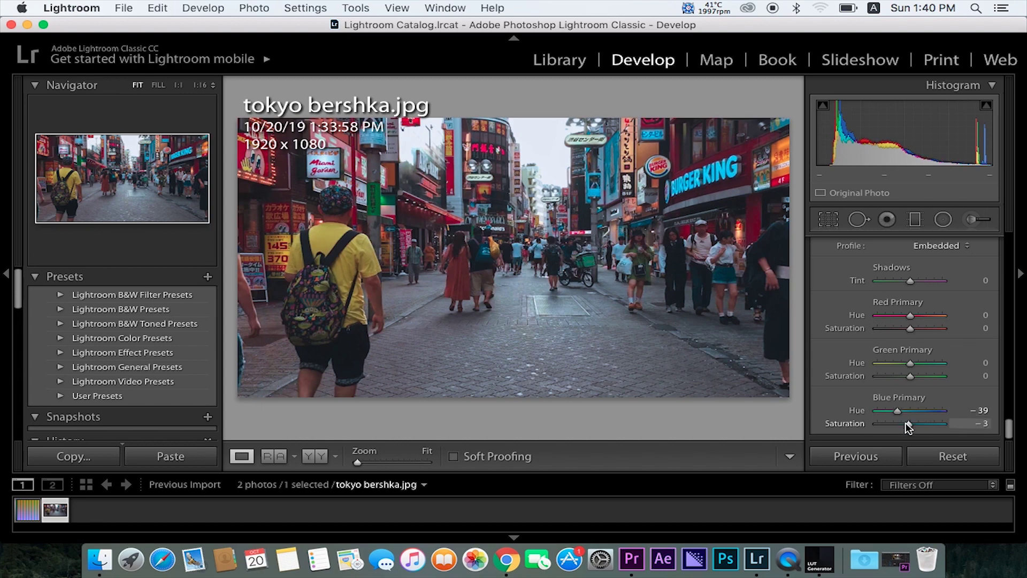
{"action": "scroll", "coordinate": [914, 411], "scroll_direction": "up", "scroll_amount": 1}
{"action": "left_click_drag", "start_coordinate": [910, 370], "coordinate": [897, 386]}
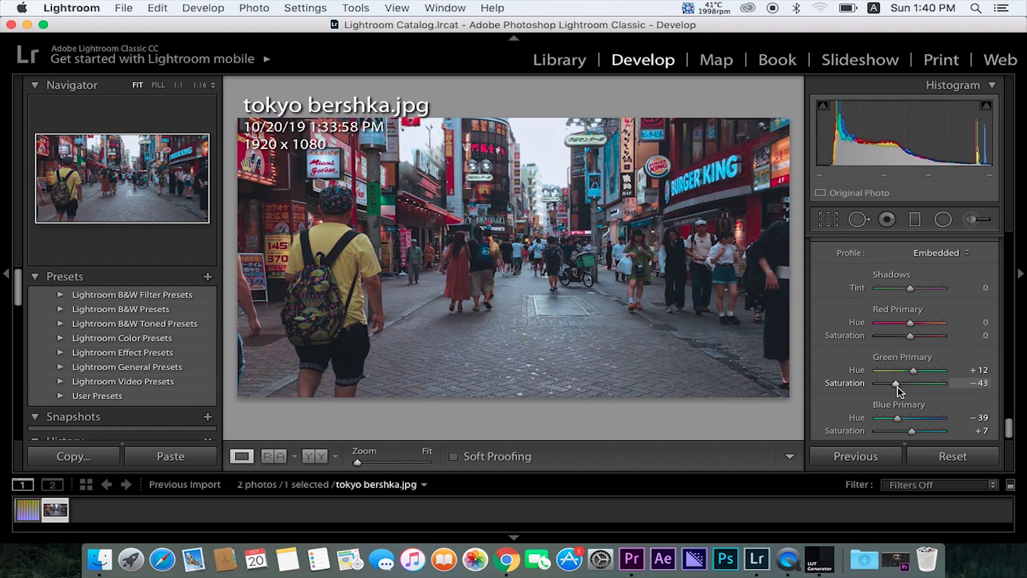
{"action": "scroll", "coordinate": [904, 358], "scroll_direction": "up", "scroll_amount": 1}
{"action": "left_click_drag", "start_coordinate": [900, 328], "coordinate": [905, 349]}
Set the photo's white balance temperature to -3 in the basic adjustments.
{"action": "scroll", "coordinate": [905, 345], "scroll_direction": "up", "scroll_amount": 10}
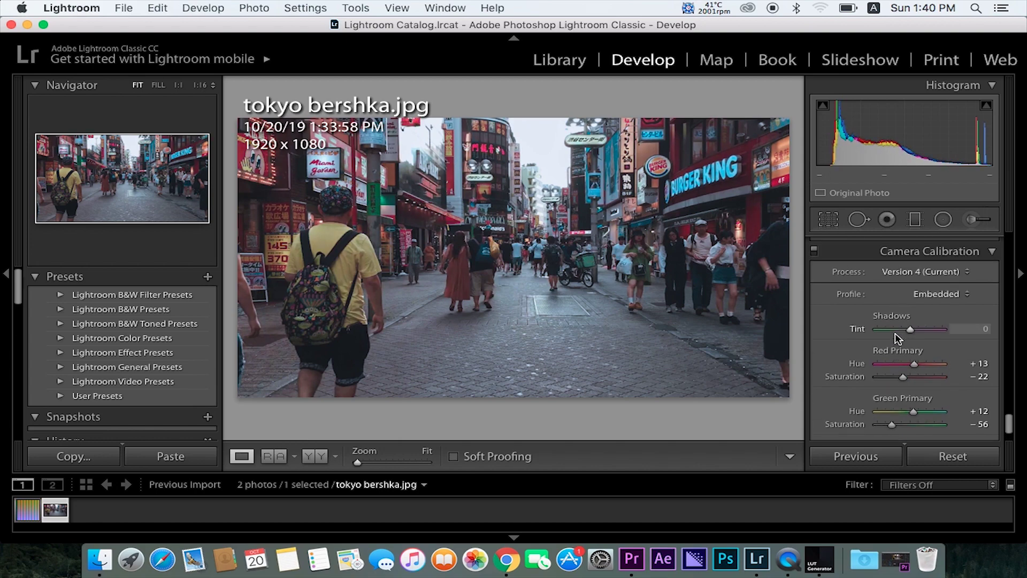
{"action": "scroll", "coordinate": [899, 328], "scroll_direction": "up", "scroll_amount": 10}
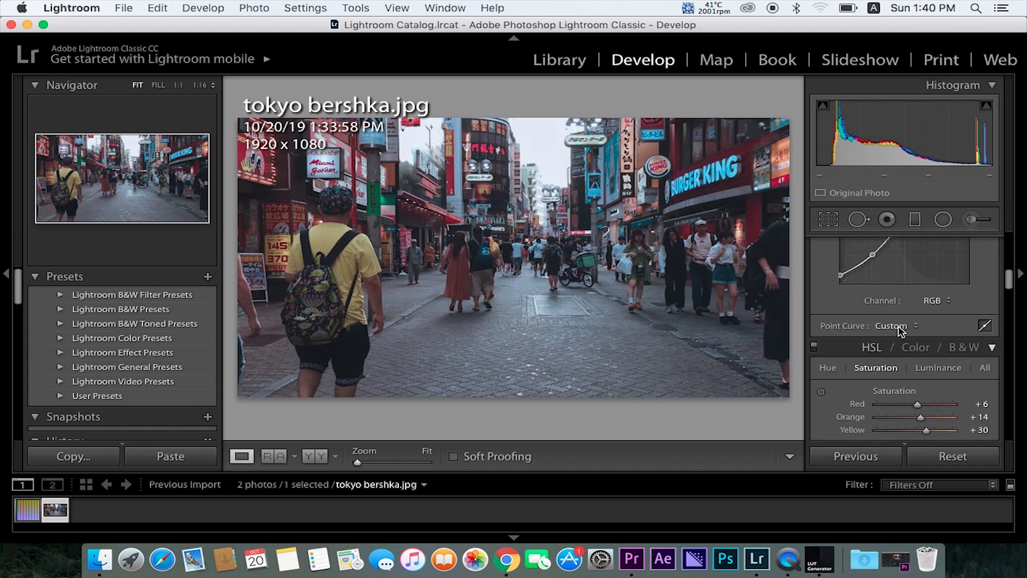
{"action": "left_click_drag", "start_coordinate": [910, 307], "coordinate": [910, 320]}
{"action": "scroll", "coordinate": [894, 336], "scroll_direction": "down", "scroll_amount": 8}
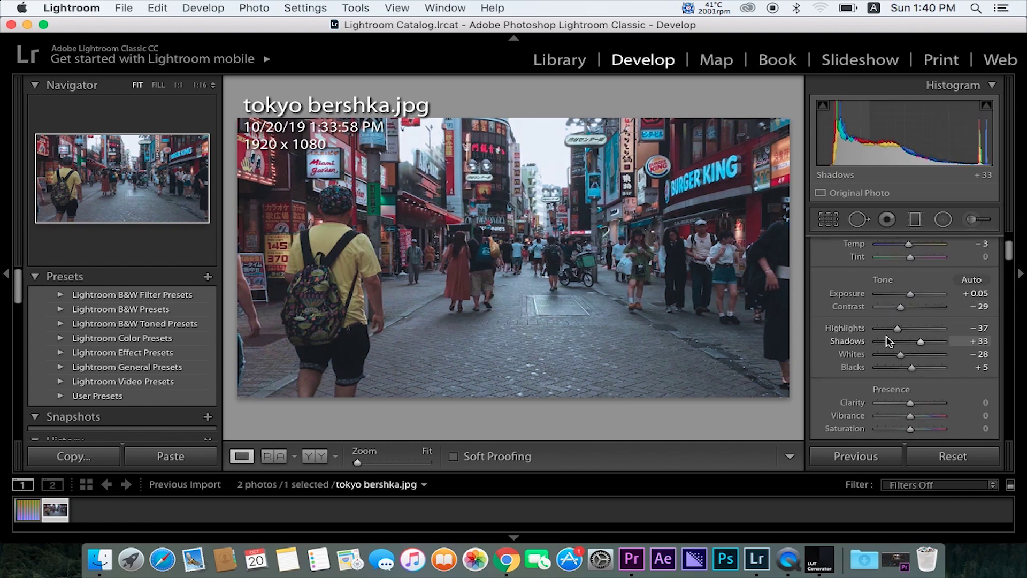
Switch the tone curve to the Red channel and add a midtone point and a shadow point.
{"action": "scroll", "coordinate": [883, 334], "scroll_direction": "down", "scroll_amount": 5}
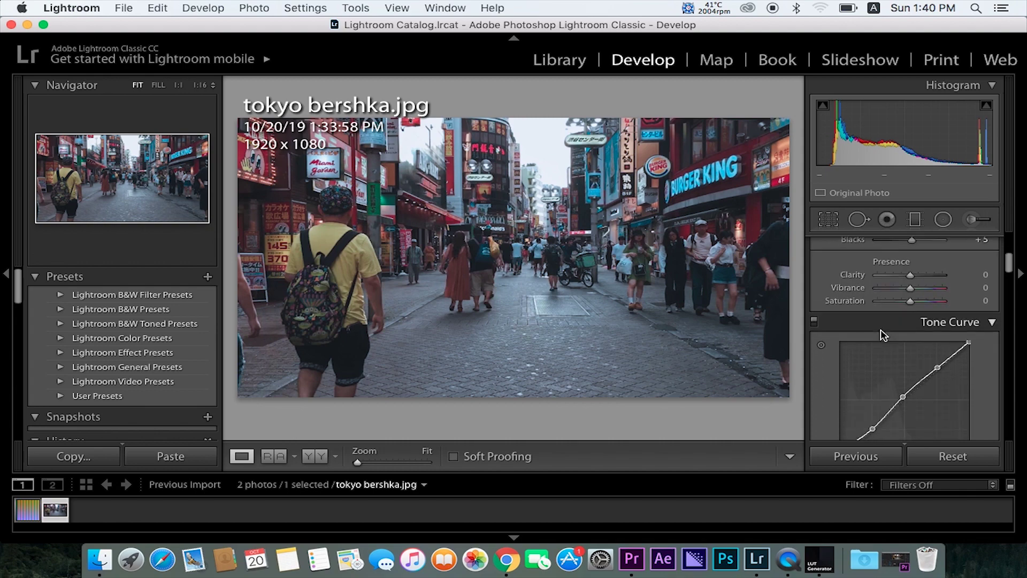
{"action": "left_click", "coordinate": [931, 363]}
{"action": "left_click", "coordinate": [945, 373]}
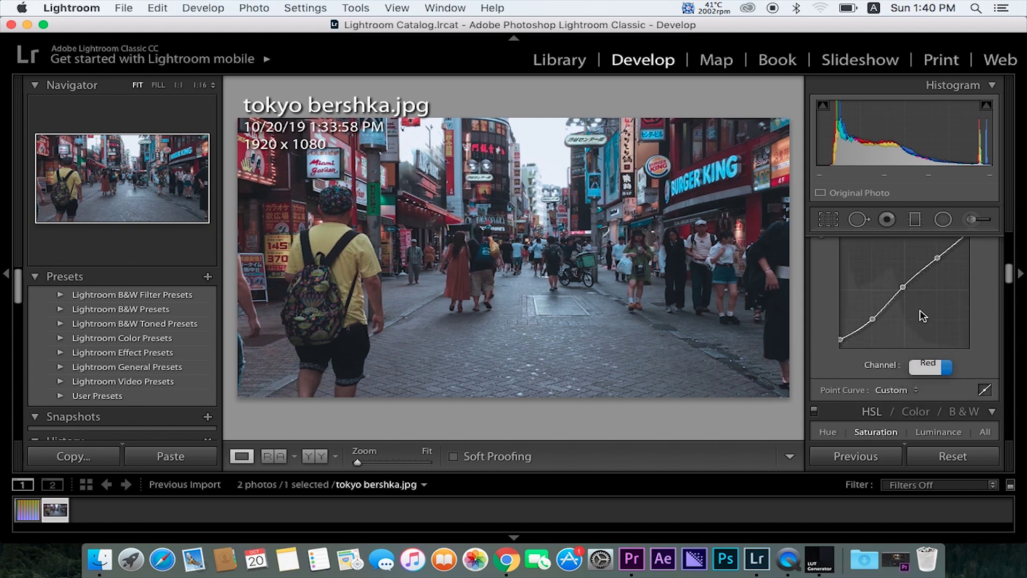
{"action": "scroll", "coordinate": [921, 328], "scroll_direction": "up", "scroll_amount": 2}
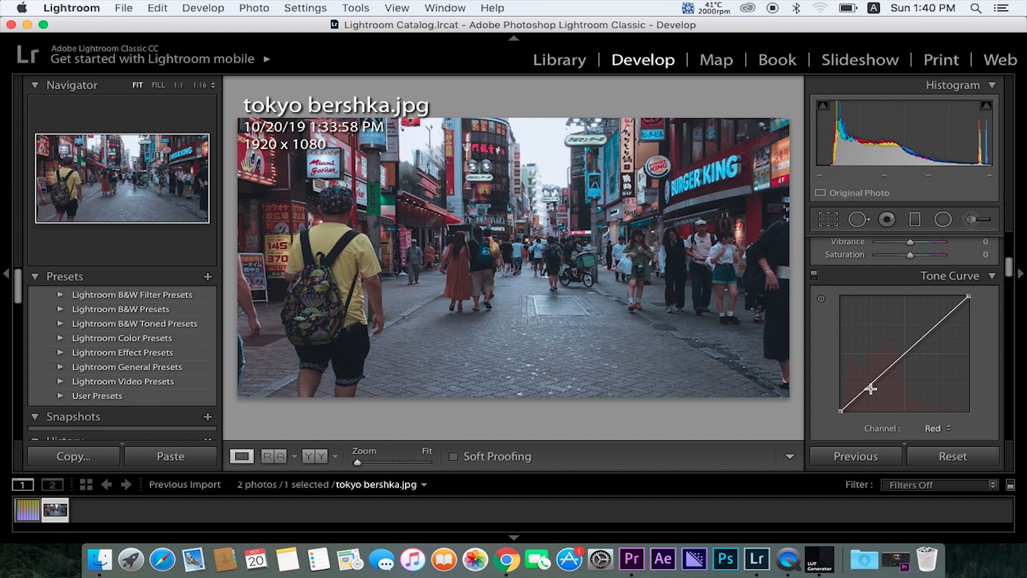
{"action": "left_click", "coordinate": [906, 351]}
{"action": "left_click_drag", "start_coordinate": [872, 380], "coordinate": [874, 386]}
{"action": "scroll", "coordinate": [904, 364], "scroll_direction": "down", "scroll_amount": 1}
Switch the tone curve to the Green channel and place a midtone point at about 49.0 / 49.4 %.
{"action": "left_click", "coordinate": [934, 411]}
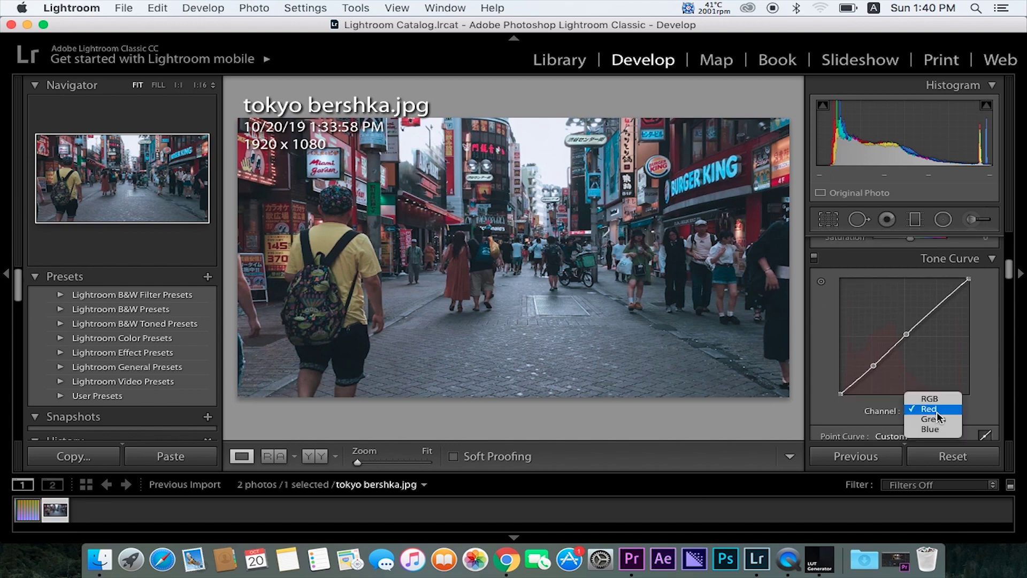
{"action": "left_click", "coordinate": [937, 419]}
{"action": "left_click_drag", "start_coordinate": [905, 338], "coordinate": [903, 337]}
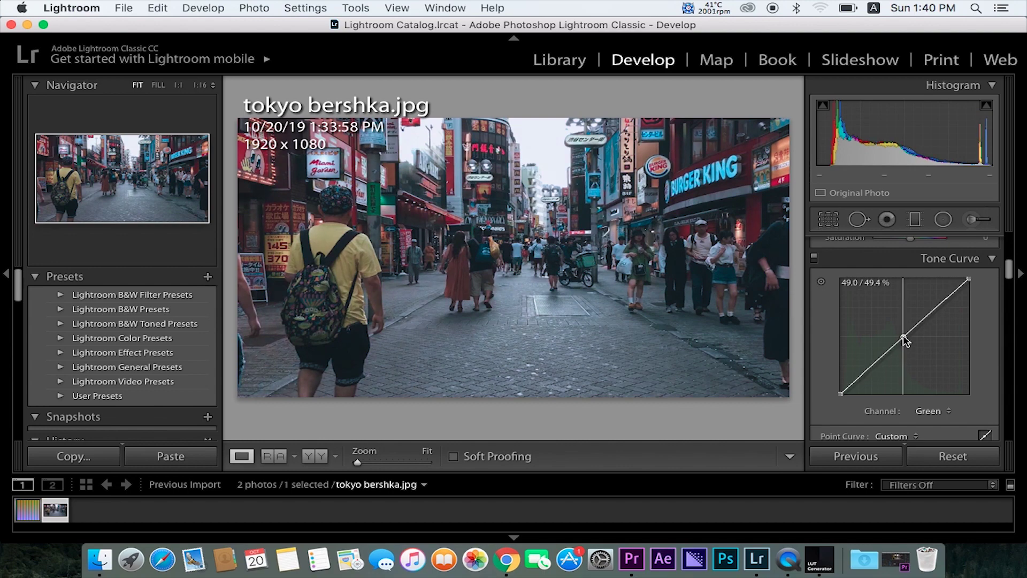
On the Blue channel tone curve, add a shadow point at about 25.5 / 24.3 % plus midtone and highlight points.
{"action": "left_click", "coordinate": [929, 409]}
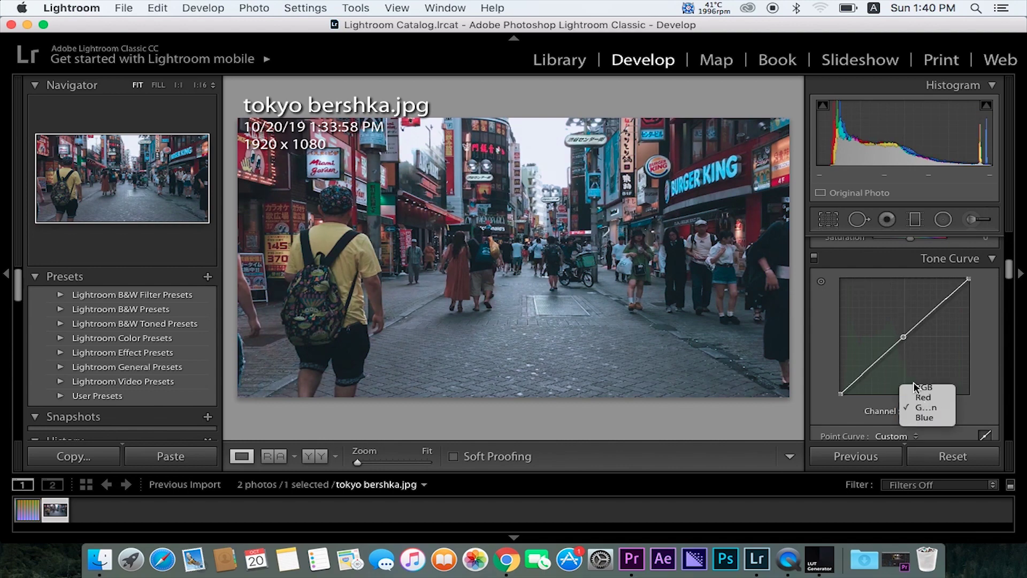
{"action": "left_click", "coordinate": [924, 417]}
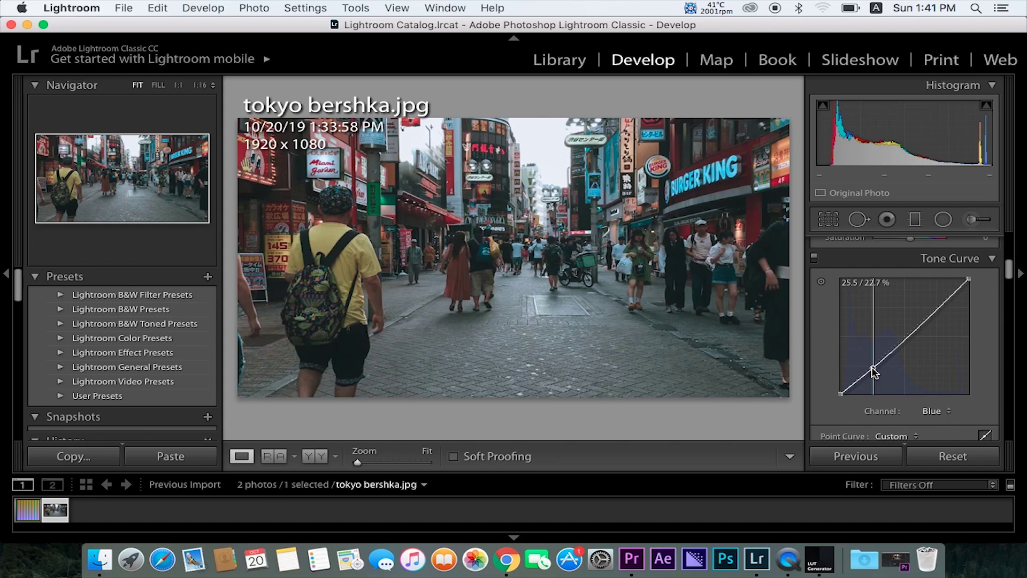
{"action": "left_click_drag", "start_coordinate": [873, 373], "coordinate": [872, 370]}
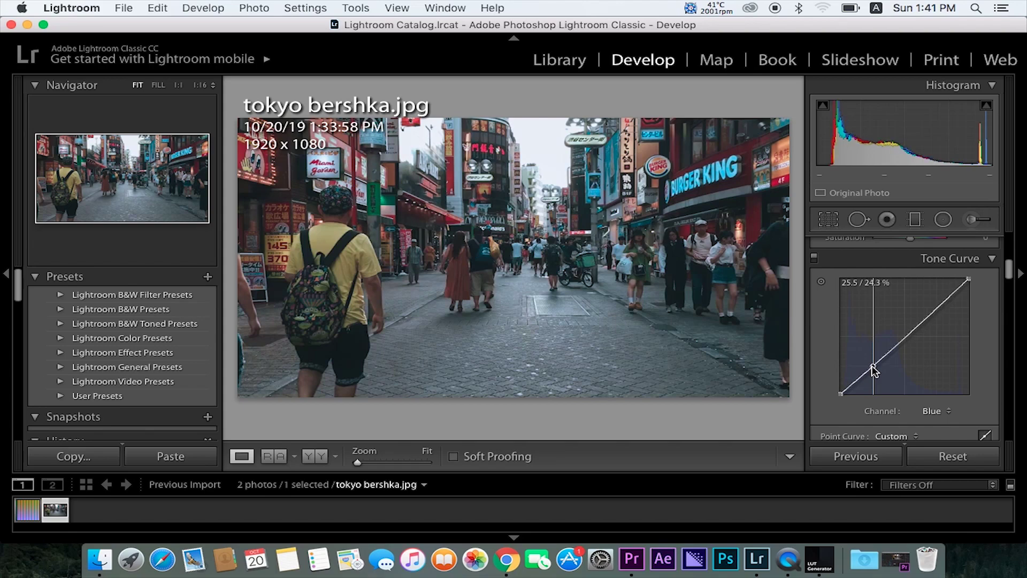
{"action": "left_click_drag", "start_coordinate": [937, 306], "coordinate": [909, 339]}
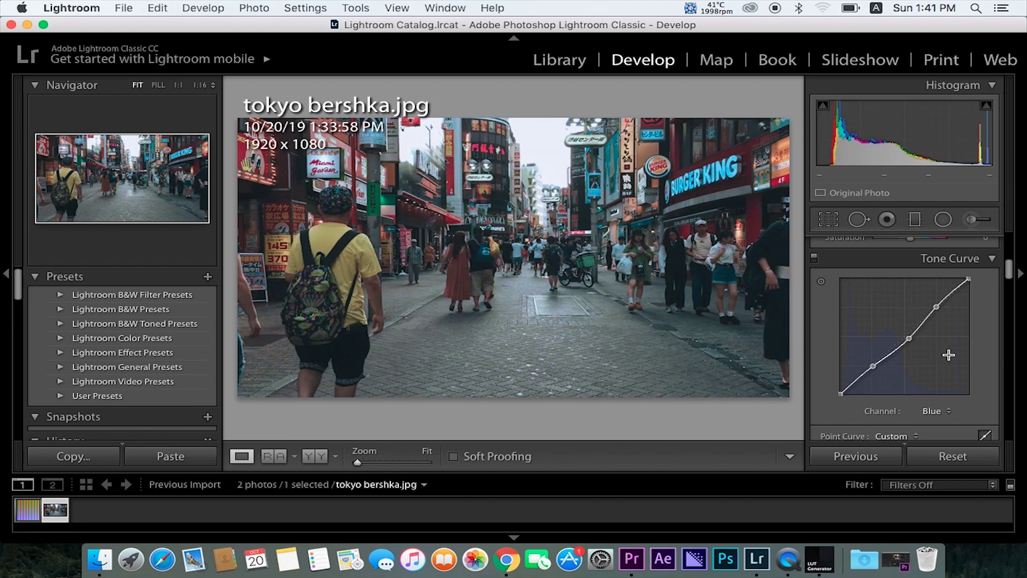
{"action": "scroll", "coordinate": [904, 375], "scroll_direction": "down", "scroll_amount": 4}
{"action": "left_click_drag", "start_coordinate": [842, 319], "coordinate": [841, 330]}
Return to the Red channel tone curve and fine-tune its shadow point, placing the midtone point at about 51.4 / 51.4 %.
{"action": "left_click", "coordinate": [925, 337]}
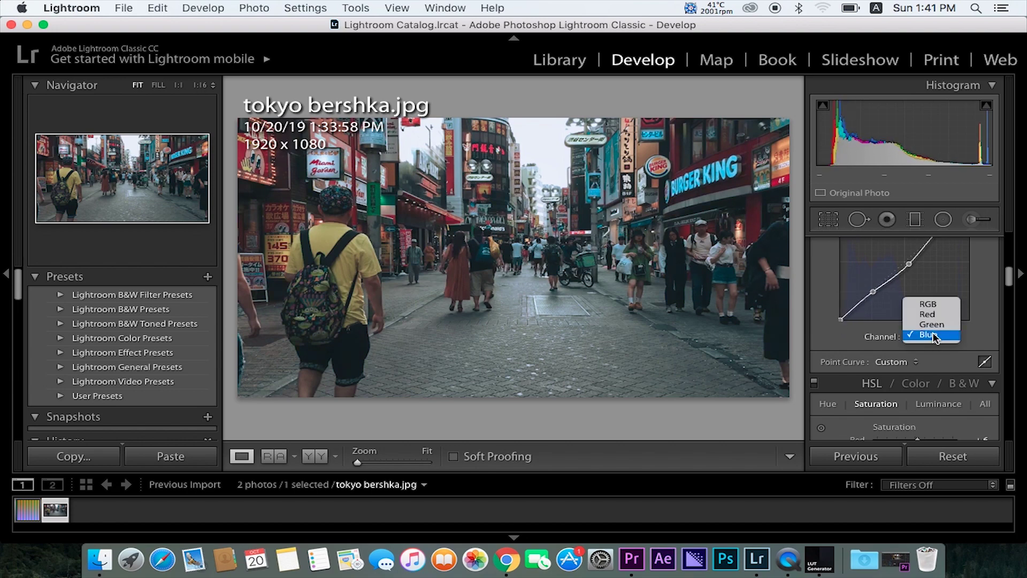
{"action": "left_click", "coordinate": [930, 313]}
{"action": "left_click_drag", "start_coordinate": [874, 320], "coordinate": [874, 318]}
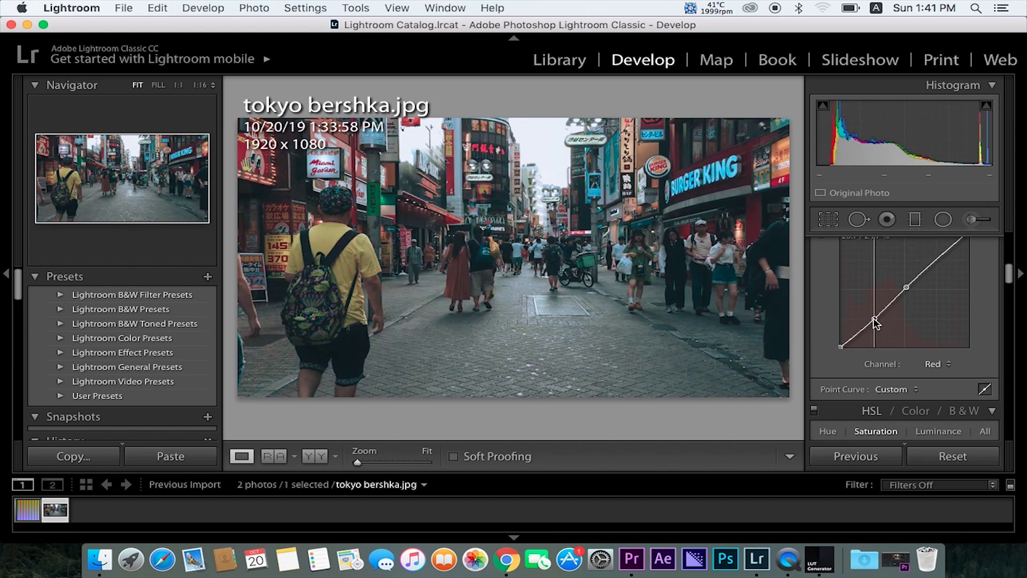
{"action": "scroll", "coordinate": [926, 321], "scroll_direction": "up", "scroll_amount": 1}
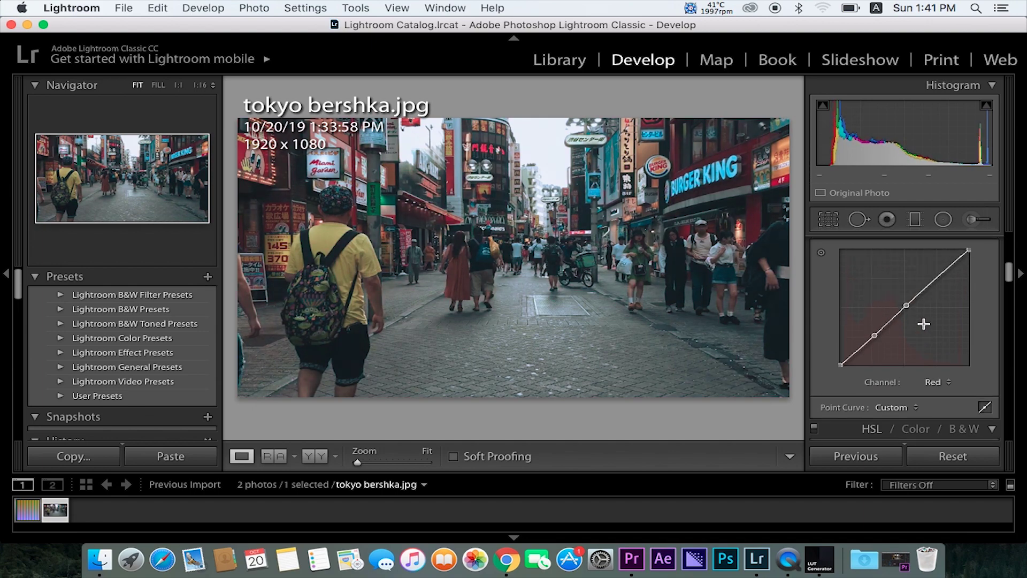
{"action": "left_click_drag", "start_coordinate": [908, 309], "coordinate": [909, 308]}
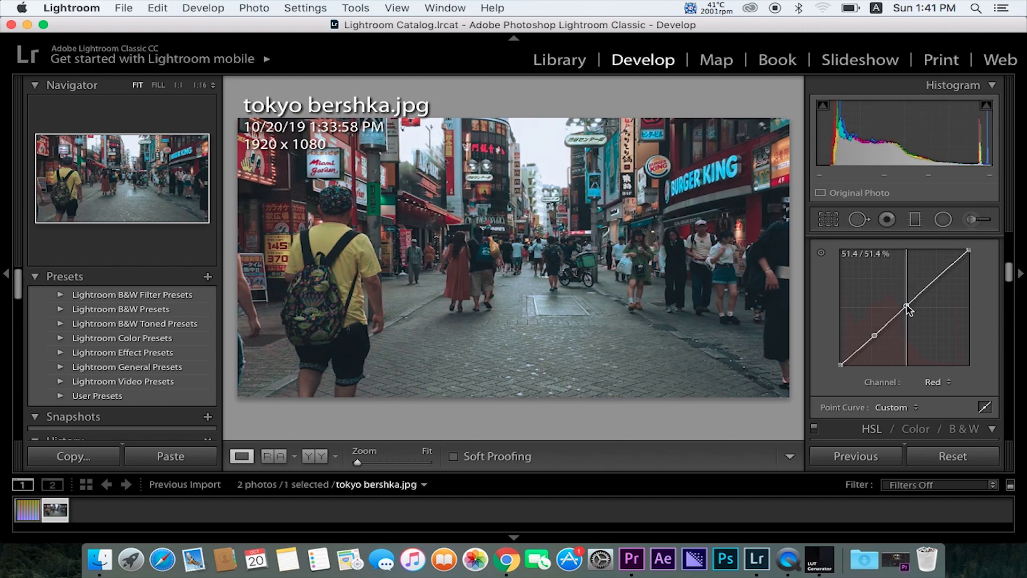
Adjust the HSL hues to yellow +19, aqua +33 and green about +2.
{"action": "scroll", "coordinate": [915, 347], "scroll_direction": "down", "scroll_amount": 5}
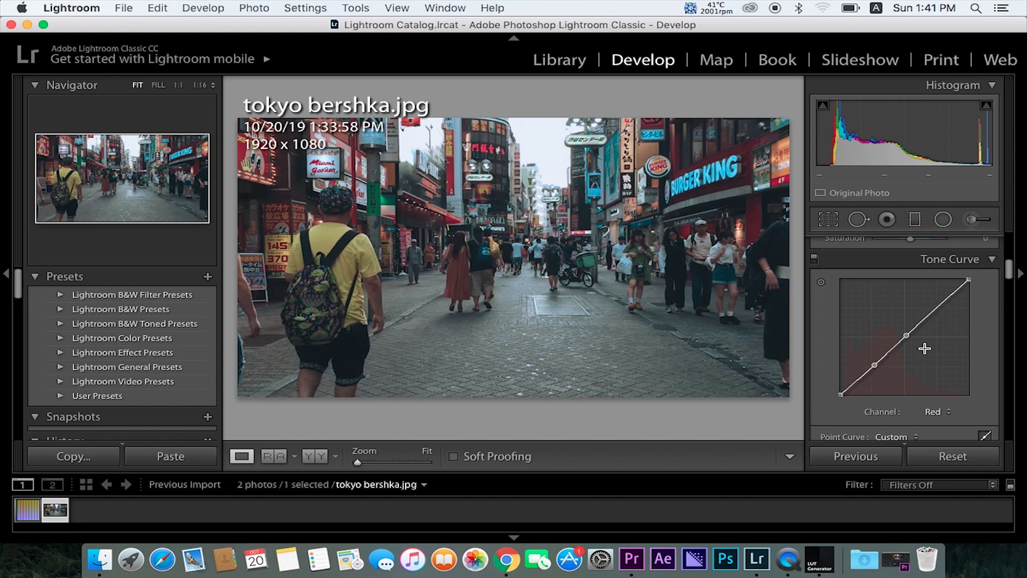
{"action": "left_click", "coordinate": [828, 319]}
{"action": "scroll", "coordinate": [882, 321], "scroll_direction": "down", "scroll_amount": 2}
{"action": "left_click_drag", "start_coordinate": [903, 304], "coordinate": [911, 330]}
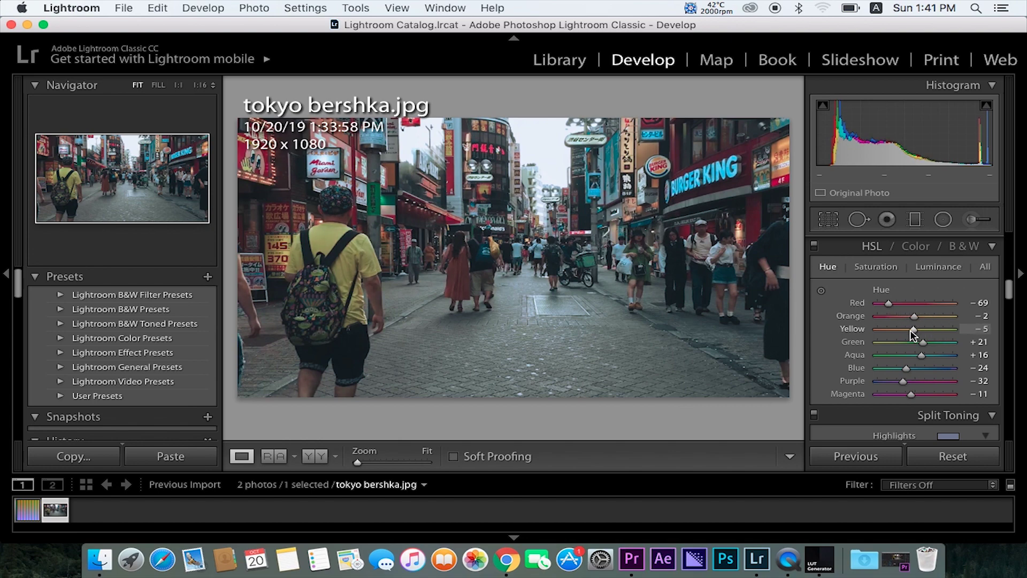
{"action": "scroll", "coordinate": [921, 337], "scroll_direction": "down", "scroll_amount": 3}
{"action": "left_click_drag", "start_coordinate": [922, 283], "coordinate": [908, 286]}
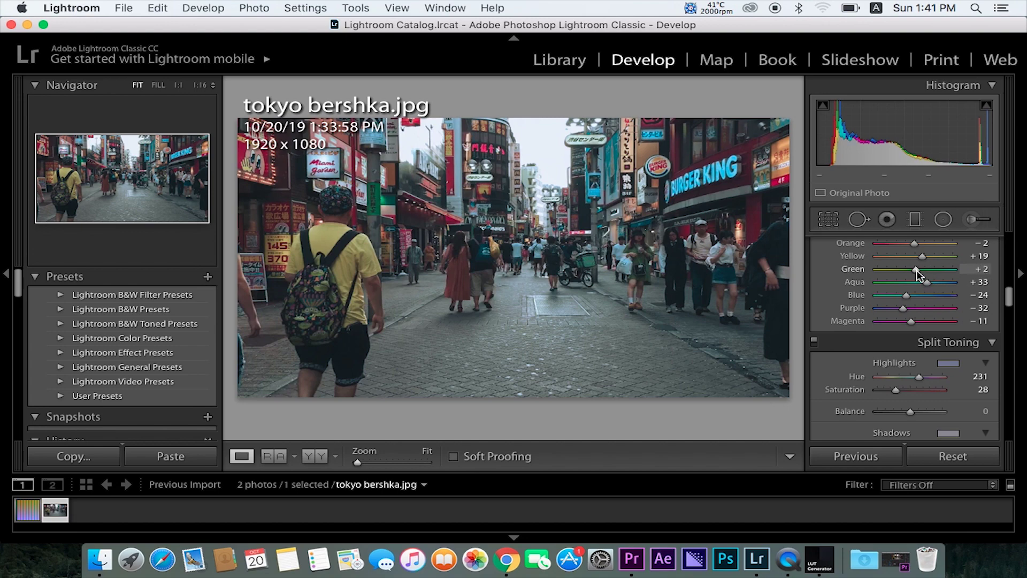
Recalibrate the primaries: blue hue -60, saturation +40; green hue +15; red hue +43, saturation about -46.
{"action": "scroll", "coordinate": [917, 274], "scroll_direction": "down", "scroll_amount": 10}
{"action": "scroll", "coordinate": [920, 364], "scroll_direction": "down", "scroll_amount": 10}
{"action": "scroll", "coordinate": [931, 364], "scroll_direction": "down", "scroll_amount": 10}
{"action": "left_click_drag", "start_coordinate": [907, 412], "coordinate": [889, 413]}
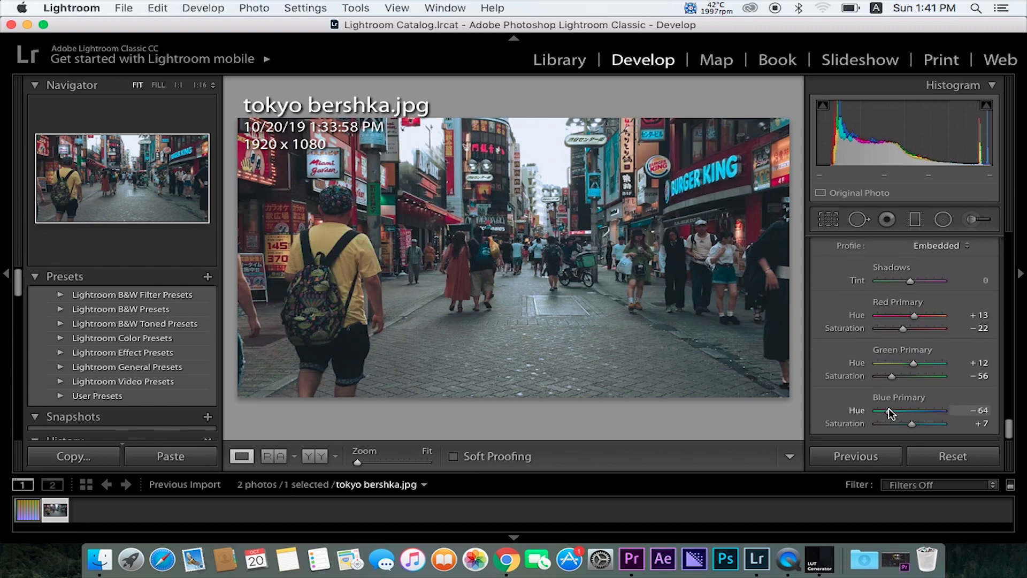
{"action": "mouse_move", "coordinate": [911, 424]}
{"action": "left_mouse_down"}
{"action": "mouse_move", "coordinate": [901, 425]}
{"action": "mouse_move", "coordinate": [924, 427]}
{"action": "left_mouse_up"}
{"action": "left_click_drag", "start_coordinate": [914, 365], "coordinate": [935, 375]}
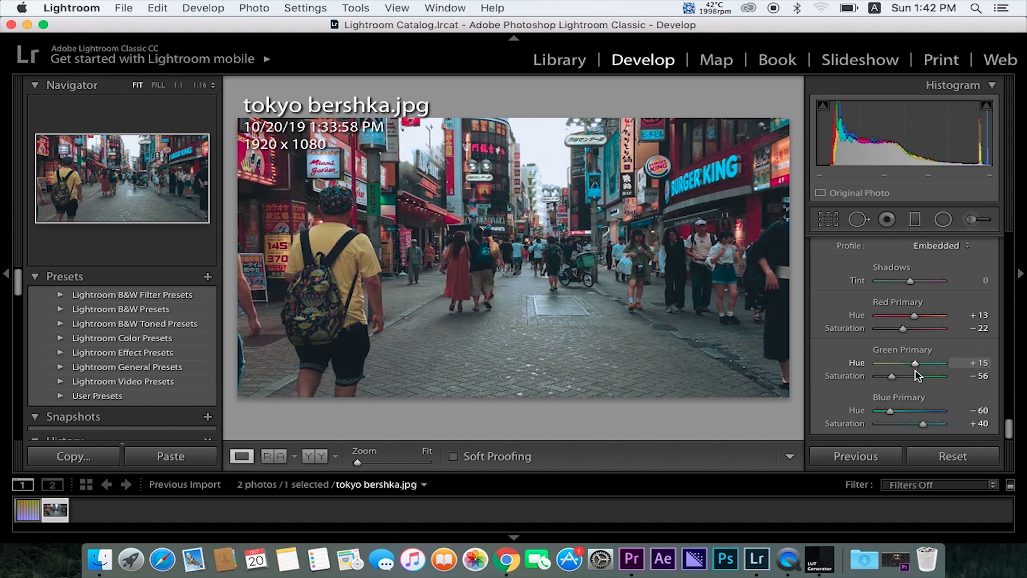
{"action": "mouse_move", "coordinate": [914, 316]}
{"action": "left_mouse_down"}
{"action": "mouse_move", "coordinate": [902, 318]}
{"action": "mouse_move", "coordinate": [918, 321]}
{"action": "left_mouse_up"}
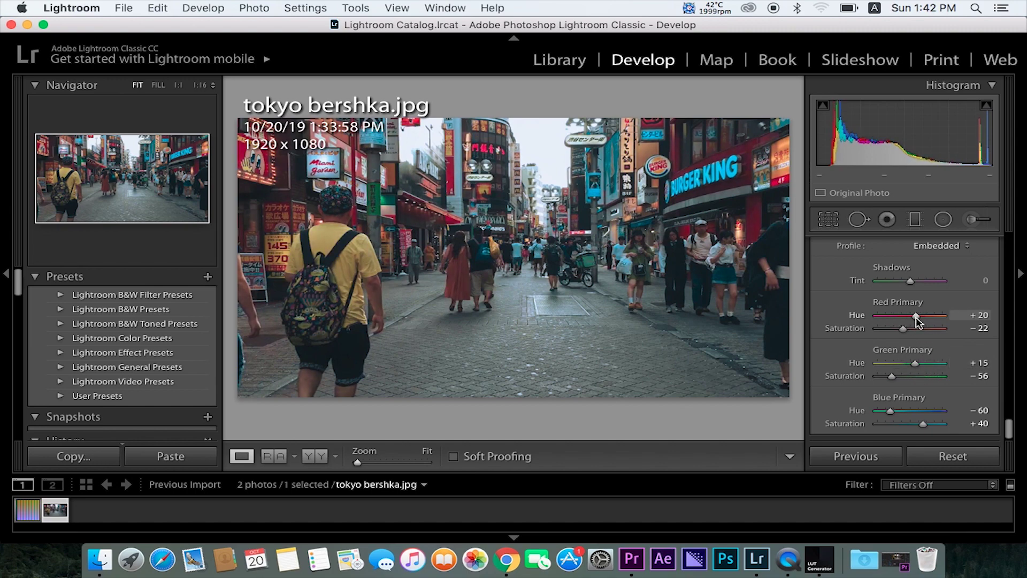
{"action": "left_click_drag", "start_coordinate": [926, 323], "coordinate": [899, 335]}
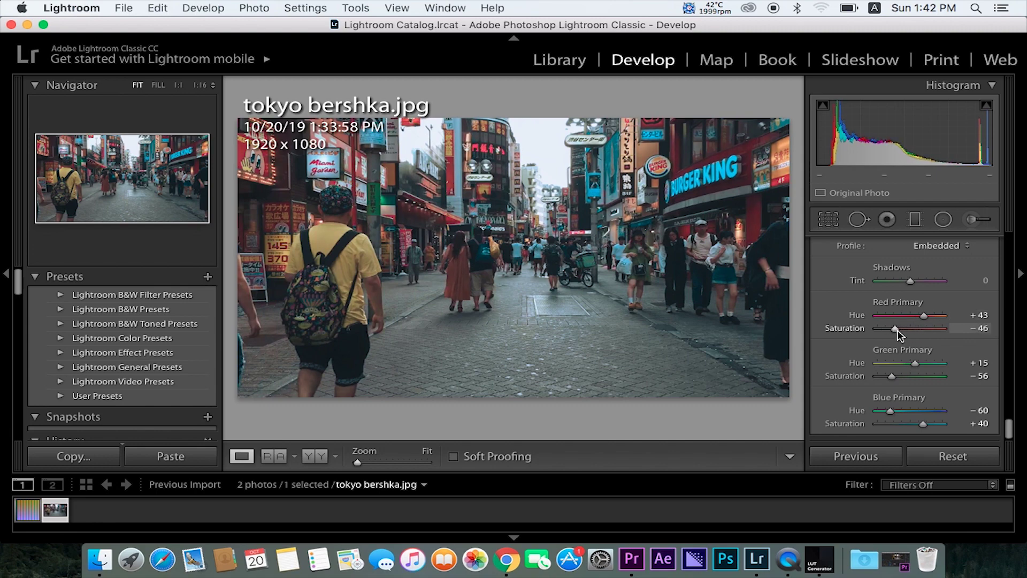
Set the photo's basic tone to contrast +6, whites -43 and blacks -15.
{"action": "scroll", "coordinate": [903, 321], "scroll_direction": "up", "scroll_amount": 10}
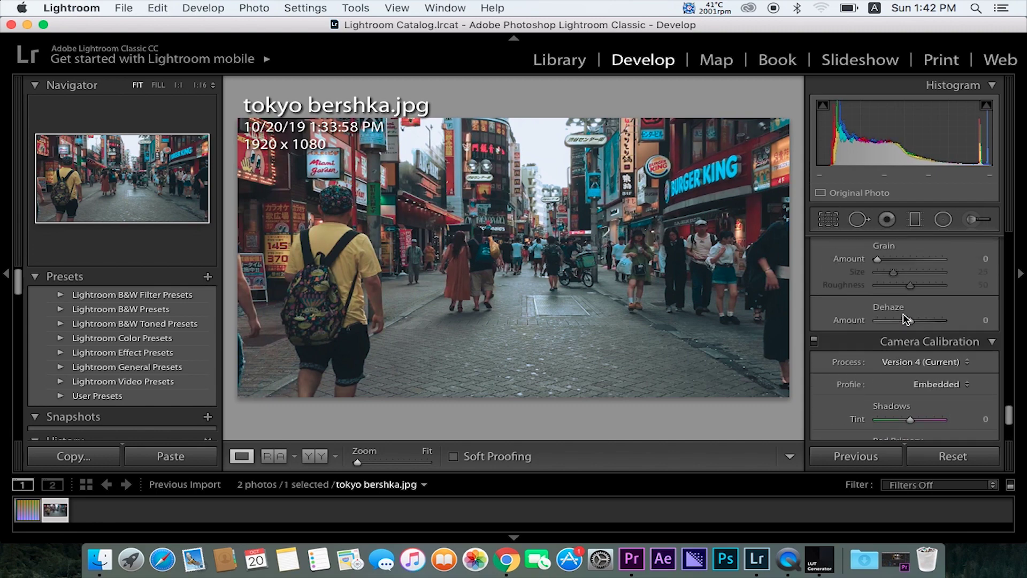
{"action": "scroll", "coordinate": [908, 320], "scroll_direction": "up", "scroll_amount": 15}
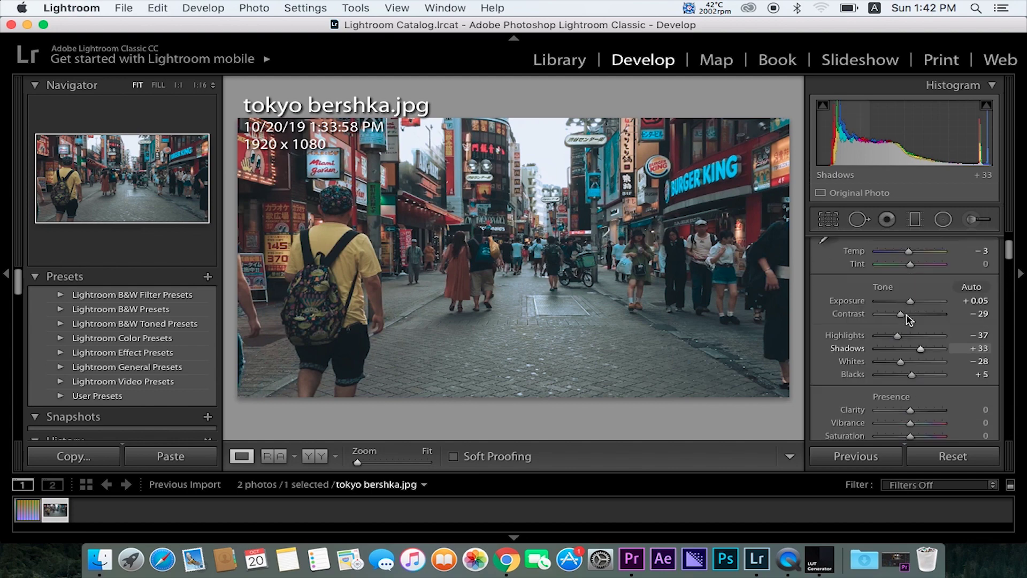
{"action": "scroll", "coordinate": [909, 319], "scroll_direction": "down", "scroll_amount": 2}
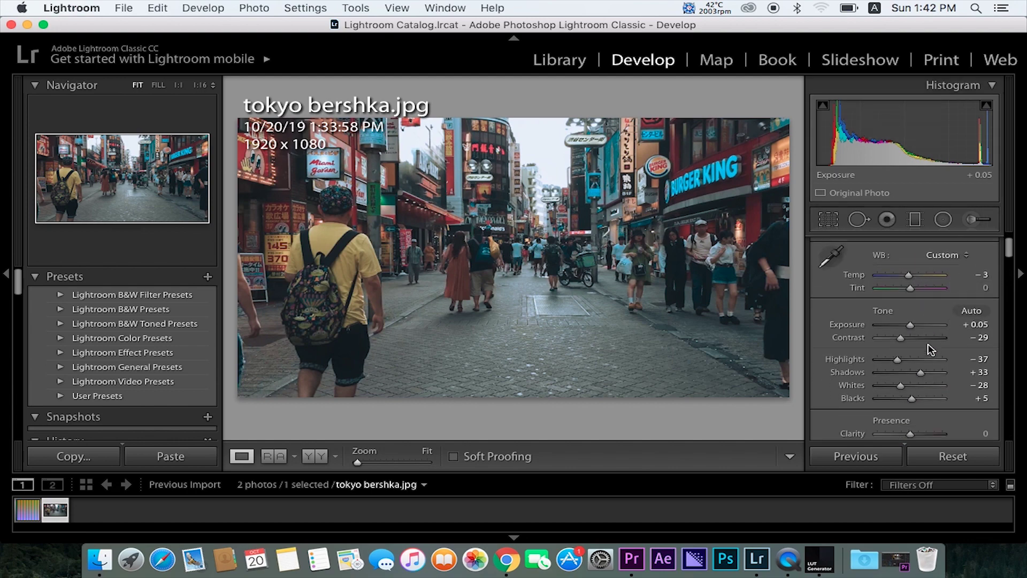
{"action": "left_click_drag", "start_coordinate": [904, 324], "coordinate": [918, 326]}
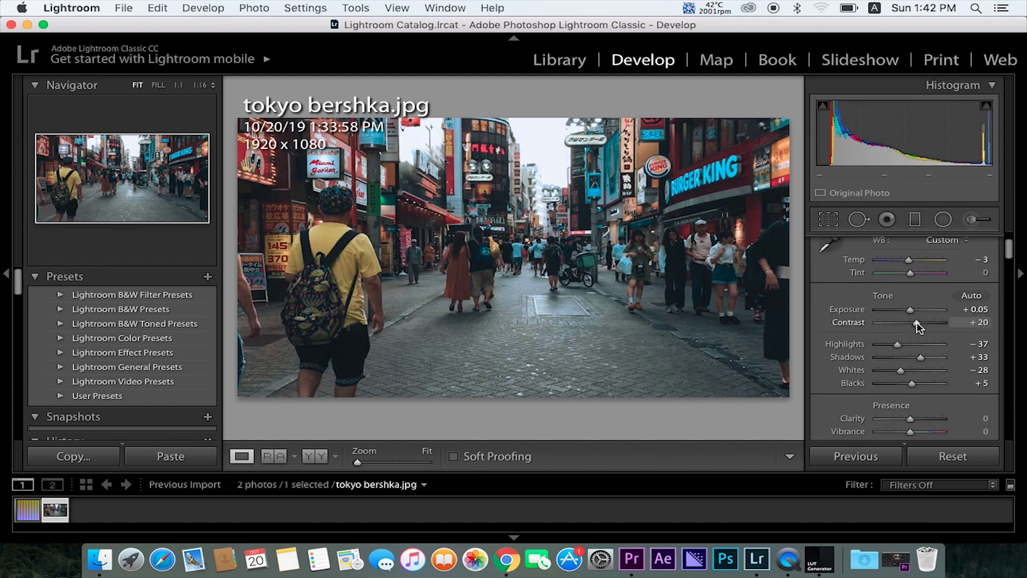
{"action": "left_click_drag", "start_coordinate": [918, 326], "coordinate": [913, 324]}
{"action": "scroll", "coordinate": [911, 366], "scroll_direction": "down", "scroll_amount": 3}
{"action": "scroll", "coordinate": [902, 315], "scroll_direction": "up", "scroll_amount": 1}
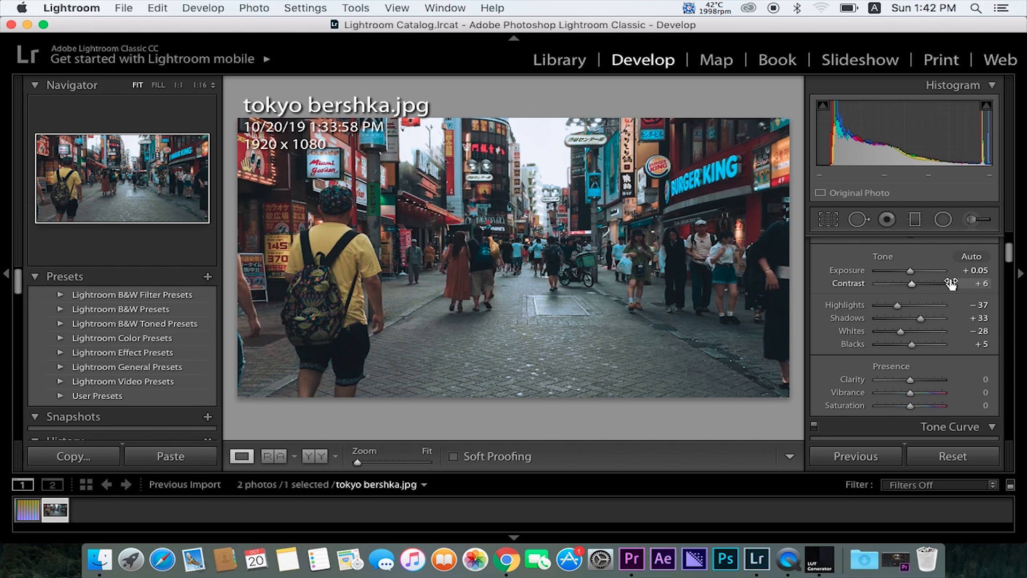
{"action": "mouse_move", "coordinate": [902, 331]}
{"action": "left_mouse_down"}
{"action": "mouse_move", "coordinate": [920, 334]}
{"action": "mouse_move", "coordinate": [892, 336]}
{"action": "mouse_move", "coordinate": [906, 346]}
{"action": "left_mouse_up"}
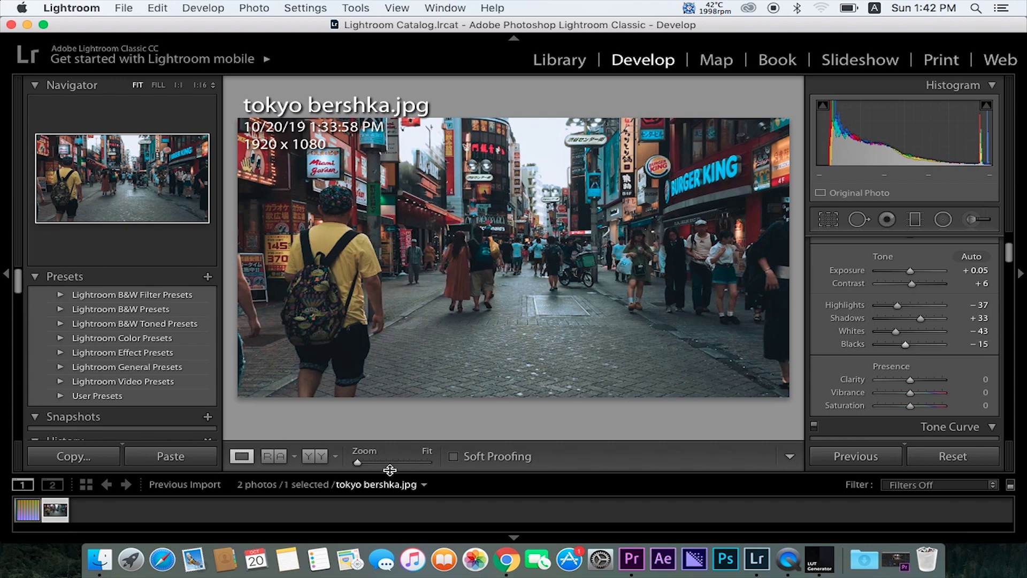
Compare the photo before and after side by side, and copy its develop settings with the preselected options.
{"action": "left_click", "coordinate": [321, 458]}
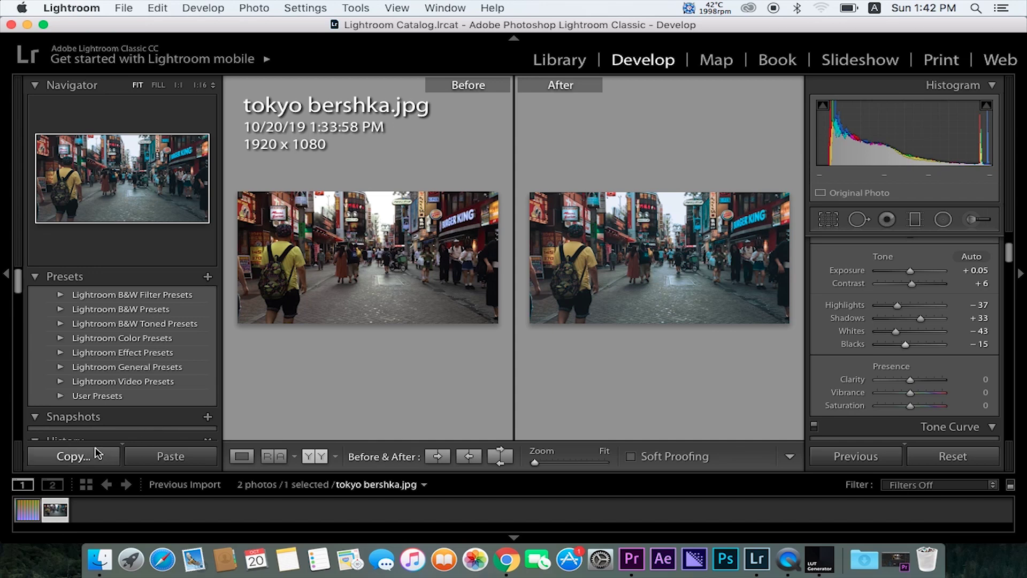
{"action": "left_click", "coordinate": [96, 454]}
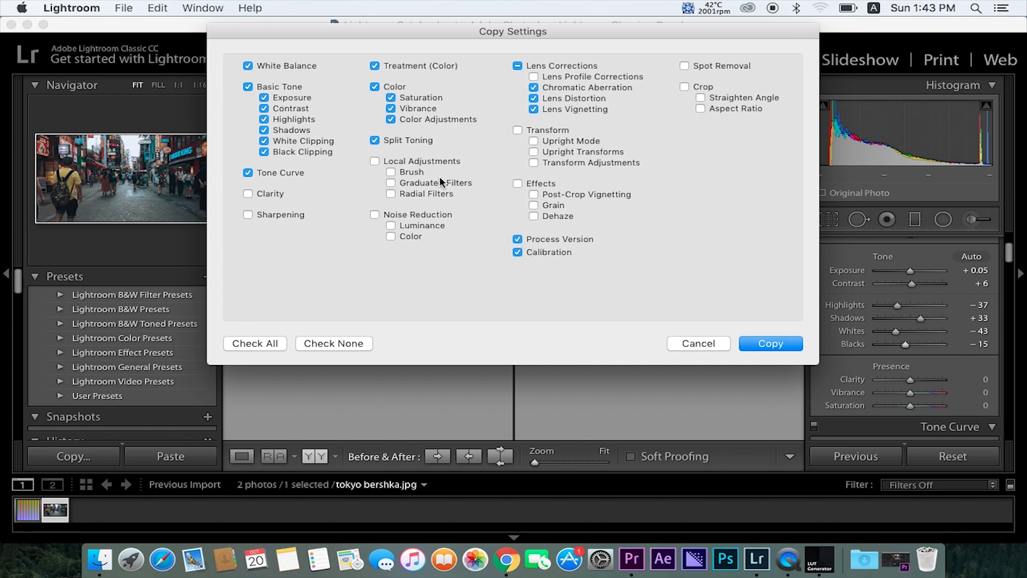
{"action": "left_click", "coordinate": [785, 347]}
Open Neutral-512.png in the single-image loupe view and paste the copied develop settings onto it.
{"action": "left_click", "coordinate": [30, 510]}
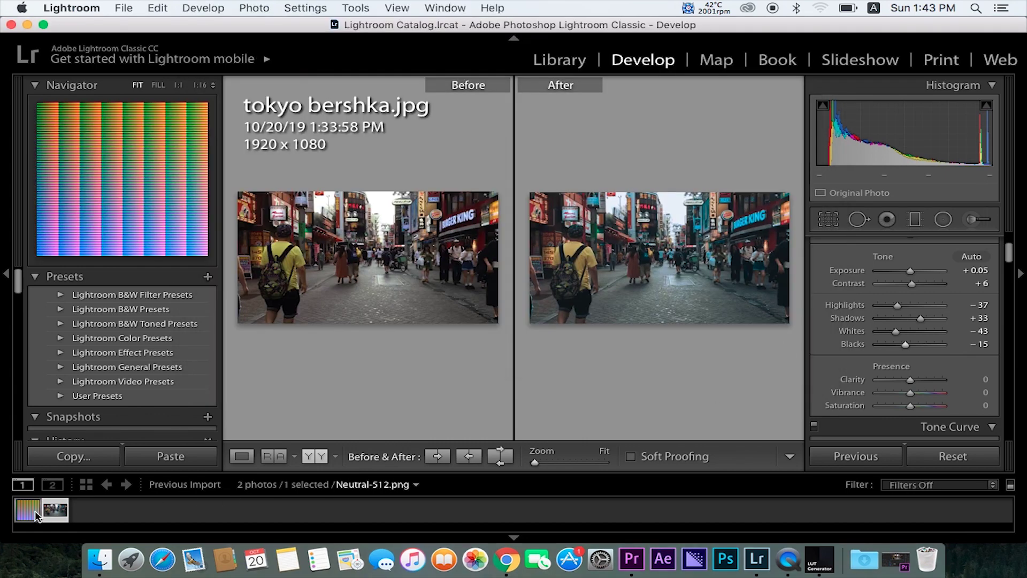
{"action": "left_click", "coordinate": [242, 456]}
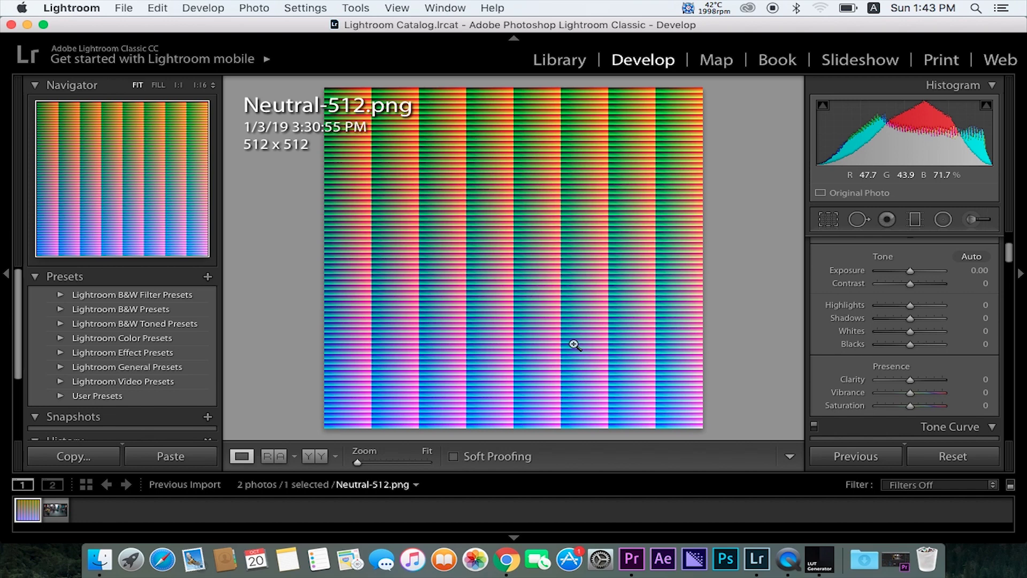
{"action": "left_click", "coordinate": [170, 455]}
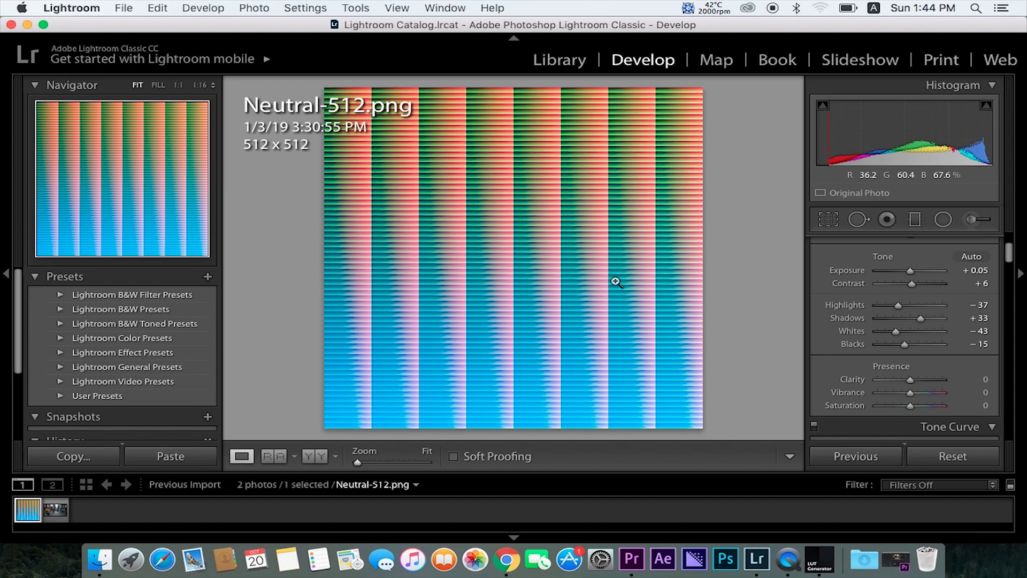
Start exporting Neutral-512.png to the hard drive, keeping the same folder as the original photo as the destination.
{"action": "left_click", "coordinate": [123, 8]}
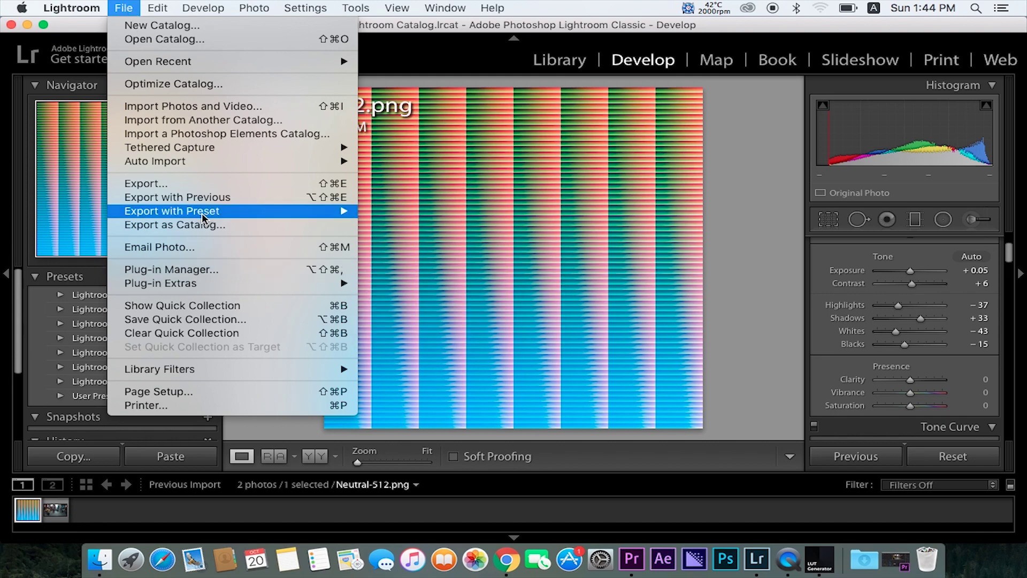
{"action": "left_click", "coordinate": [209, 185]}
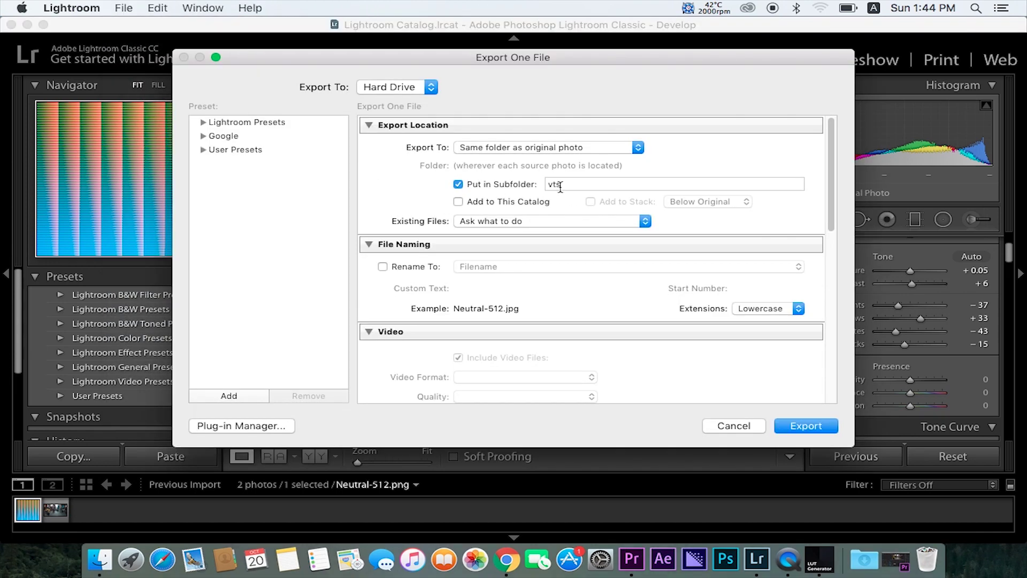
{"action": "left_click", "coordinate": [566, 146]}
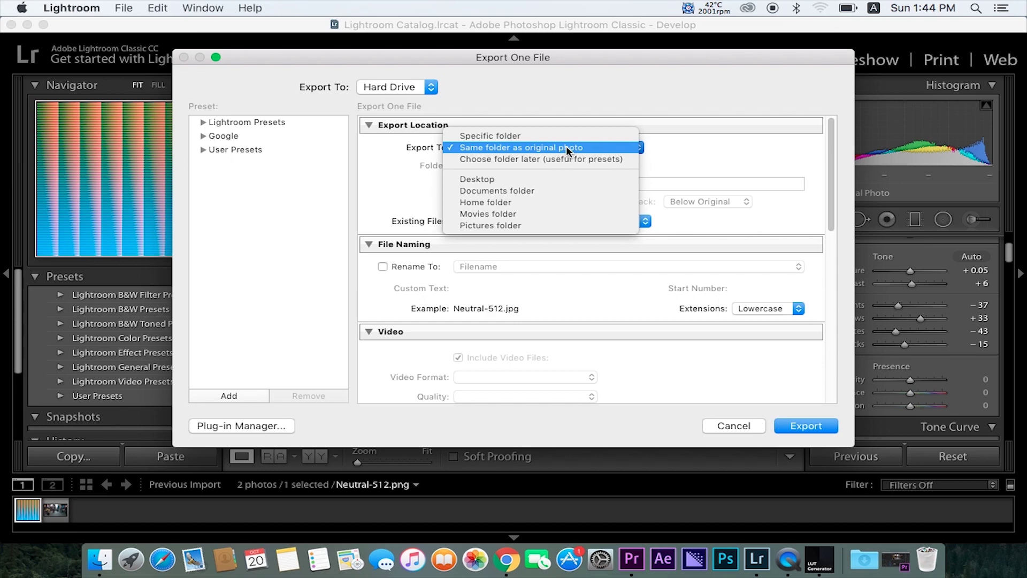
{"action": "left_click", "coordinate": [566, 145]}
Keep the JPEG format at quality 100 in sRGB and export the graded neutral image into the vts subfolder.
{"action": "scroll", "coordinate": [642, 337], "scroll_direction": "down", "scroll_amount": 5}
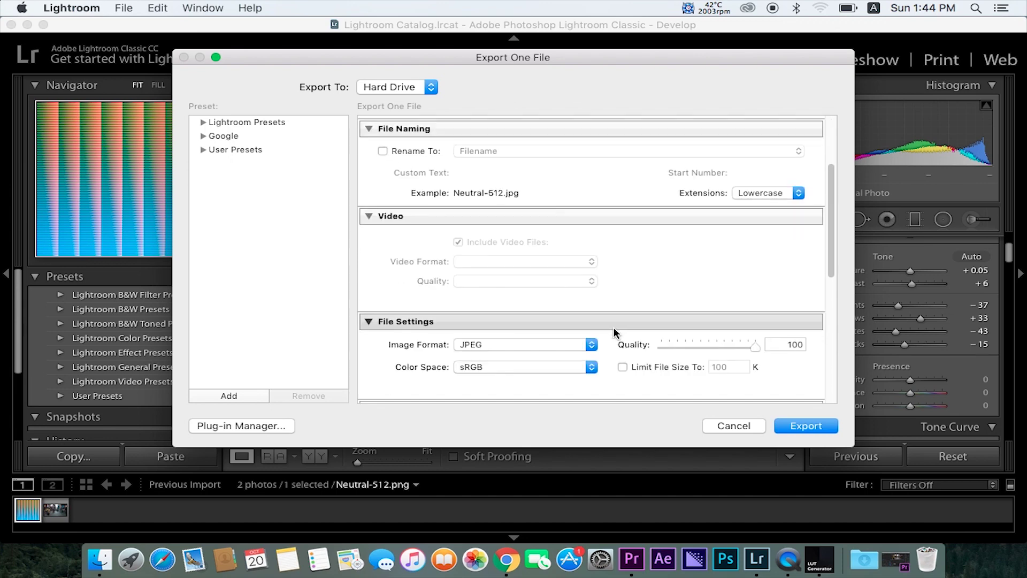
{"action": "scroll", "coordinate": [620, 329], "scroll_direction": "up", "scroll_amount": 4}
{"action": "scroll", "coordinate": [623, 325], "scroll_direction": "down", "scroll_amount": 4}
{"action": "left_click", "coordinate": [535, 236]}
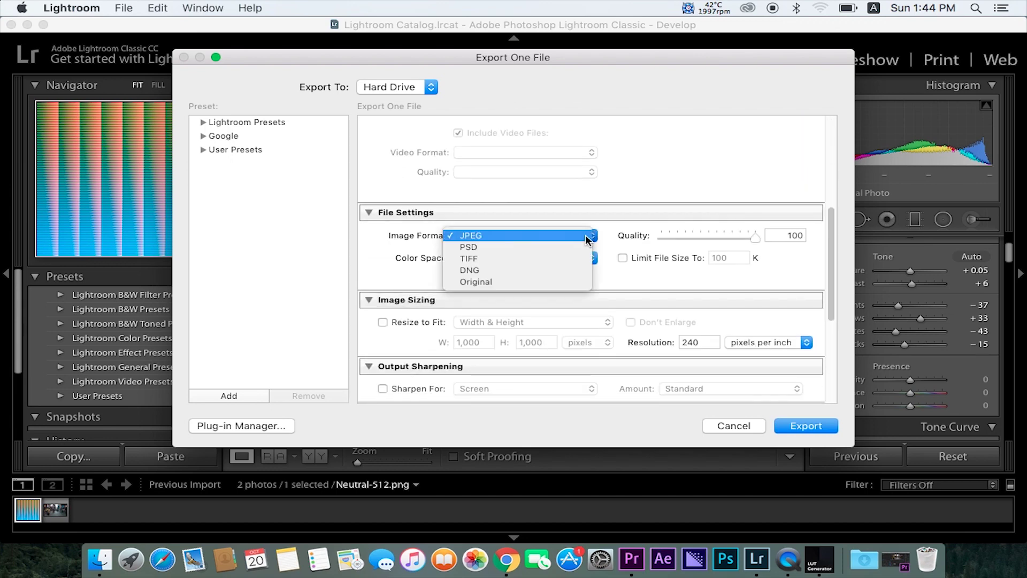
{"action": "left_click", "coordinate": [704, 239]}
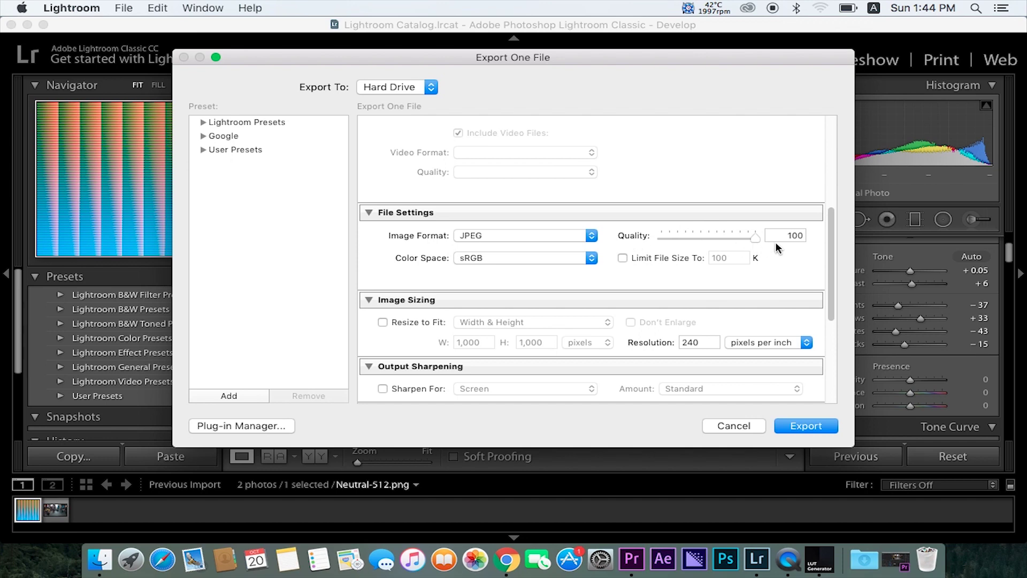
{"action": "scroll", "coordinate": [726, 204], "scroll_direction": "up", "scroll_amount": 2}
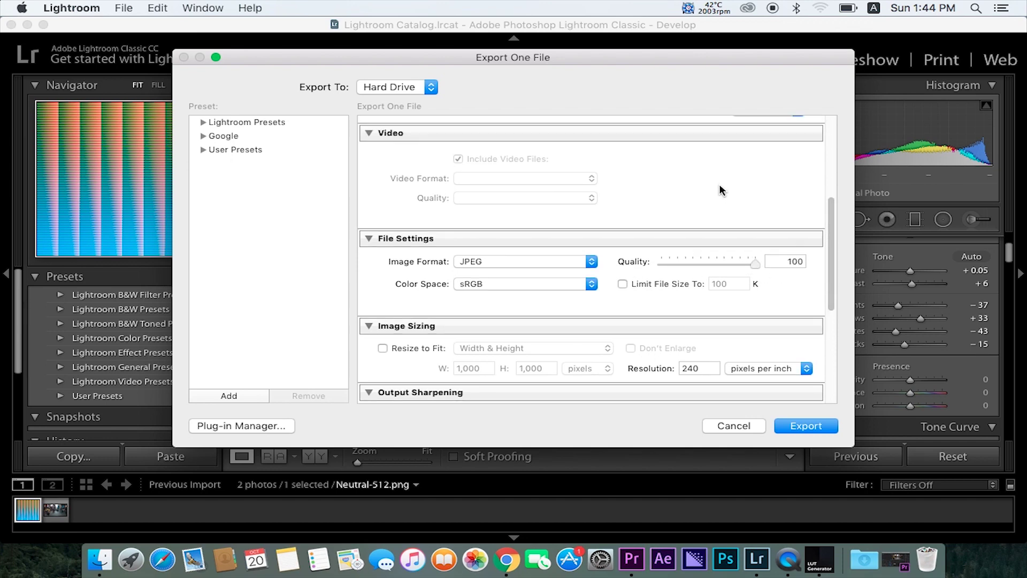
{"action": "scroll", "coordinate": [717, 186], "scroll_direction": "up", "scroll_amount": 10}
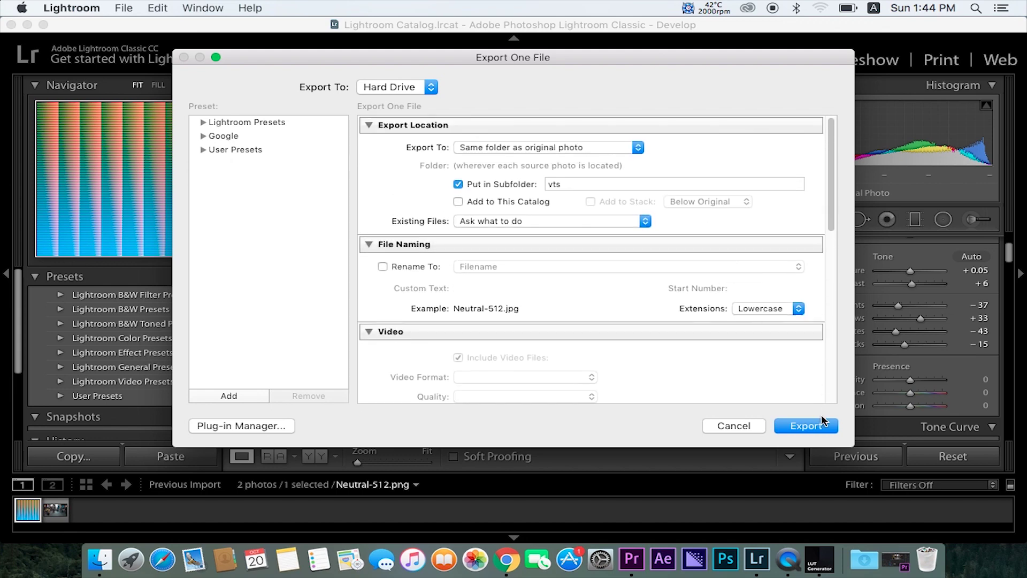
{"action": "left_click", "coordinate": [814, 426]}
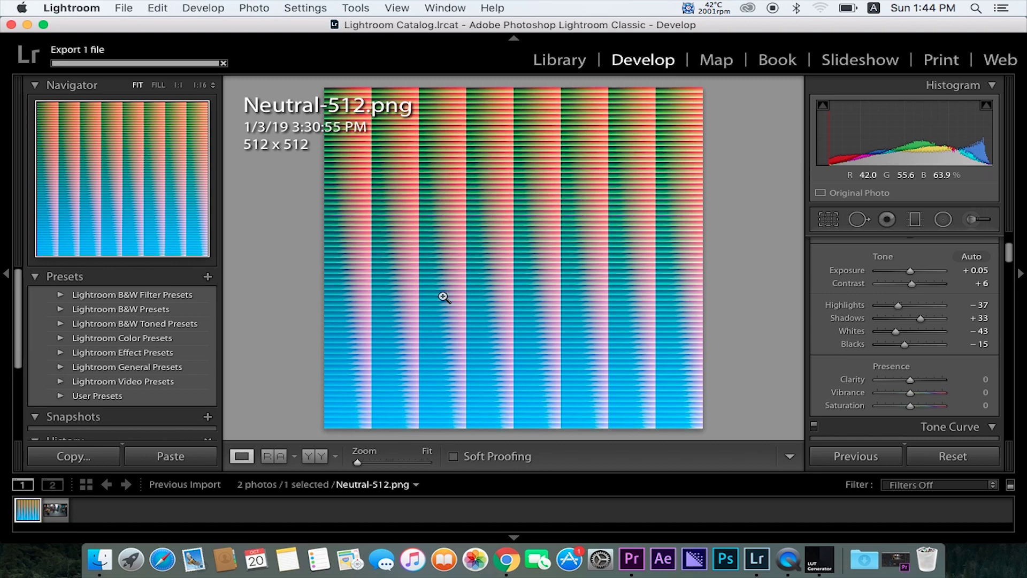
Switch to Finder, open the vts folder inside procces luts, and bring the LUT Generator window in front of it.
{"action": "left_click", "coordinate": [27, 24]}
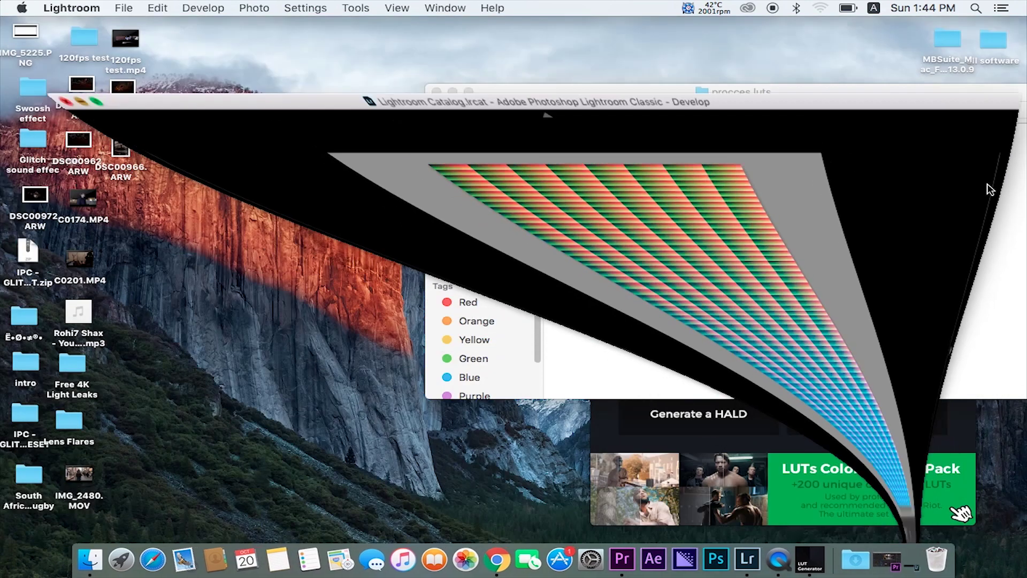
{"action": "left_click_drag", "start_coordinate": [784, 95], "coordinate": [571, 73]}
{"action": "double_click", "coordinate": [601, 140]}
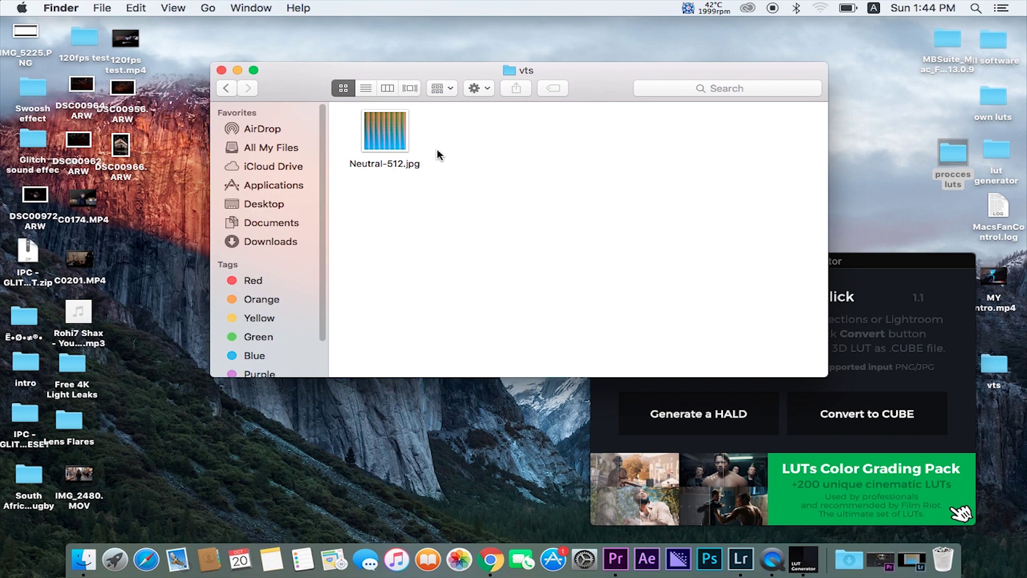
{"action": "left_click_drag", "start_coordinate": [843, 263], "coordinate": [810, 119]}
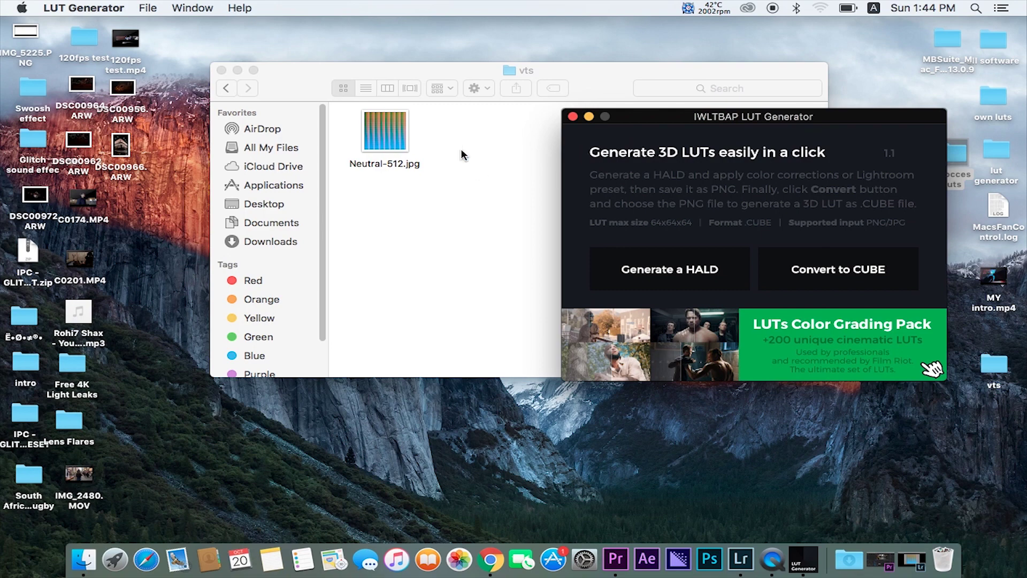
Convert Neutral-512.jpg from the vts folder to a CUBE file with LUT Generator.
{"action": "left_click", "coordinate": [843, 278]}
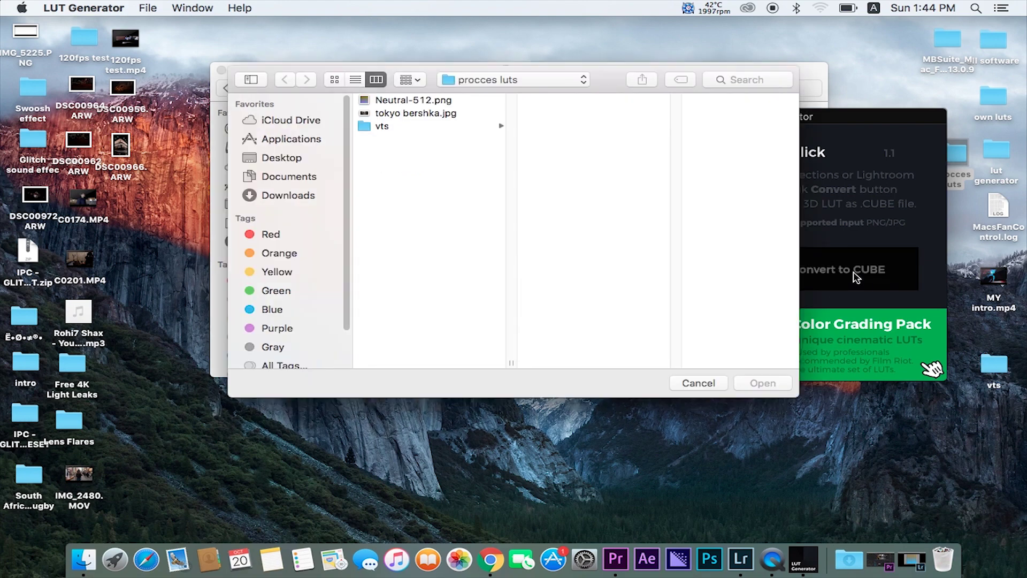
{"action": "left_click", "coordinate": [395, 126]}
{"action": "left_click", "coordinate": [588, 103]}
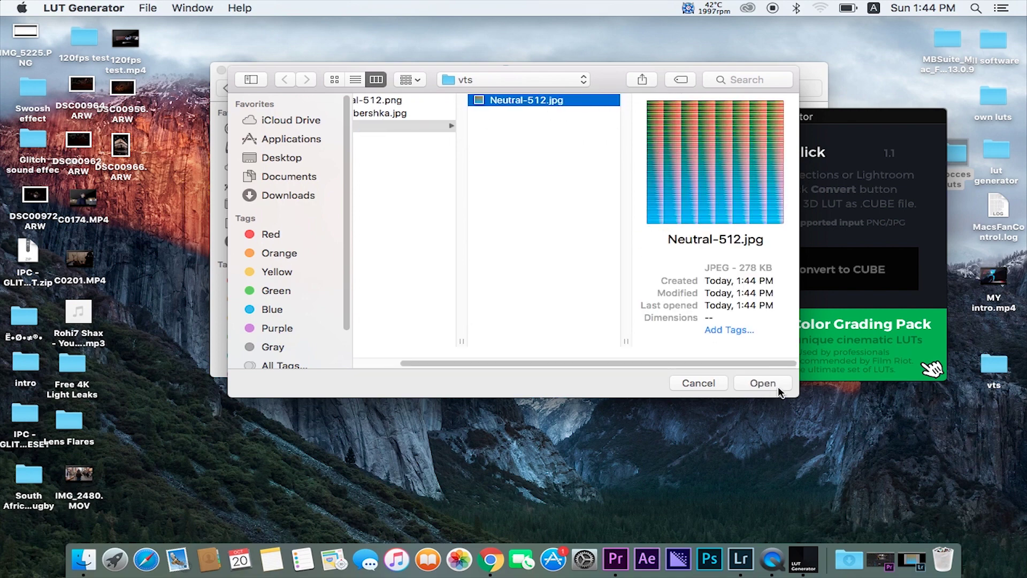
{"action": "left_click", "coordinate": [778, 387]}
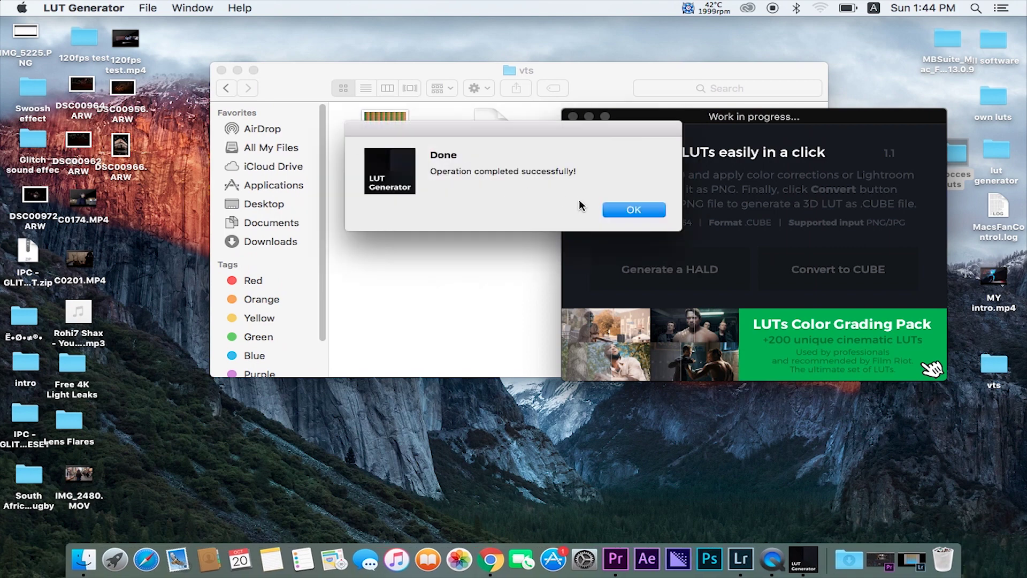
{"action": "left_click", "coordinate": [634, 209]}
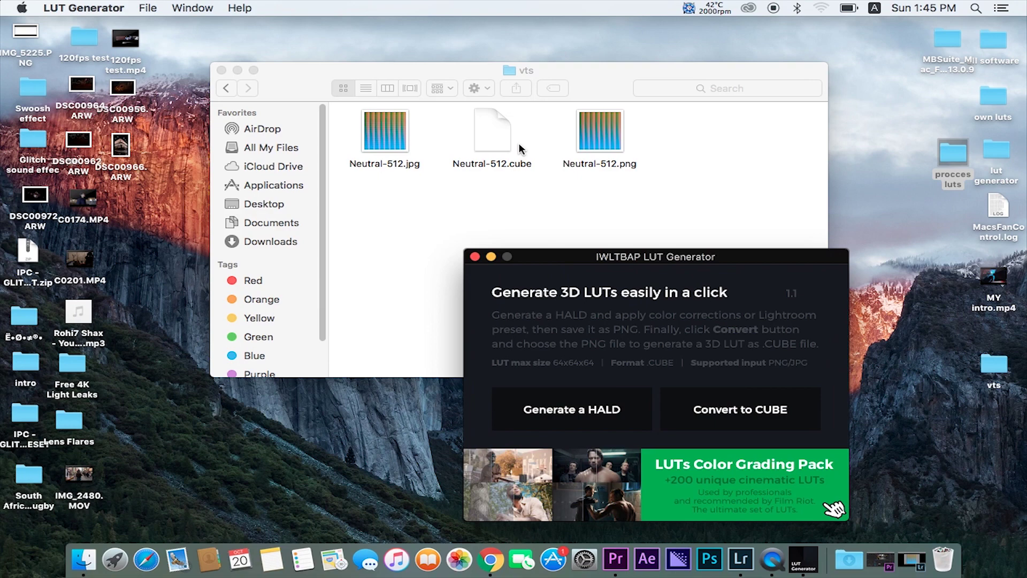
Minimize LUT Generator and rename Neutral-512.cube in the vts folder to "urban tone .cube".
{"action": "left_click", "coordinate": [492, 257]}
{"action": "left_click_drag", "start_coordinate": [496, 140], "coordinate": [554, 246]}
{"action": "left_click", "coordinate": [546, 250]}
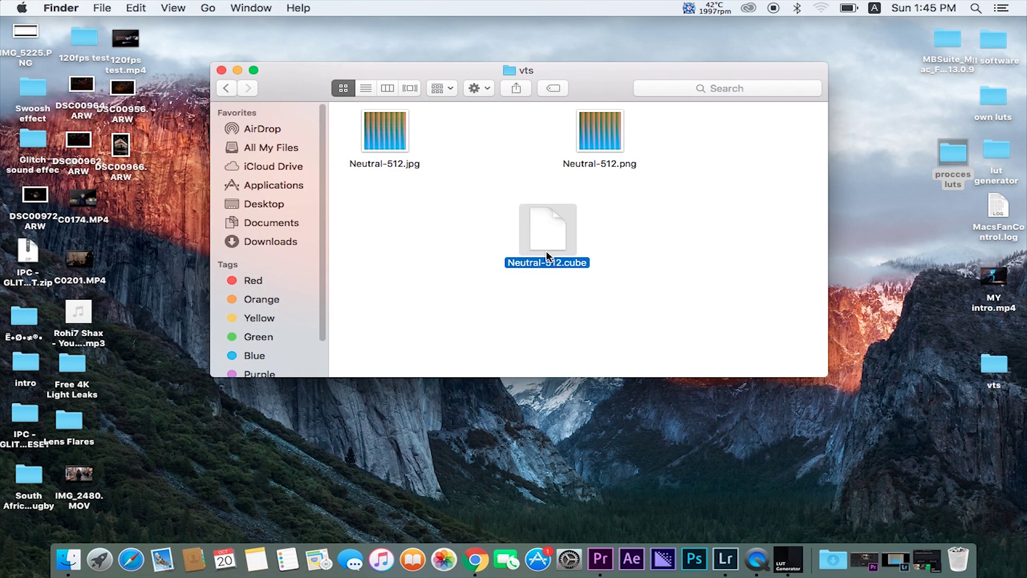
{"action": "right_click", "coordinate": [540, 259]}
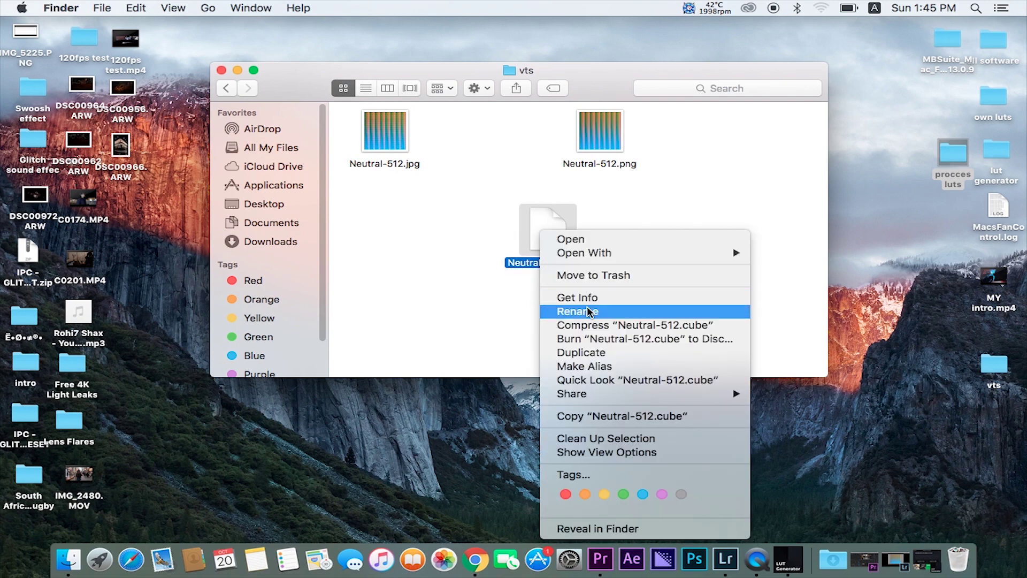
{"action": "left_click", "coordinate": [589, 311]}
{"action": "left_click_drag", "start_coordinate": [562, 264], "coordinate": [469, 267]}
{"action": "key", "text": "BackSpace"}
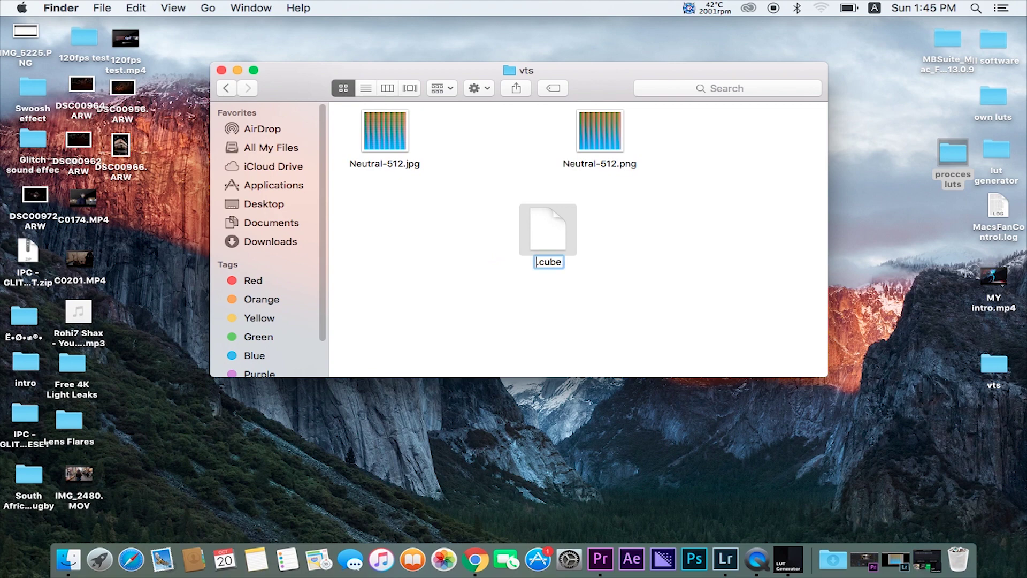
{"action": "type", "text": "urban"}
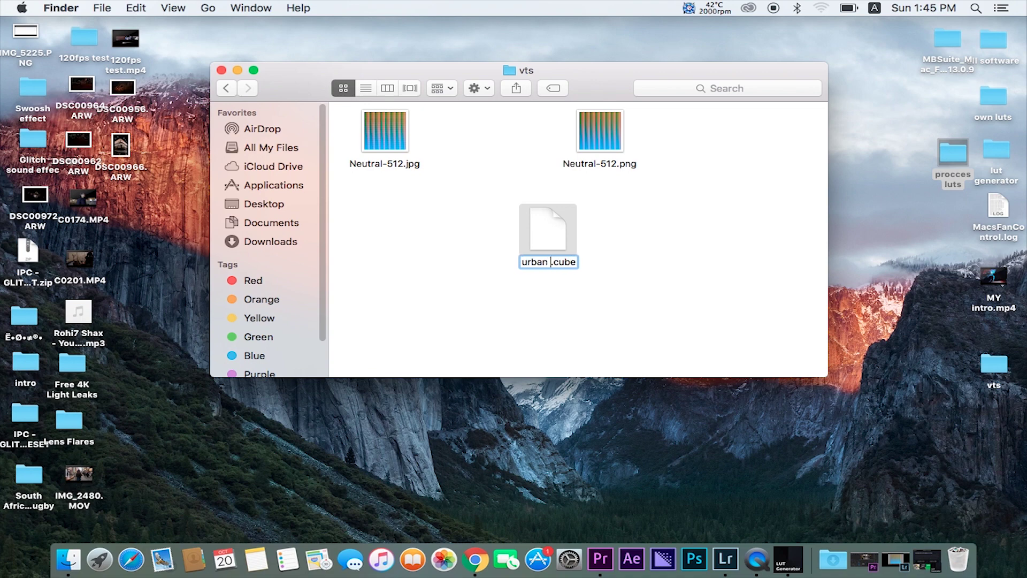
{"action": "type", "text": " tone"}
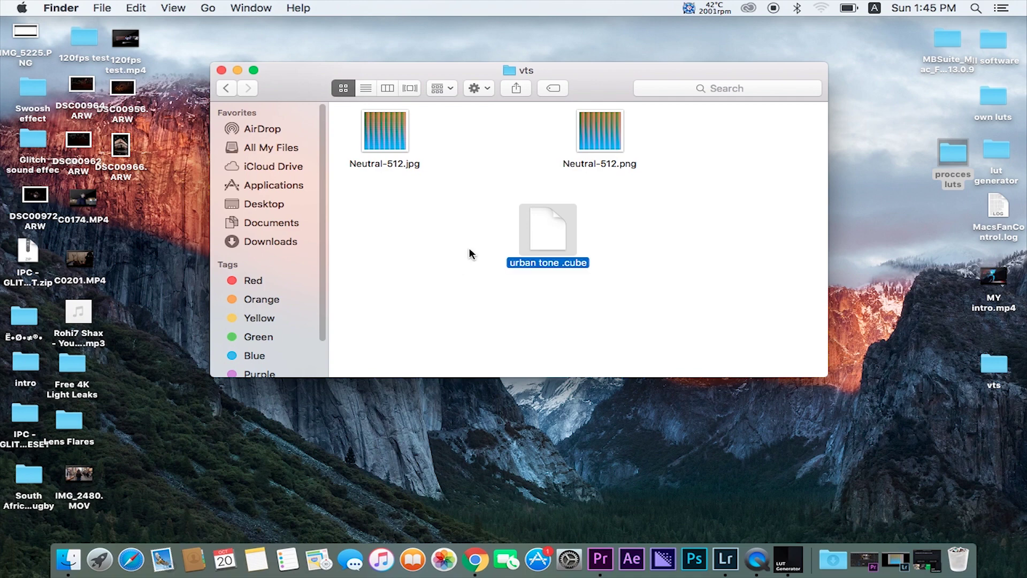
{"action": "left_click", "coordinate": [747, 183]}
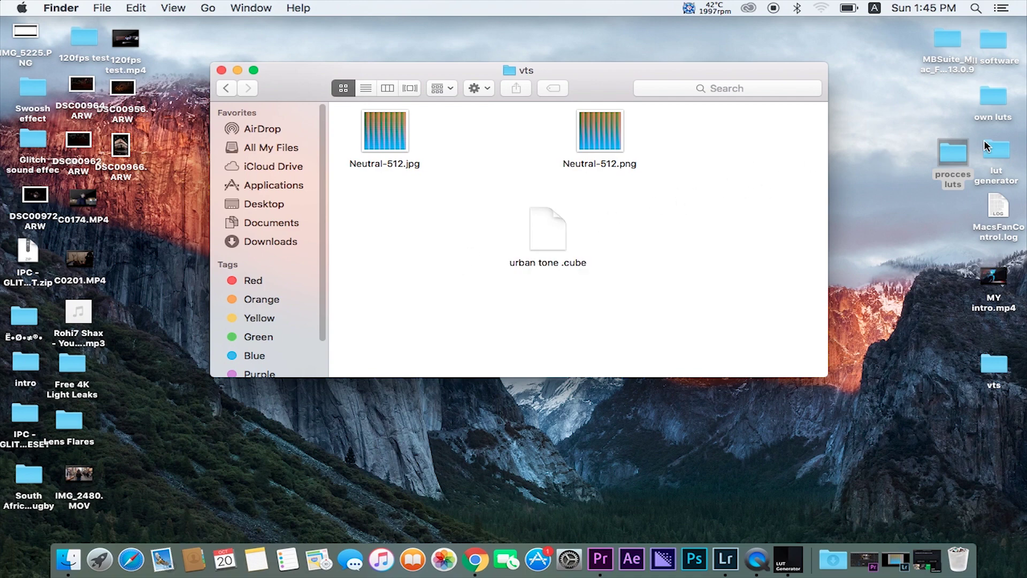
Move "urban tone .cube" from the vts folder into the own luts folder on the desktop, and close both folder windows.
{"action": "left_click", "coordinate": [912, 102]}
{"action": "left_click", "coordinate": [899, 113]}
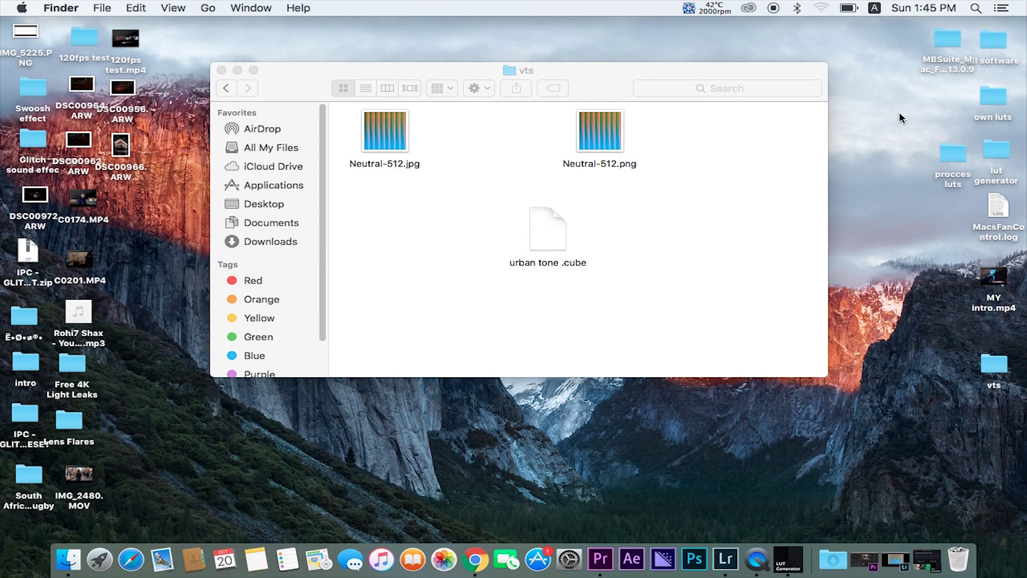
{"action": "double_click", "coordinate": [987, 96]}
{"action": "left_click_drag", "start_coordinate": [552, 37], "coordinate": [676, 300]}
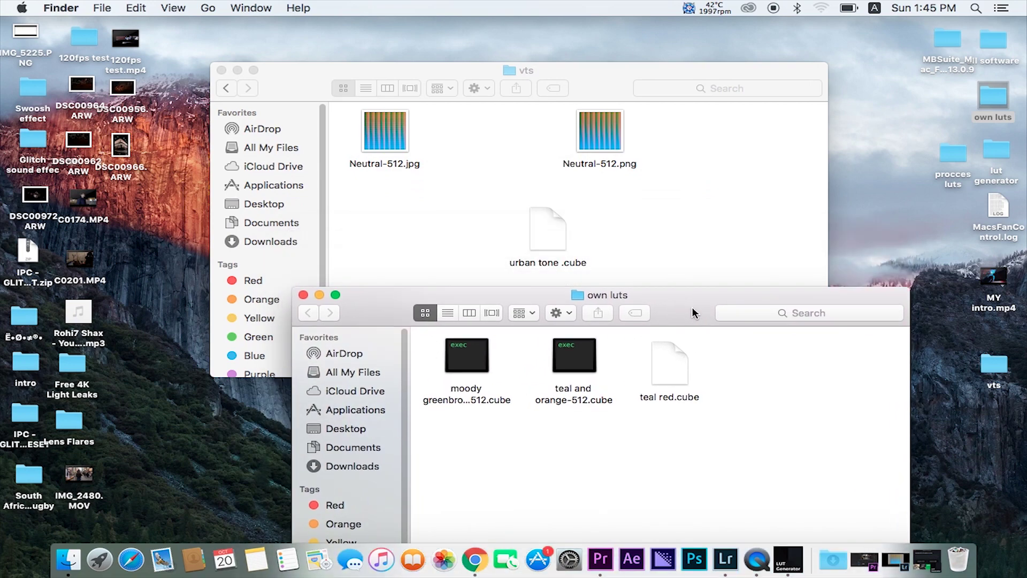
{"action": "left_click_drag", "start_coordinate": [692, 309], "coordinate": [718, 369]}
{"action": "left_click_drag", "start_coordinate": [547, 243], "coordinate": [781, 436]}
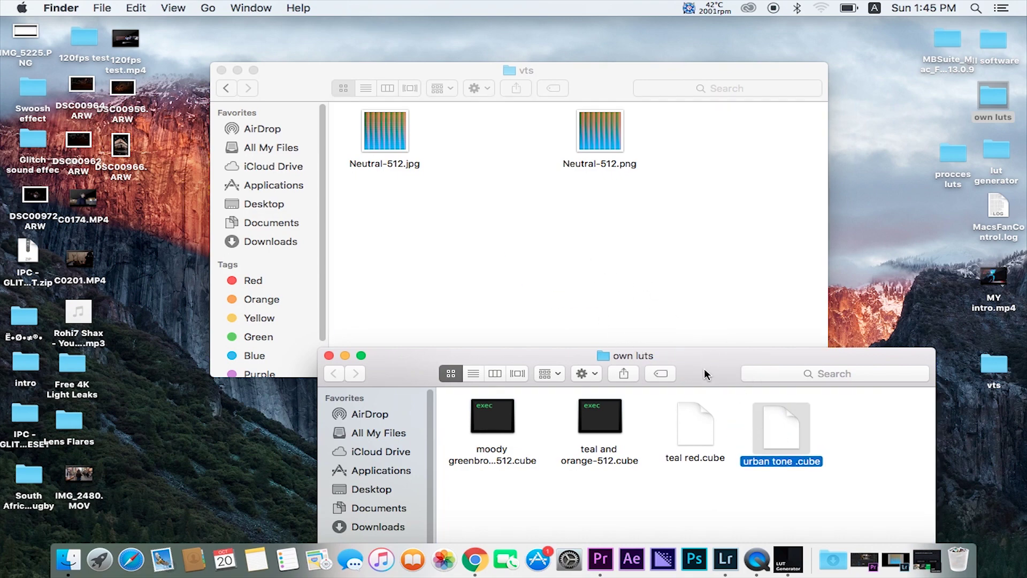
{"action": "left_click_drag", "start_coordinate": [704, 373], "coordinate": [792, 177]}
{"action": "left_click", "coordinate": [417, 159]}
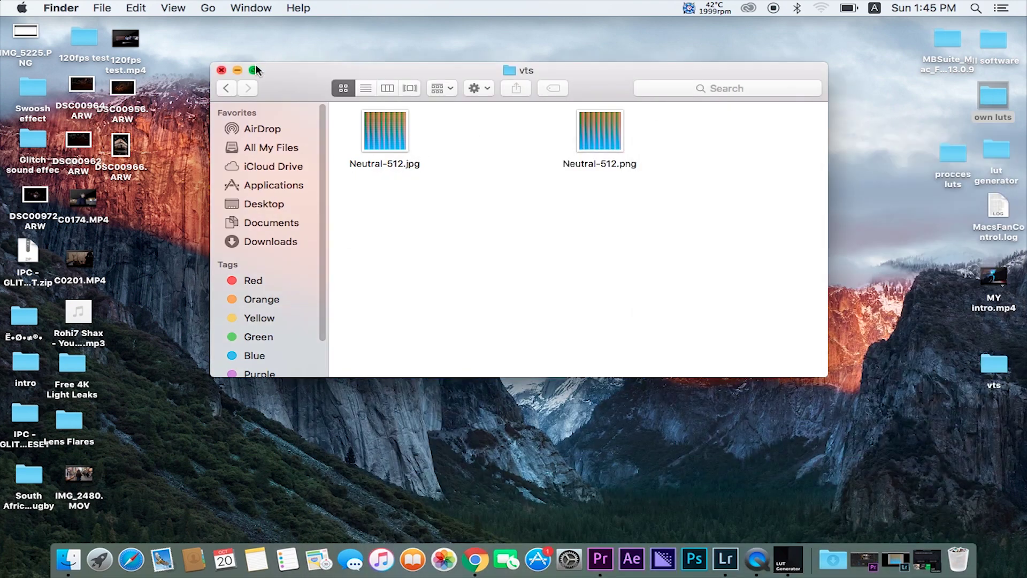
{"action": "left_click", "coordinate": [220, 69]}
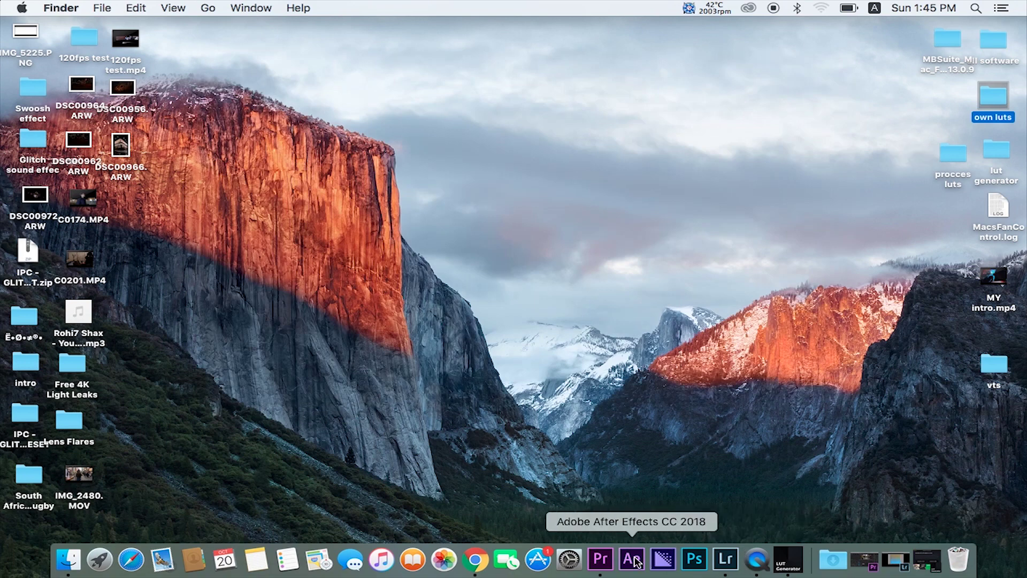
Switch to Premiere Pro and load "urban tone .cube" from the own luts folder as the clip's Creative look in Lumetri Color.
{"action": "left_click", "coordinate": [600, 559]}
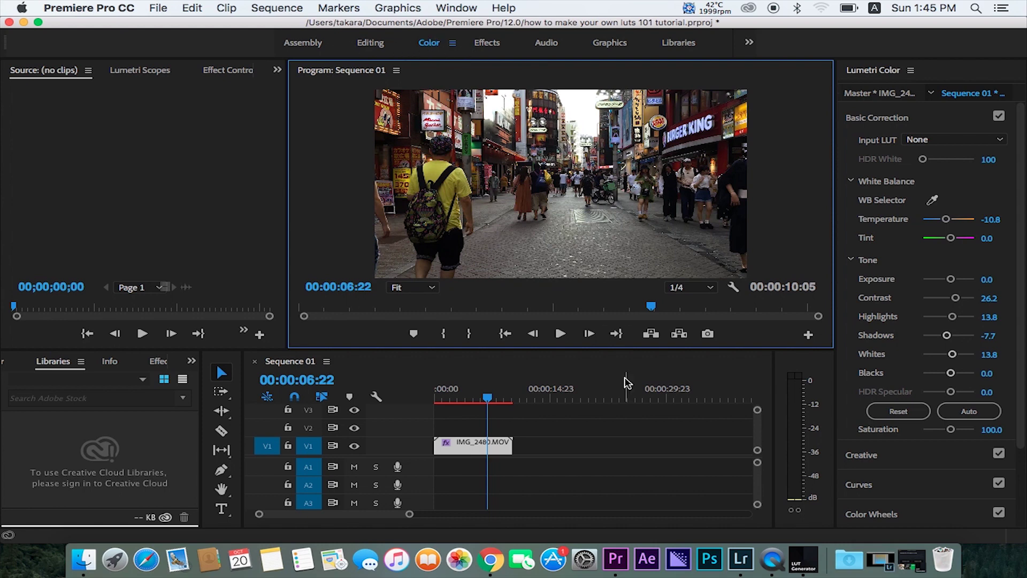
{"action": "left_click", "coordinate": [410, 515]}
{"action": "left_click_drag", "start_coordinate": [410, 515], "coordinate": [381, 515]}
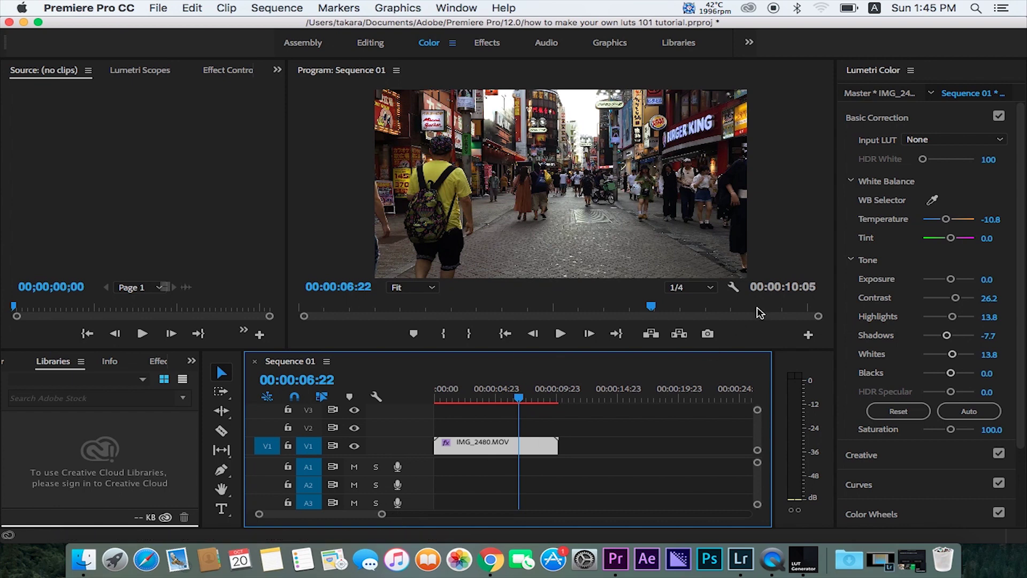
{"action": "left_click", "coordinate": [888, 121]}
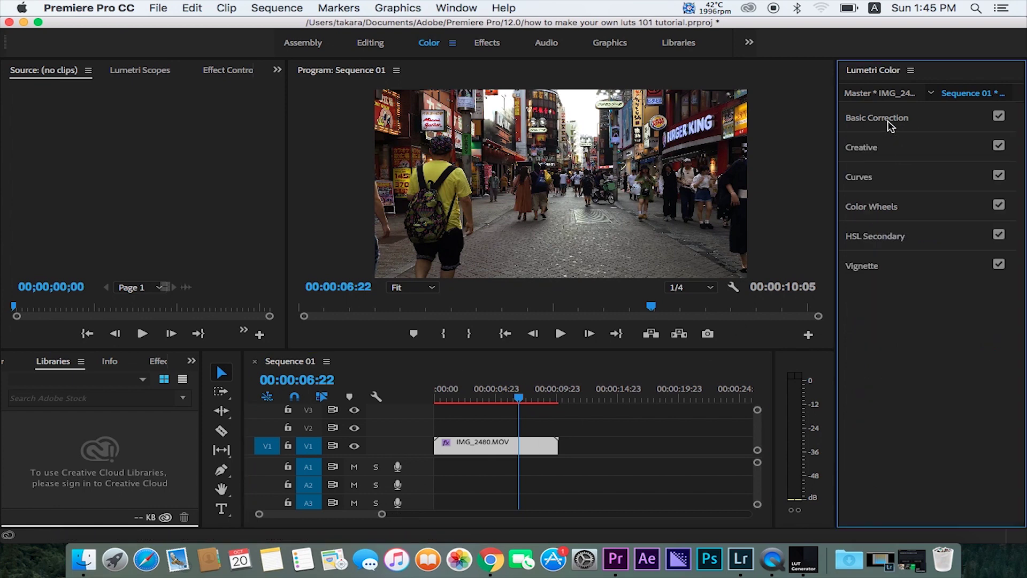
{"action": "left_click", "coordinate": [876, 148]}
{"action": "left_click", "coordinate": [909, 170]}
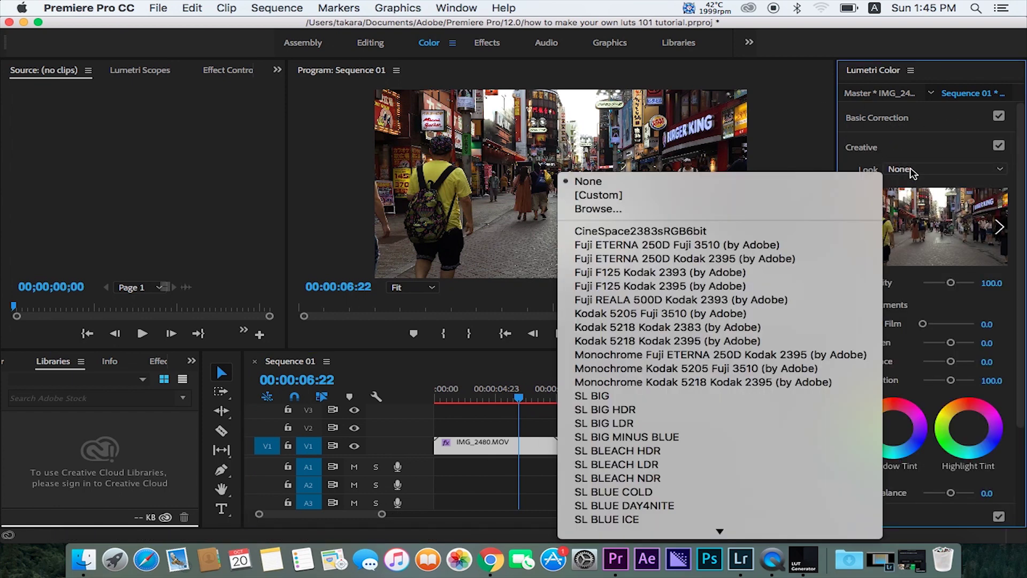
{"action": "left_click", "coordinate": [672, 209]}
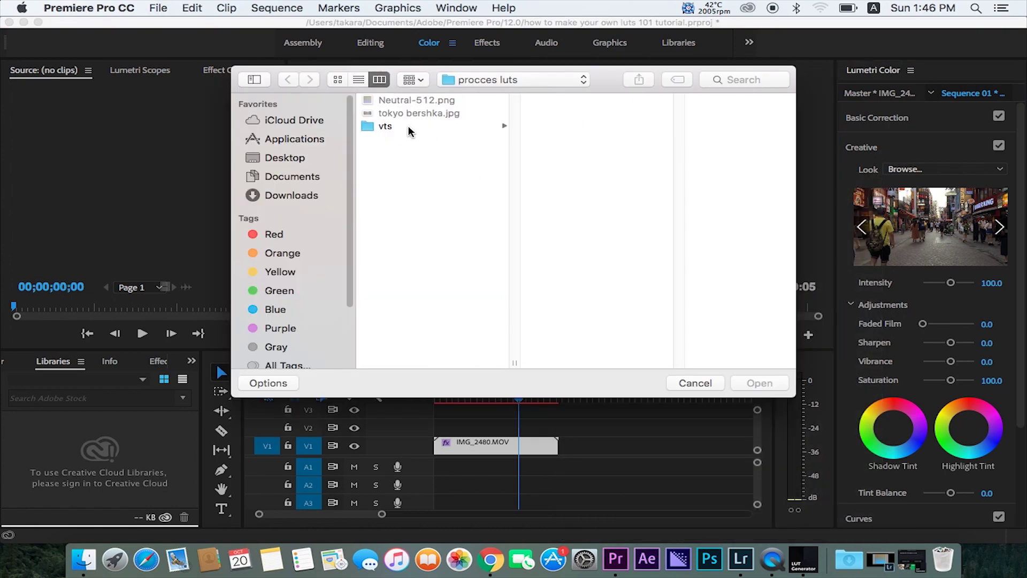
{"action": "left_click", "coordinate": [483, 84]}
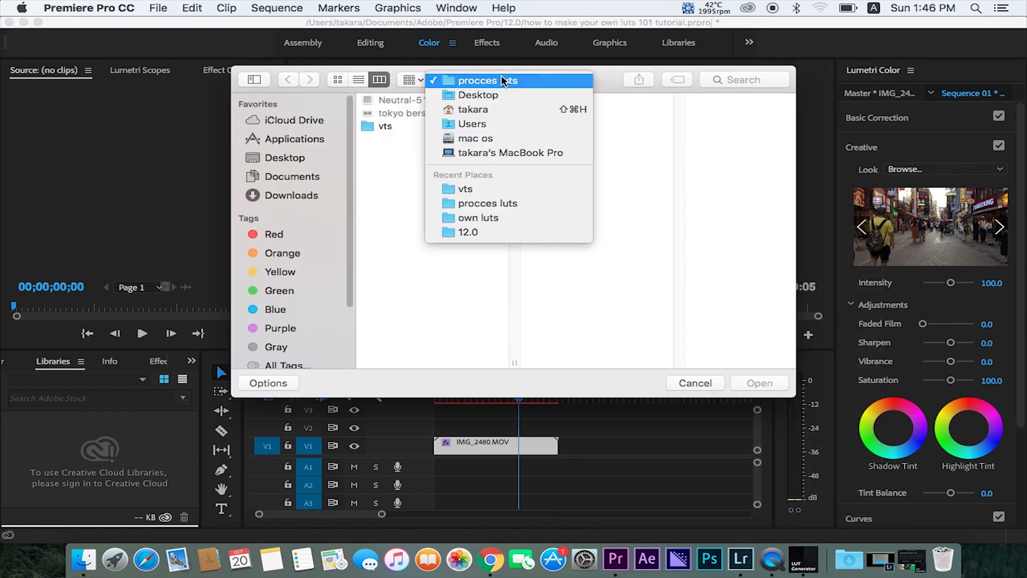
{"action": "left_click", "coordinate": [482, 217]}
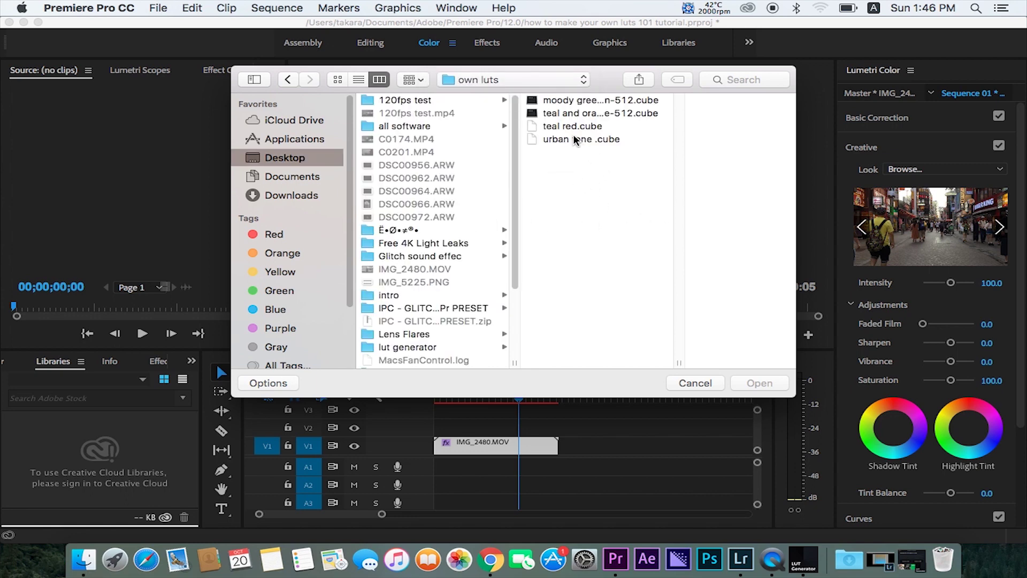
{"action": "left_click", "coordinate": [573, 140]}
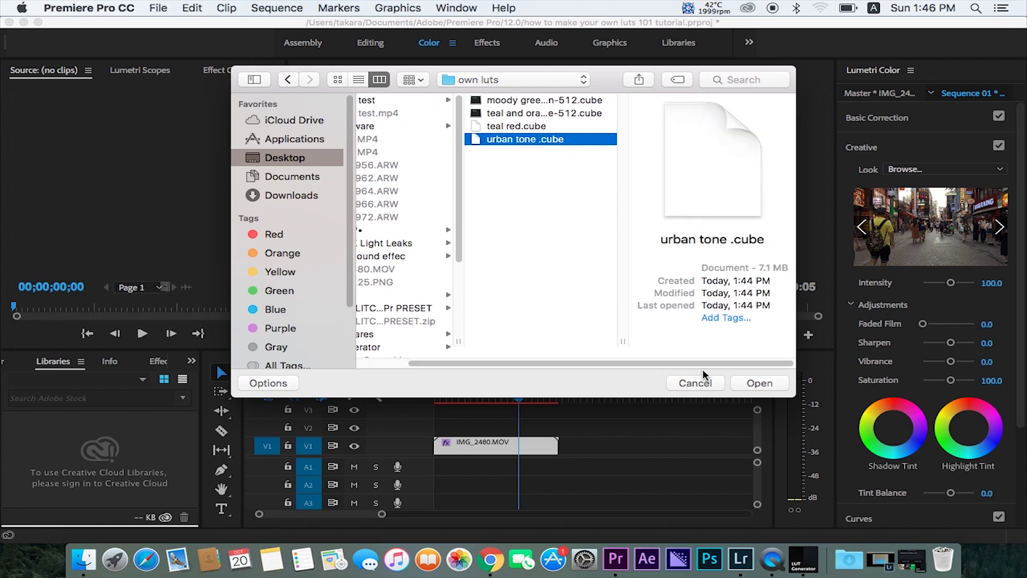
{"action": "left_click", "coordinate": [763, 384]}
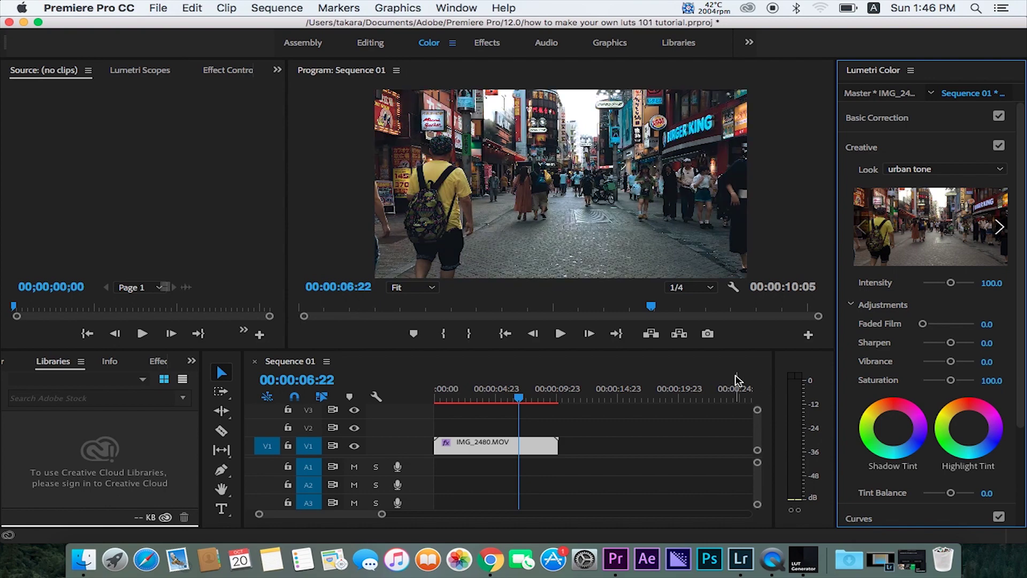
Enlarge the Program monitor by shrinking the timeline and Source areas, and toggle the Creative correction to compare the clip with and without the look.
{"action": "left_click_drag", "start_coordinate": [619, 351], "coordinate": [614, 515]}
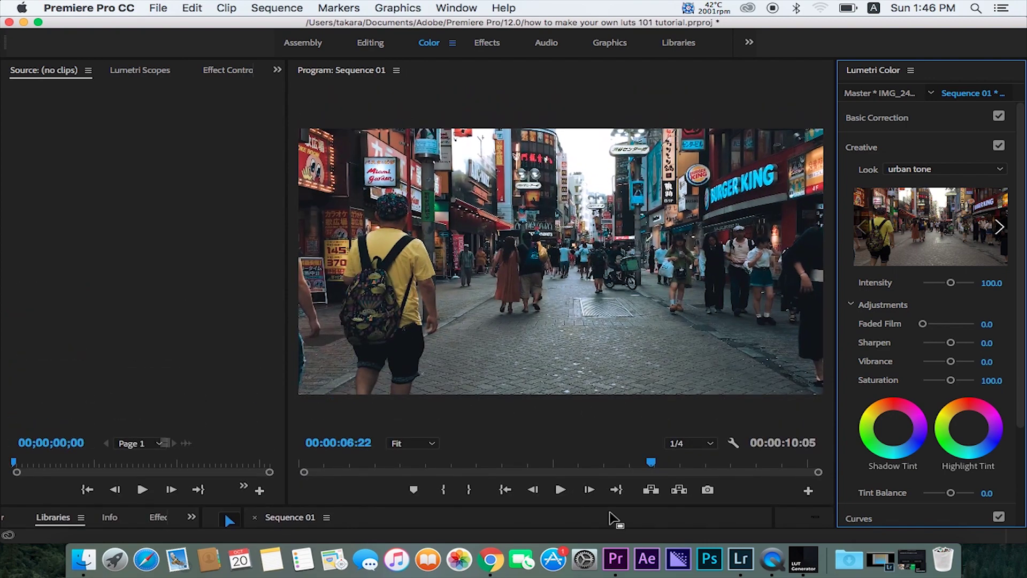
{"action": "left_click", "coordinate": [998, 146]}
{"action": "left_click_drag", "start_coordinate": [836, 258], "coordinate": [814, 260]}
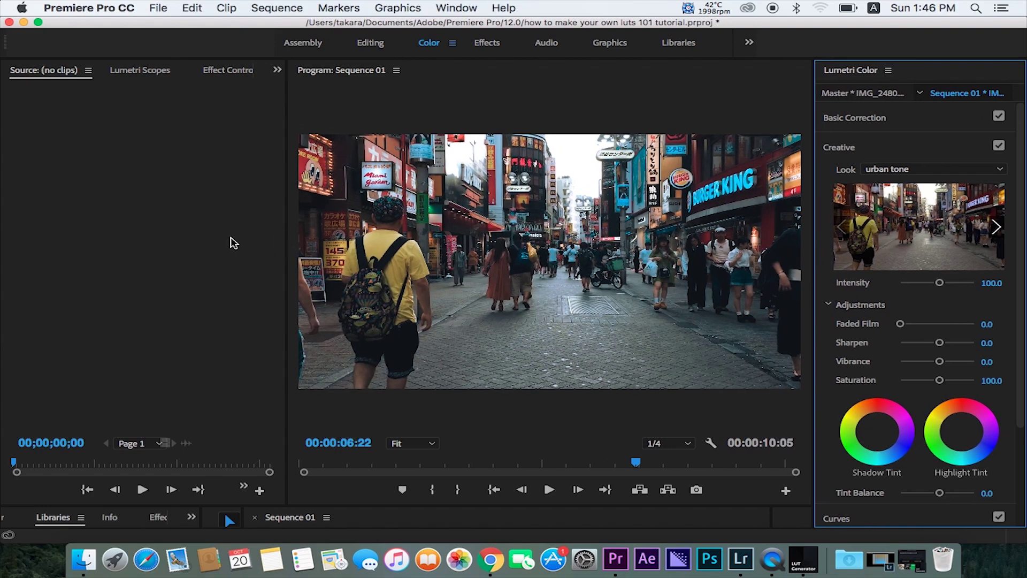
{"action": "left_click_drag", "start_coordinate": [287, 240], "coordinate": [220, 241]}
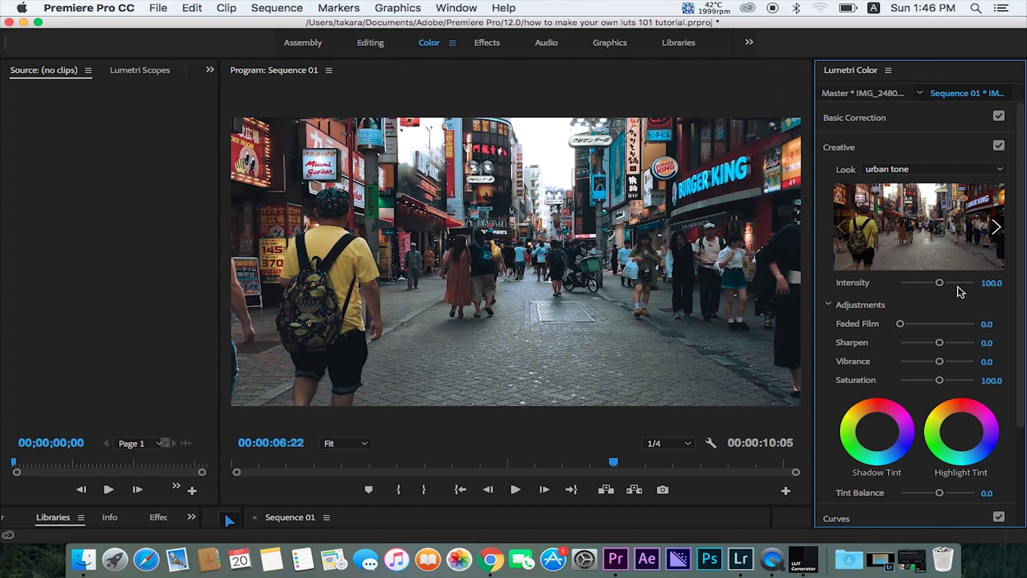
Set the urban tone look's intensity to 101.1, vibrance to 14.0 and saturation to 111.8.
{"action": "mouse_move", "coordinate": [939, 282]}
{"action": "left_mouse_down"}
{"action": "mouse_move", "coordinate": [915, 289]}
{"action": "mouse_move", "coordinate": [970, 292]}
{"action": "mouse_move", "coordinate": [937, 298]}
{"action": "left_mouse_up"}
{"action": "left_click_drag", "start_coordinate": [939, 362], "coordinate": [947, 362]}
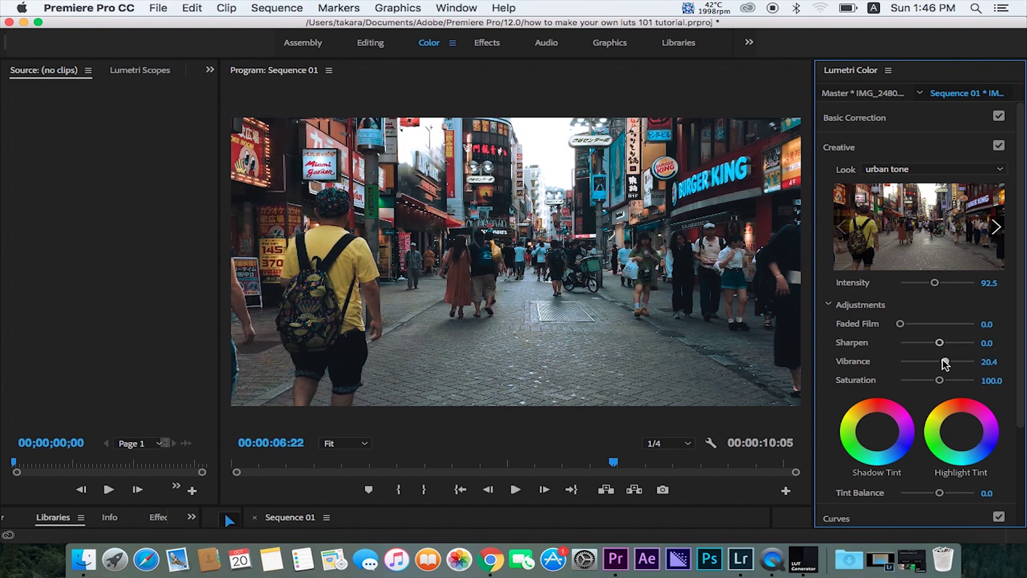
{"action": "left_click_drag", "start_coordinate": [936, 284], "coordinate": [937, 285]}
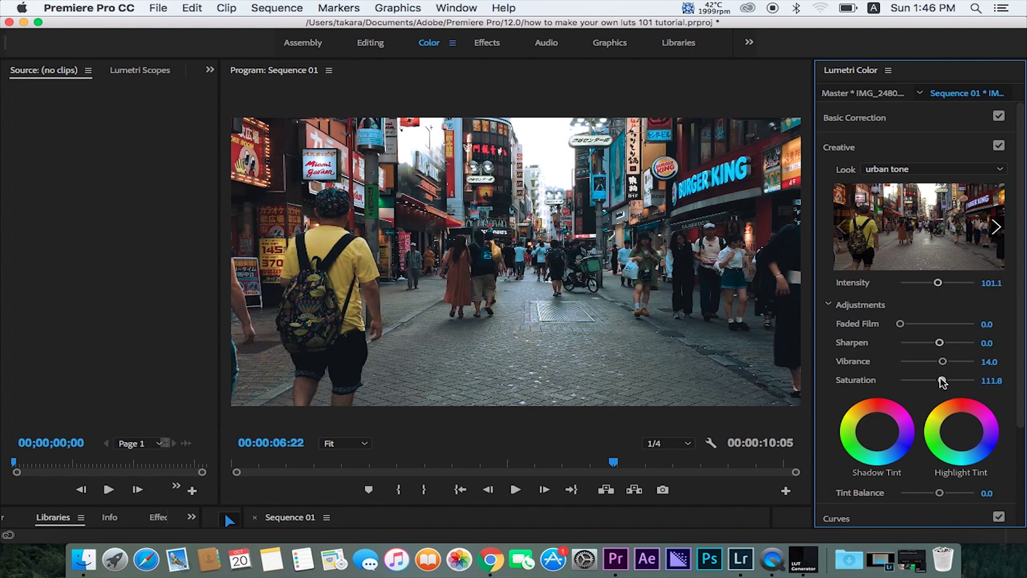
Activate the Shadow Tint and Highlight Tint wheels with their color points at about the center.
{"action": "scroll", "coordinate": [925, 369], "scroll_direction": "down", "scroll_amount": 5}
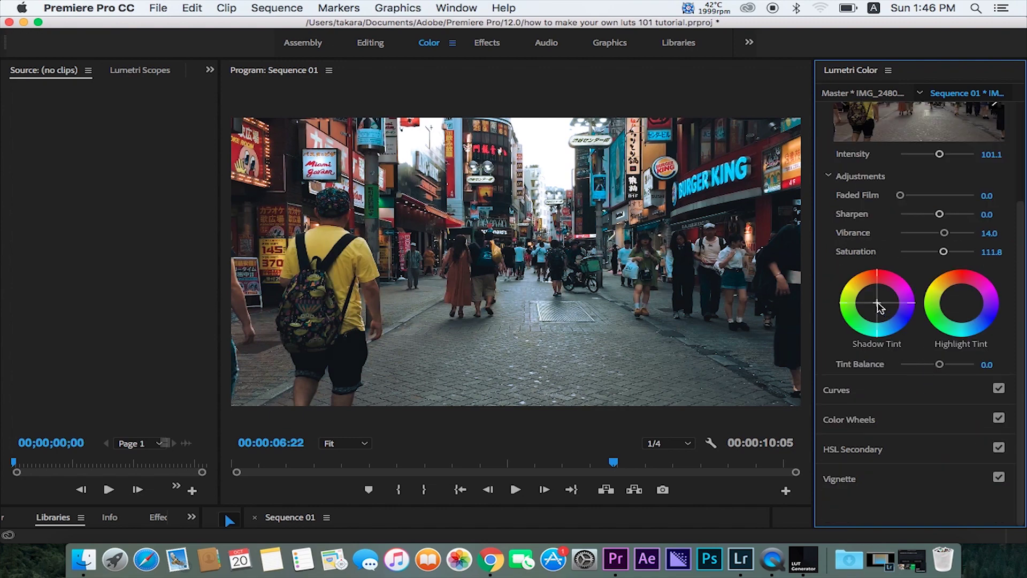
{"action": "left_click_drag", "start_coordinate": [877, 303], "coordinate": [878, 304]}
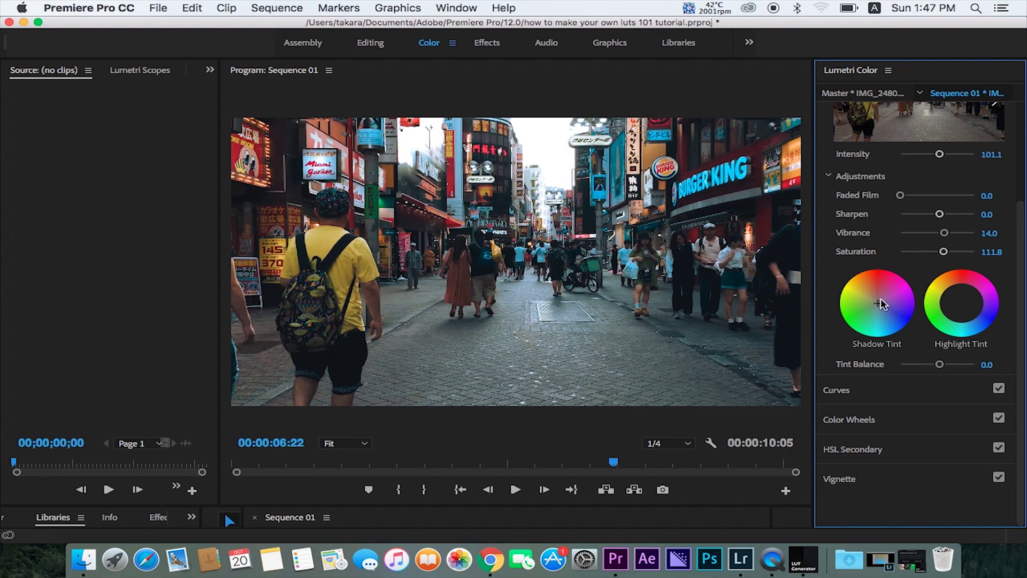
{"action": "left_click_drag", "start_coordinate": [961, 303], "coordinate": [961, 303]}
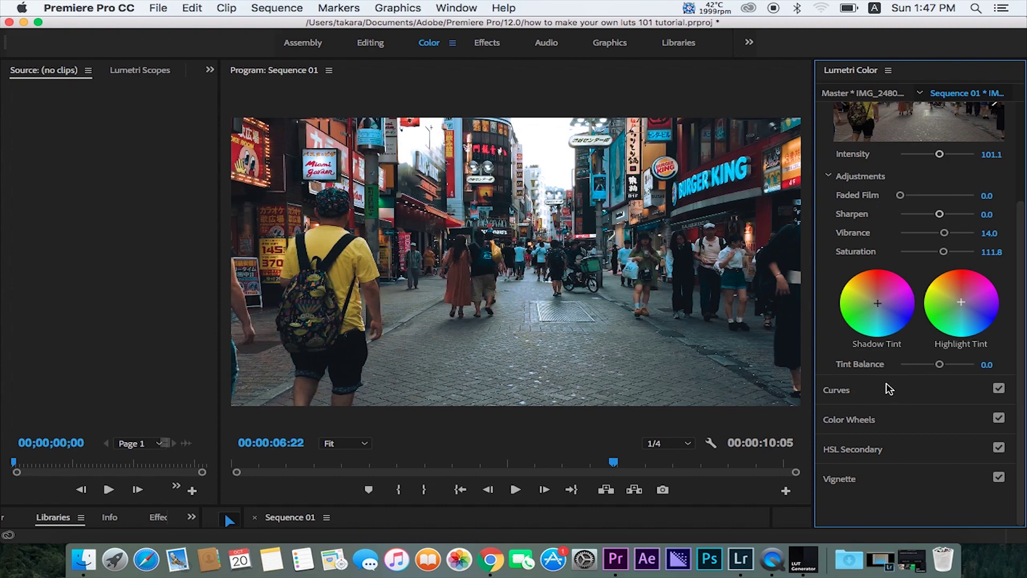
Add control points for all six color ranges to the Hue Saturation curve and slightly raise the cyan saturation.
{"action": "left_click", "coordinate": [845, 396]}
{"action": "scroll", "coordinate": [856, 396], "scroll_direction": "down", "scroll_amount": 5}
{"action": "left_click", "coordinate": [875, 399]}
{"action": "left_click", "coordinate": [895, 399]}
{"action": "left_click", "coordinate": [916, 399]}
{"action": "left_click", "coordinate": [935, 399]}
{"action": "left_click", "coordinate": [956, 399]}
{"action": "left_click", "coordinate": [976, 399]}
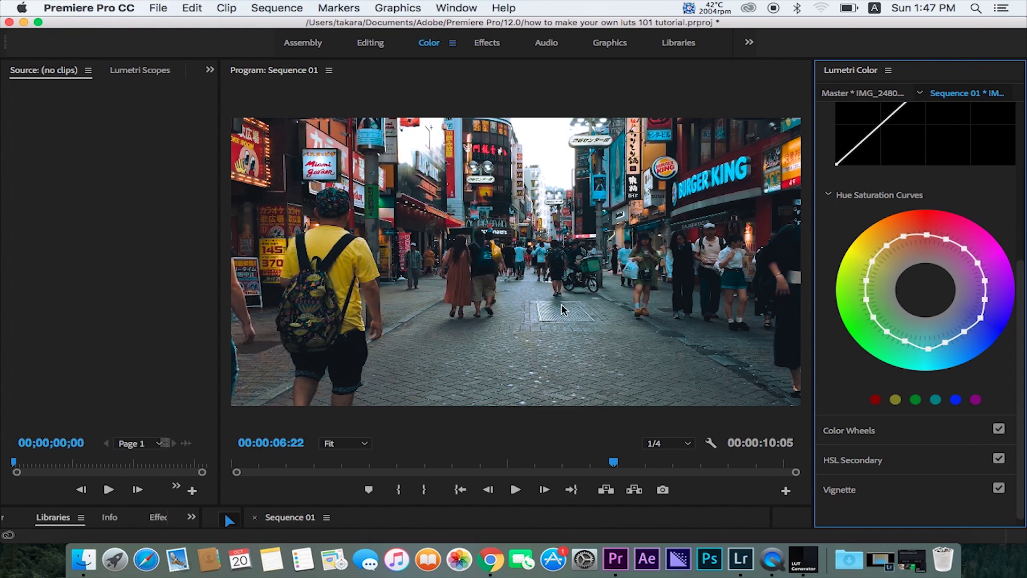
{"action": "scroll", "coordinate": [911, 335], "scroll_direction": "down", "scroll_amount": 1}
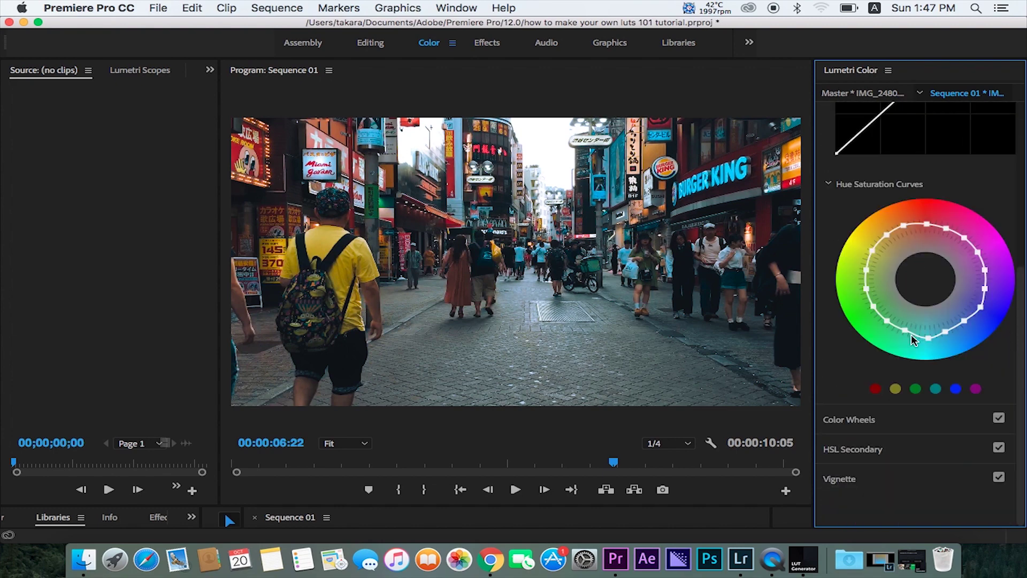
{"action": "scroll", "coordinate": [911, 335], "scroll_direction": "up", "scroll_amount": 5}
{"action": "scroll", "coordinate": [958, 236], "scroll_direction": "down", "scroll_amount": 3}
{"action": "scroll", "coordinate": [924, 385], "scroll_direction": "up", "scroll_amount": 4}
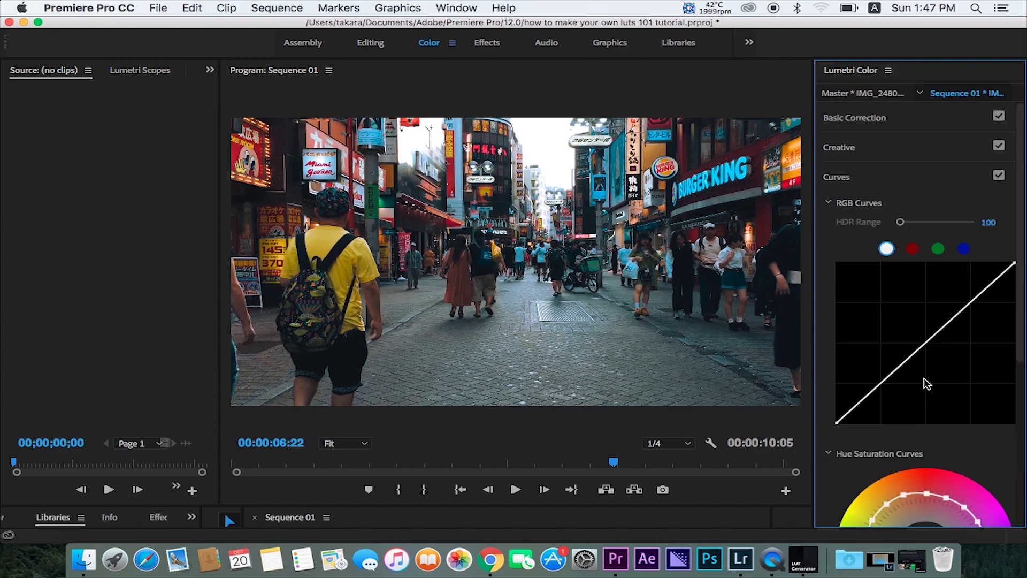